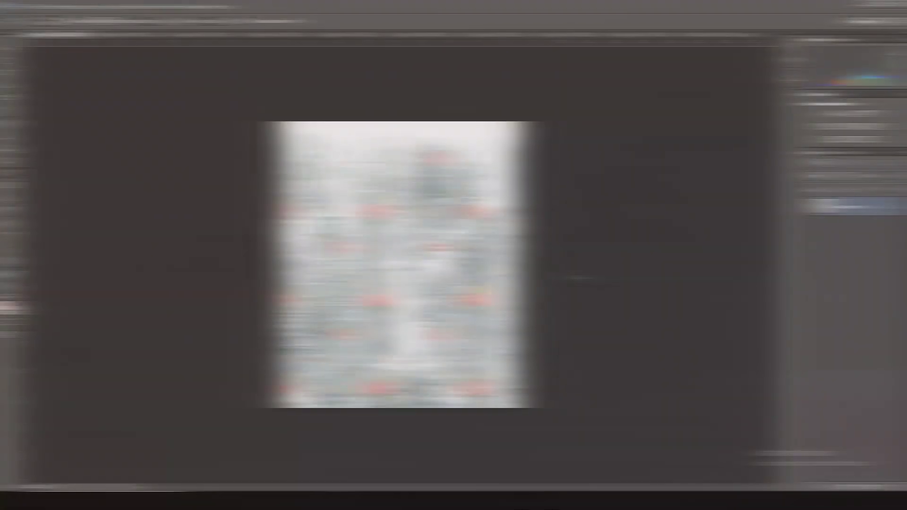
Drag the grey-and-red damask image from its tab onto the pink Untitled-1 canvas.
key(ctrl+Tab)
key(ctrl+Tab)
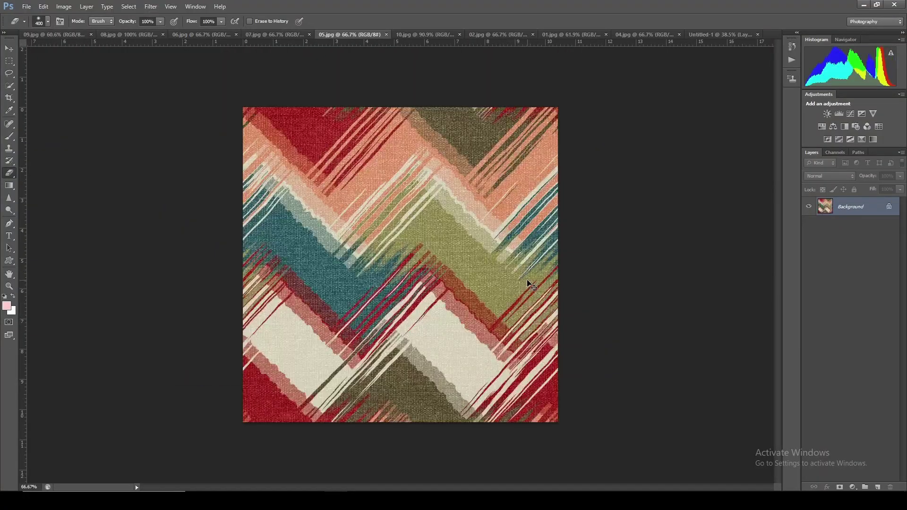
key(ctrl+Tab)
key(ctrl+Tab)
key(ctrl+Tab)
key(ctrl+Tab)
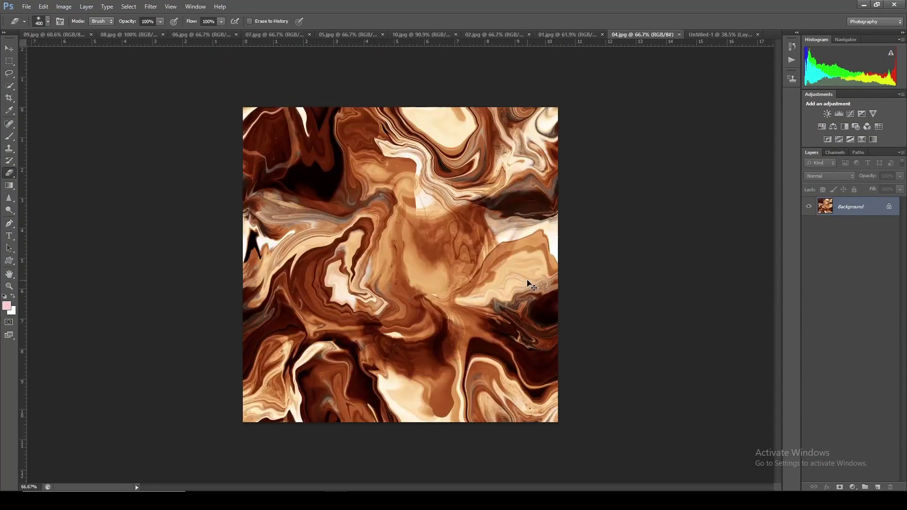
key(ctrl+Tab)
drag(528, 284, 492, 347)
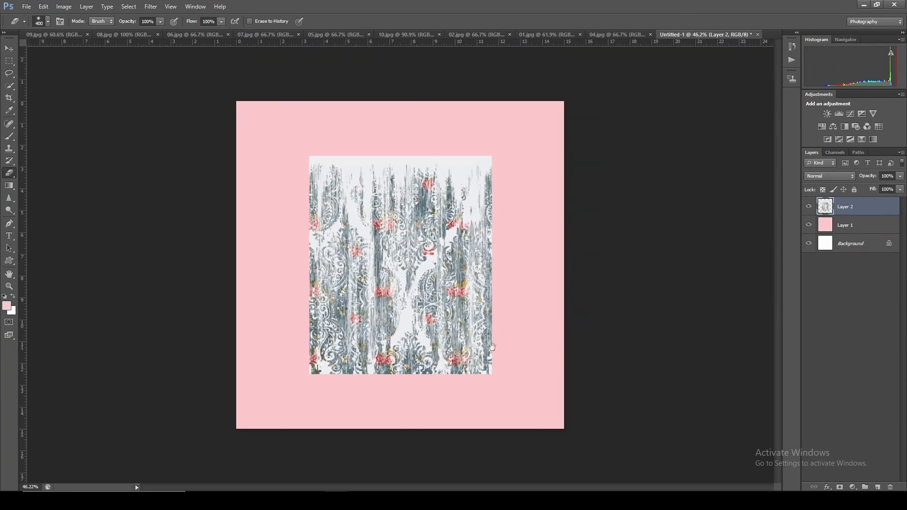
Mask the damask layer to black, brush a soft white centre patch, and apply the mask.
key(ctrl+0)
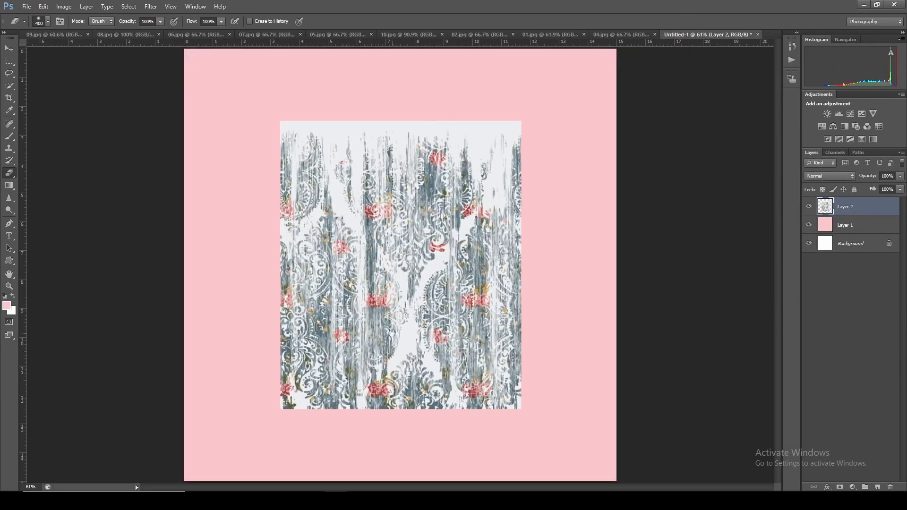
click(841, 487)
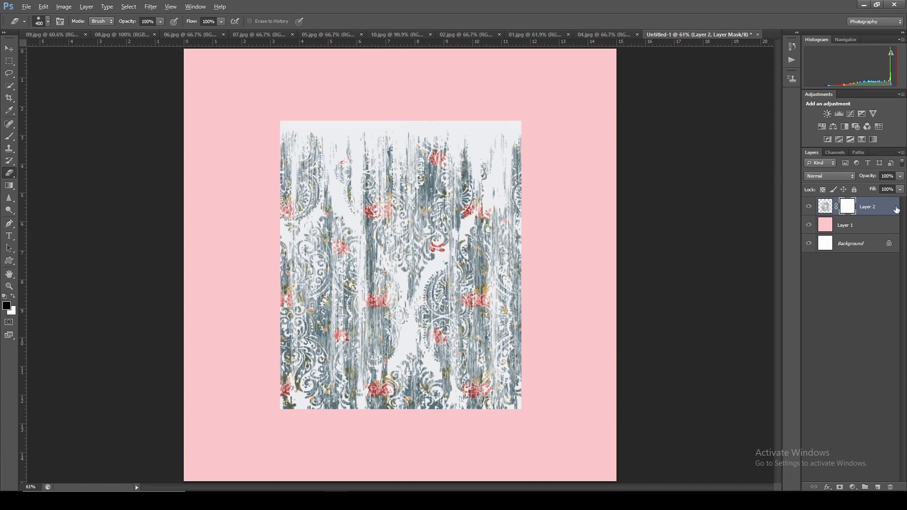
key(ctrl+i)
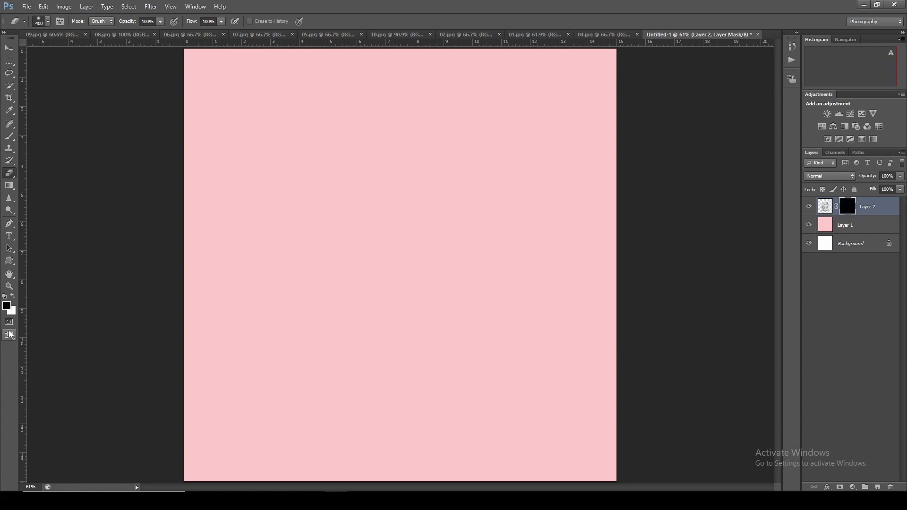
key(b)
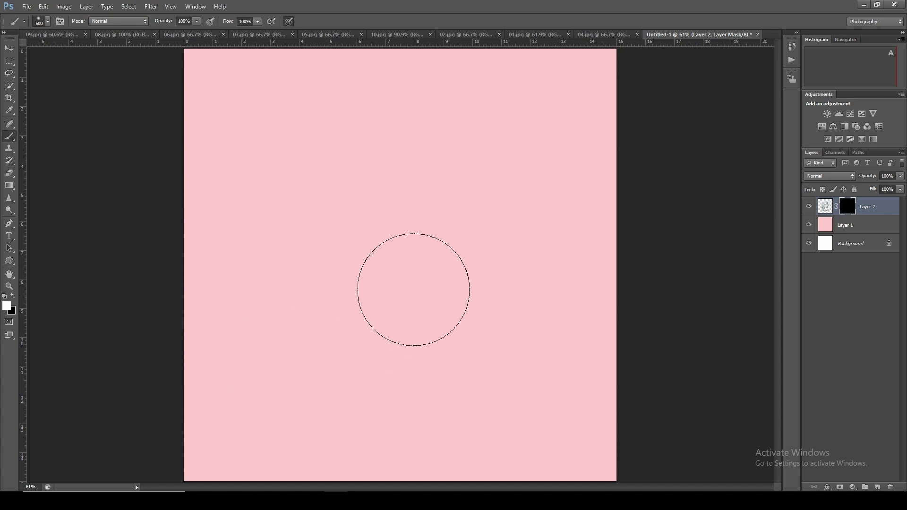
mouse_move(413, 336)
mouse_down()
mouse_move(402, 238)
mouse_move(345, 313)
mouse_up()
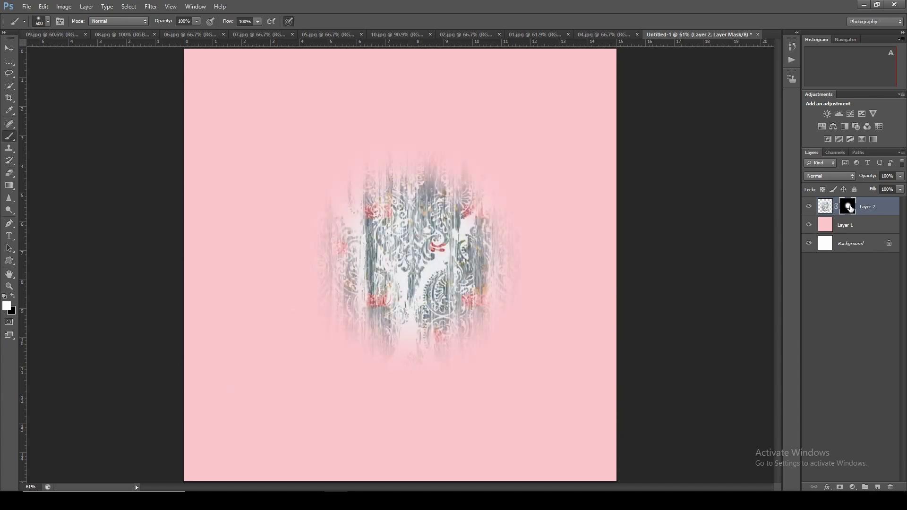
right_click(849, 207)
click(824, 238)
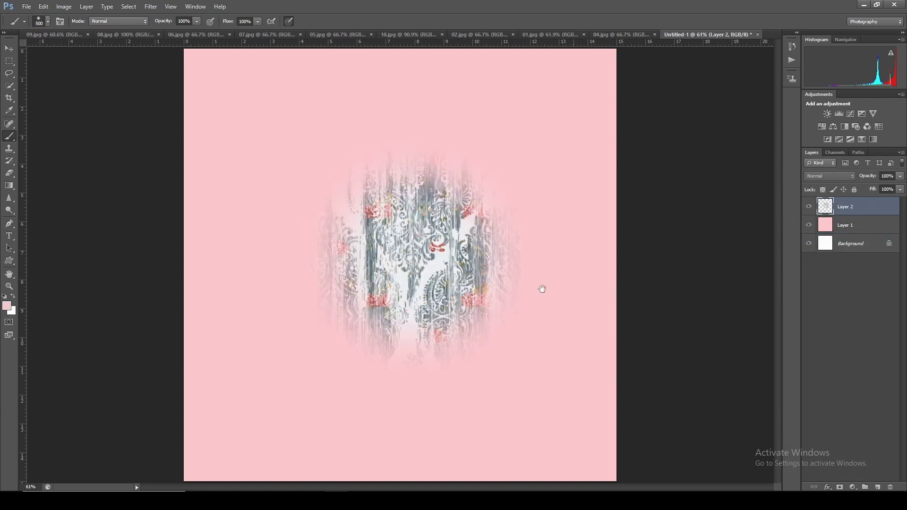
key(ctrl+0)
Raise the damask layer's saturation with Hue/Saturation.
key(ctrl+u)
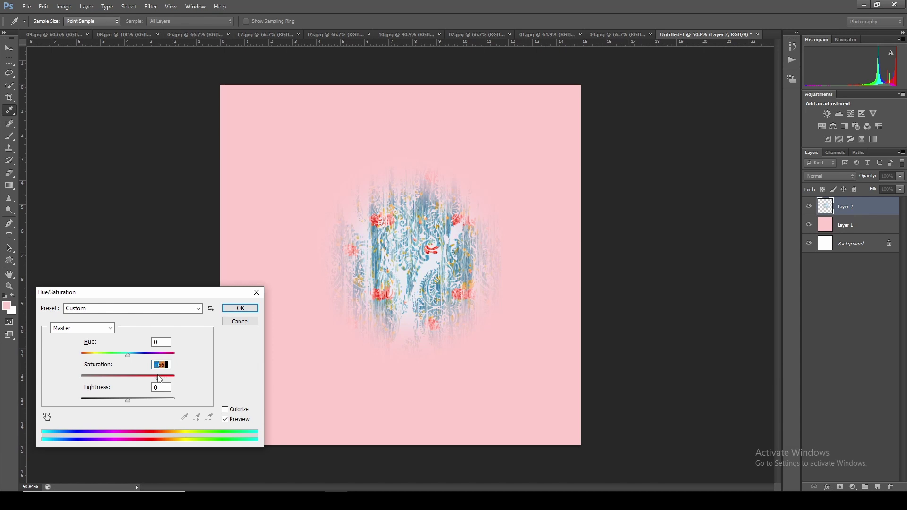
key(Return)
key(b)
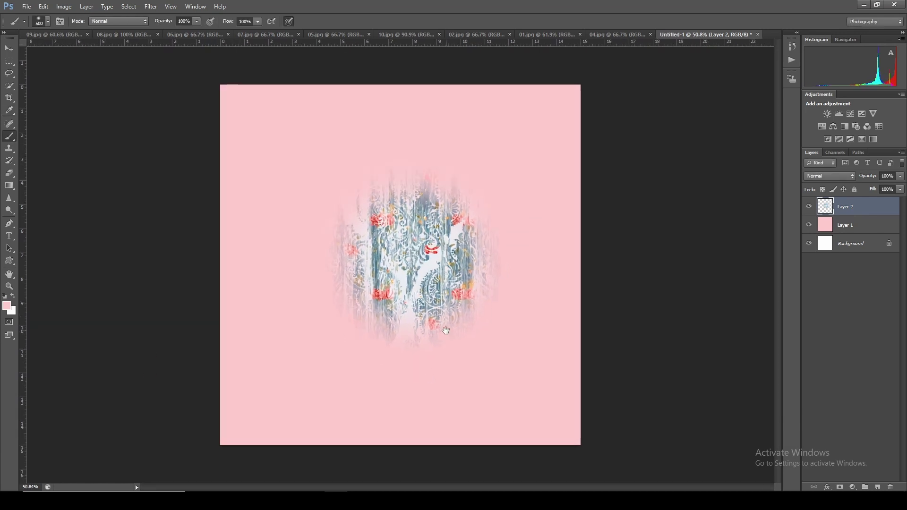
Erase the motif's right and lower edges with a 500 px soft eraser, then duplicate the layer.
key(e)
drag(470, 209, 446, 293)
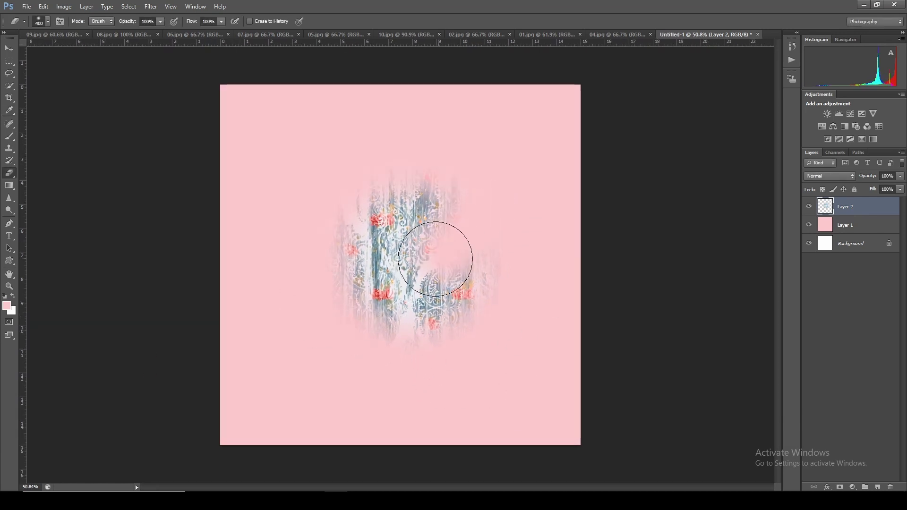
drag(449, 222, 481, 268)
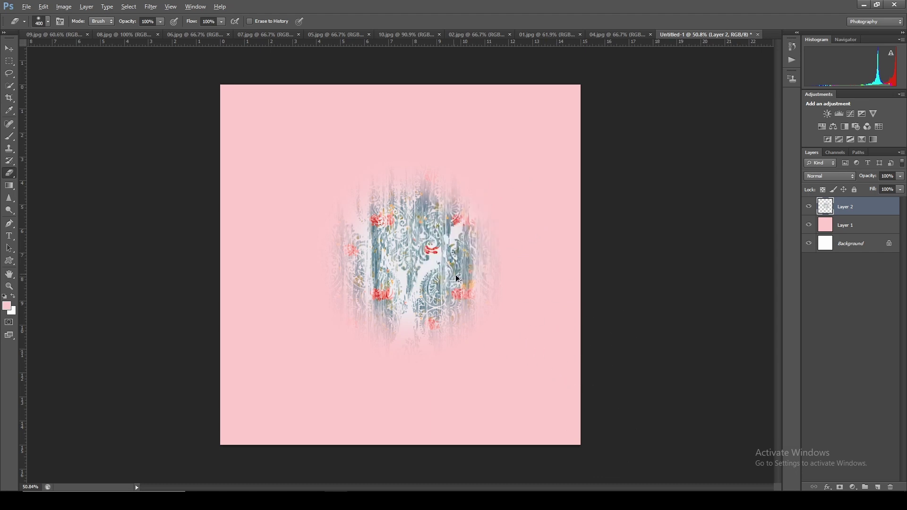
key(bracketright)
mouse_move(488, 272)
mouse_down()
mouse_move(415, 334)
mouse_move(364, 273)
mouse_move(337, 270)
mouse_up()
scroll(409, 362, down, 1)
mouse_move(405, 359)
mouse_down()
mouse_move(416, 289)
mouse_move(359, 331)
mouse_up()
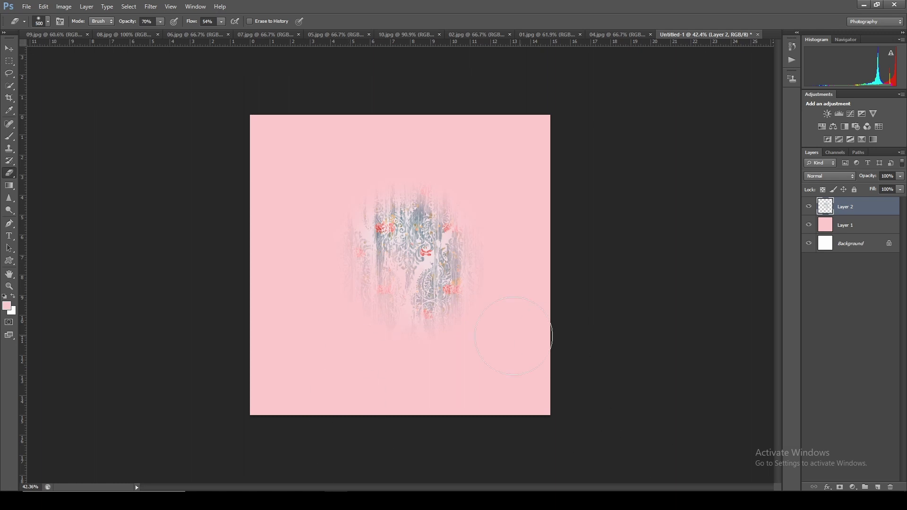
scroll(414, 330, up, 1)
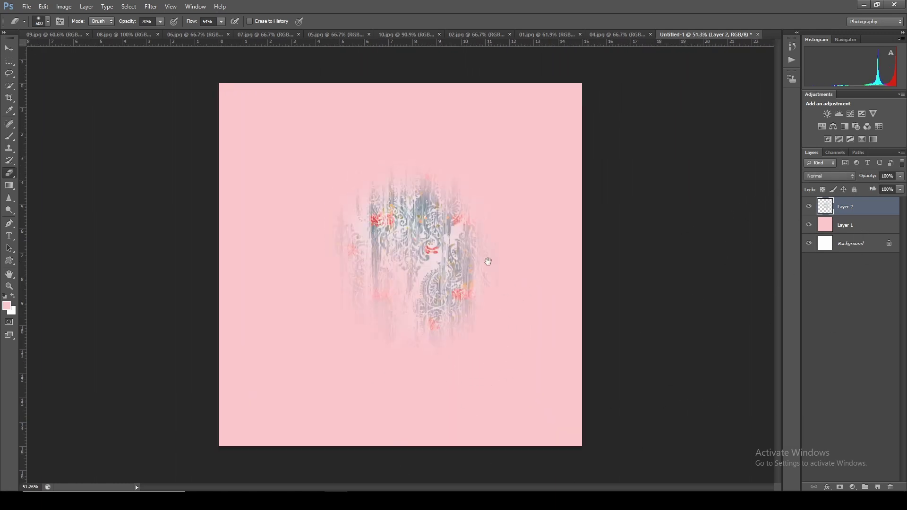
key(ctrl+j)
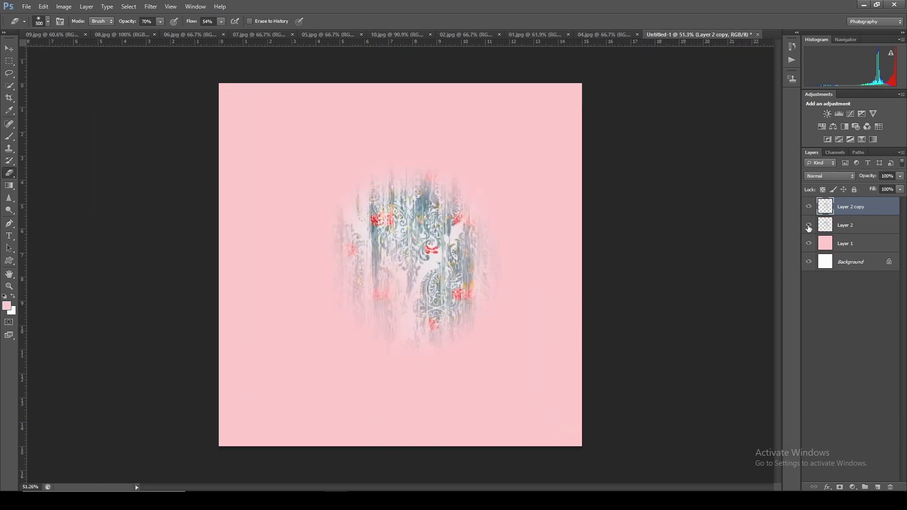
Hide the original motif and offset Layer 2 copy with wrap-around across the left/right edges.
click(809, 225)
click(809, 207)
click(809, 208)
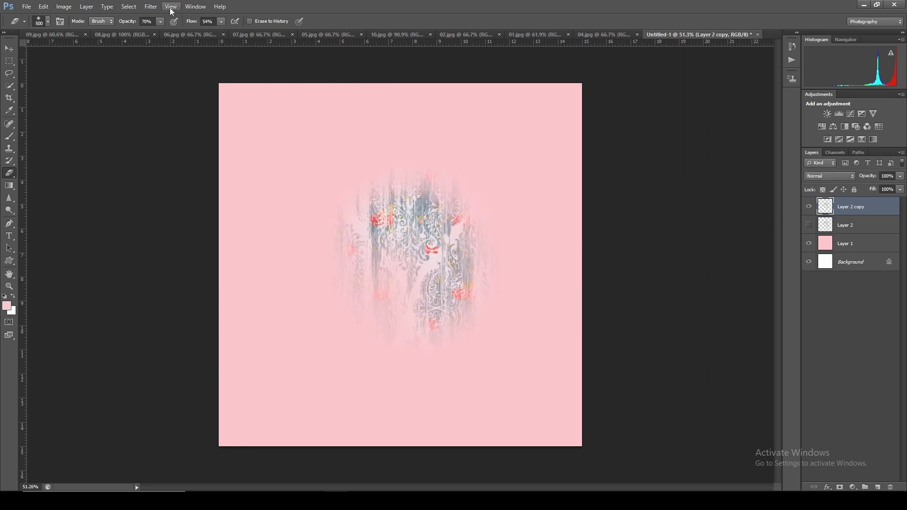
click(150, 6)
mouse_move(158, 173)
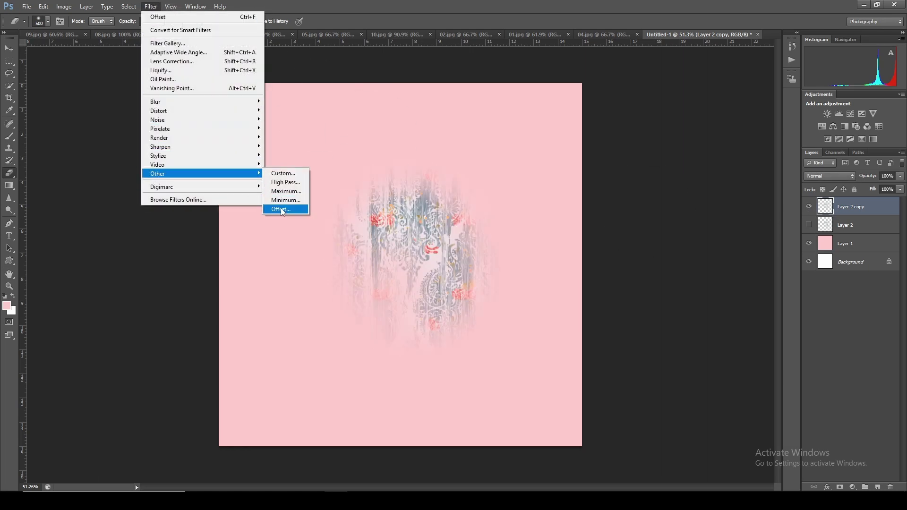
click(281, 209)
mouse_move(375, 283)
mouse_down()
mouse_move(304, 236)
mouse_move(273, 170)
mouse_move(227, 124)
mouse_move(223, 182)
mouse_move(219, 158)
mouse_up()
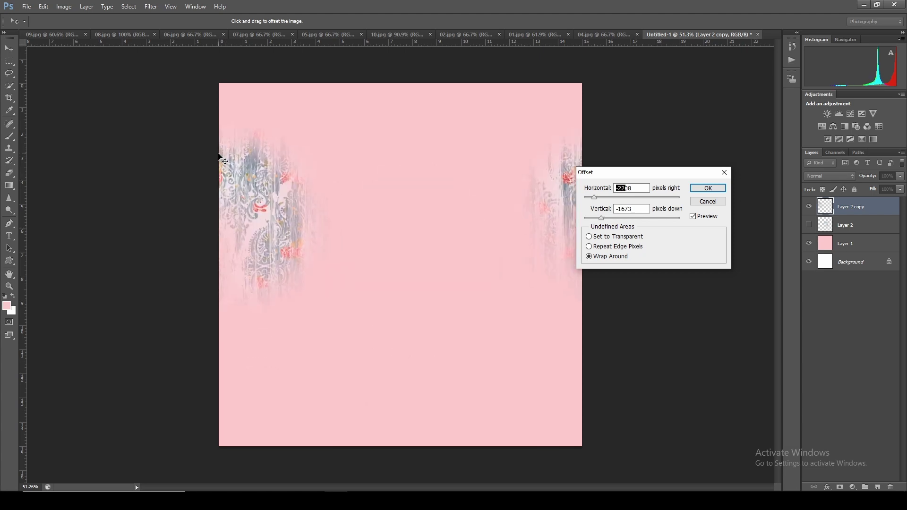
key(Return)
Duplicate the copy and offset it to wrap across the top and bottom edges.
key(ctrl+j)
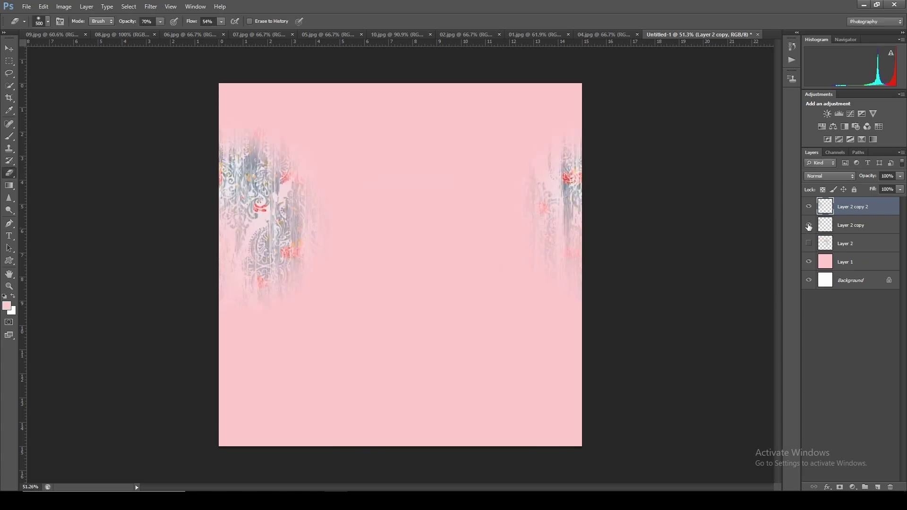
key(ctrl+alt+f)
drag(425, 354, 433, 417)
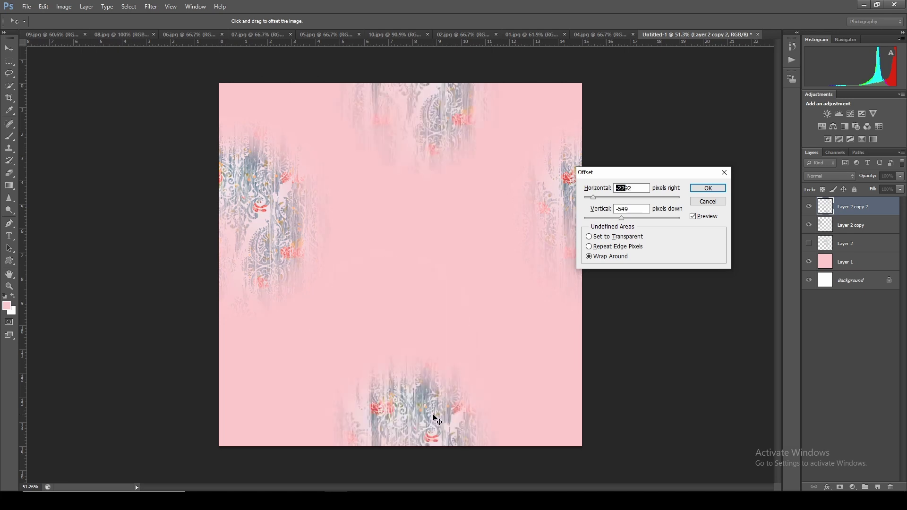
key(Return)
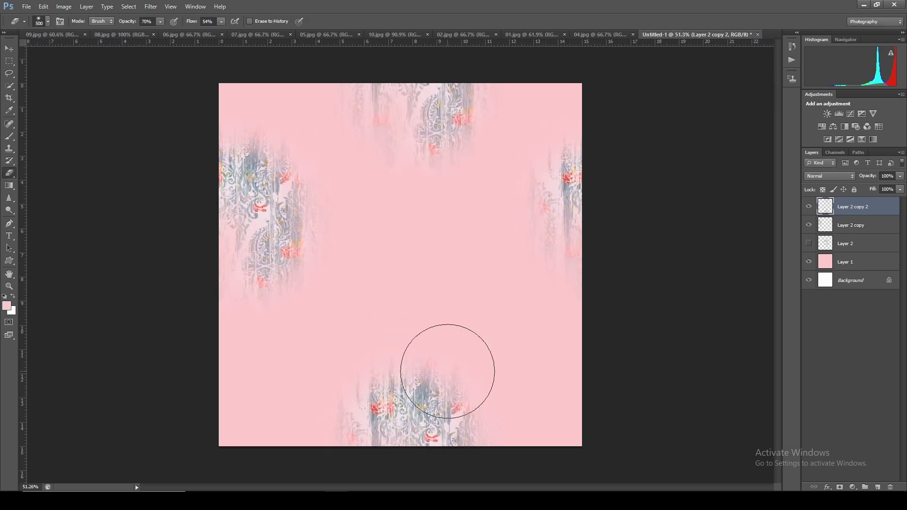
Make another offset copy of the motif for the centre and start transforming it.
key(ctrl+j)
key(ctrl+alt+f)
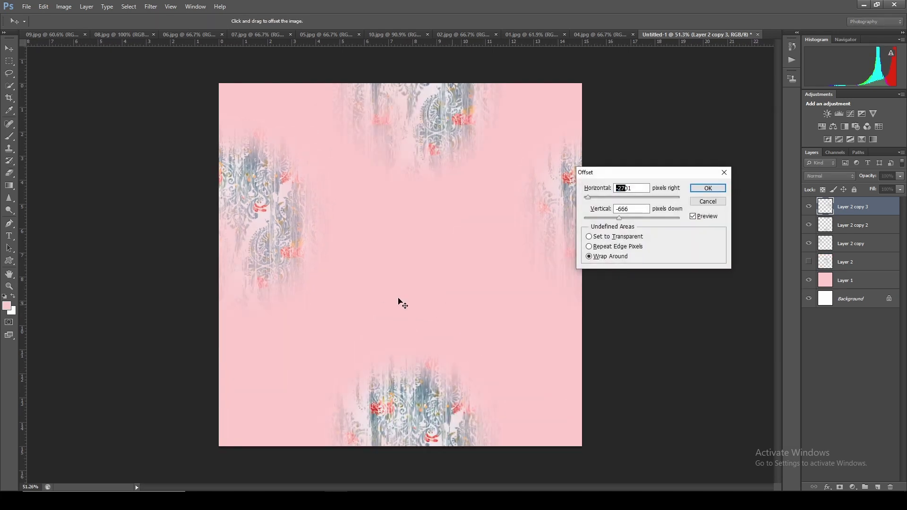
key(Return)
key(ctrl+t)
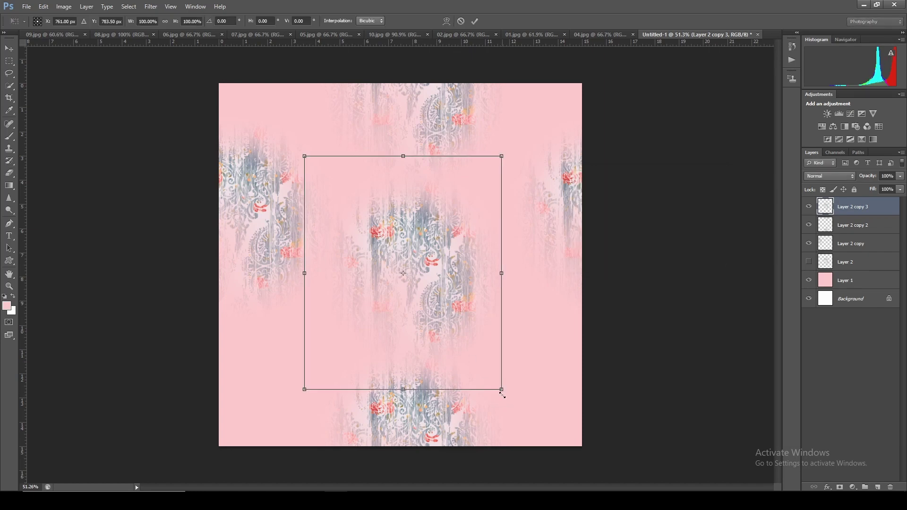
Shrink and rotate the centre motif diagonally, then offset it down and right.
drag(501, 390, 454, 333)
drag(482, 368, 495, 288)
key(Return)
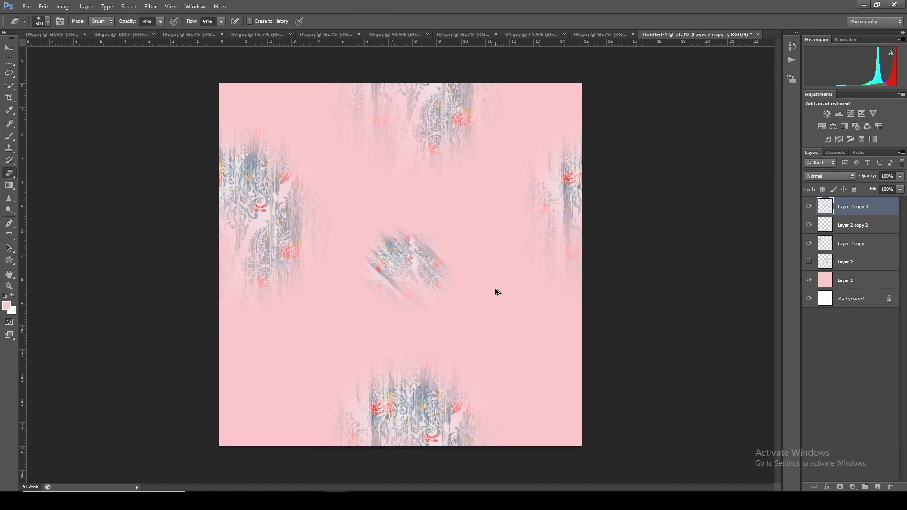
key(ctrl+alt+f)
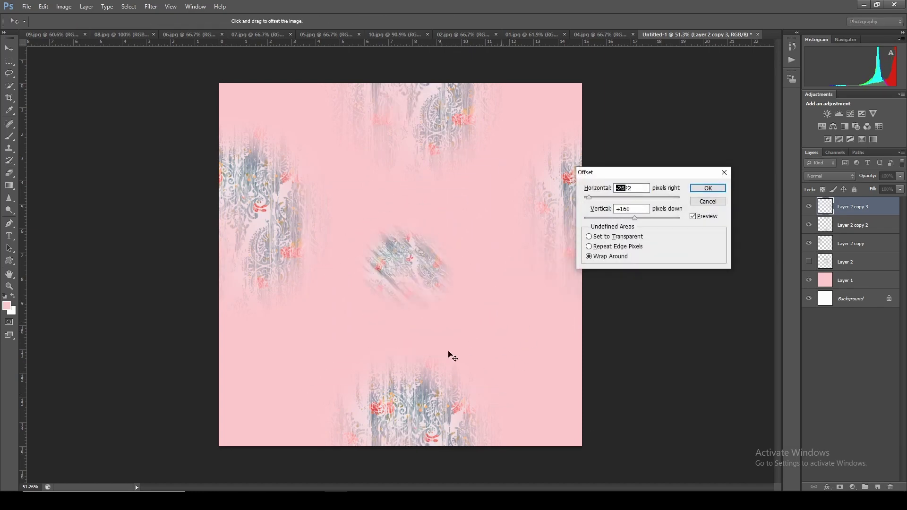
drag(448, 353, 483, 369)
key(Return)
key(ctrl+minus)
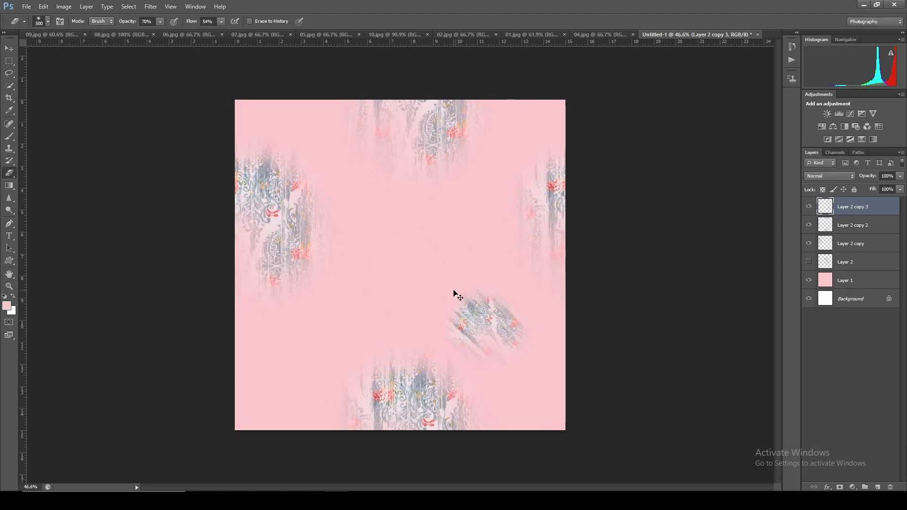
Duplicate the small motif, offset it to the upper left, and flip it horizontally.
key(ctrl+j)
key(ctrl+alt+f)
mouse_move(425, 260)
mouse_down()
mouse_move(302, 69)
mouse_move(212, 376)
mouse_move(297, 188)
mouse_up()
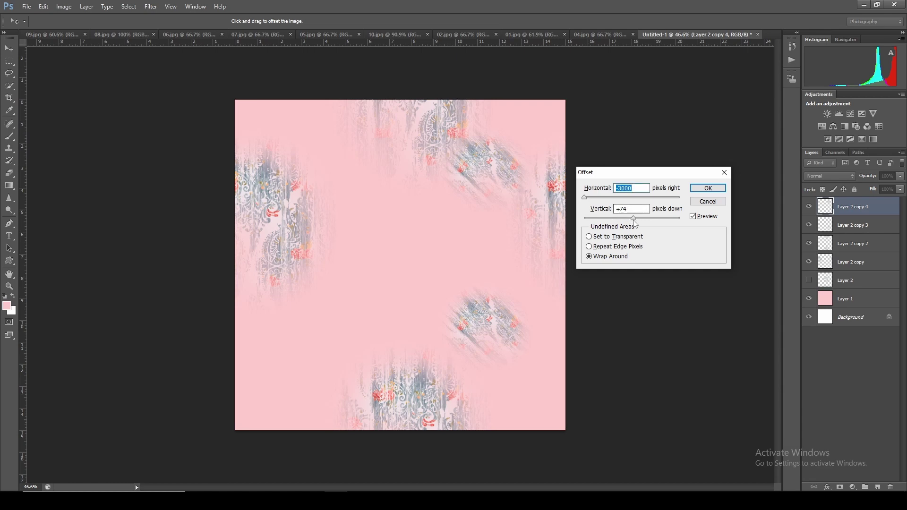
mouse_move(375, 230)
mouse_down()
mouse_move(330, 233)
mouse_move(437, 276)
mouse_move(449, 239)
mouse_move(375, 249)
mouse_move(409, 249)
mouse_move(395, 222)
mouse_up()
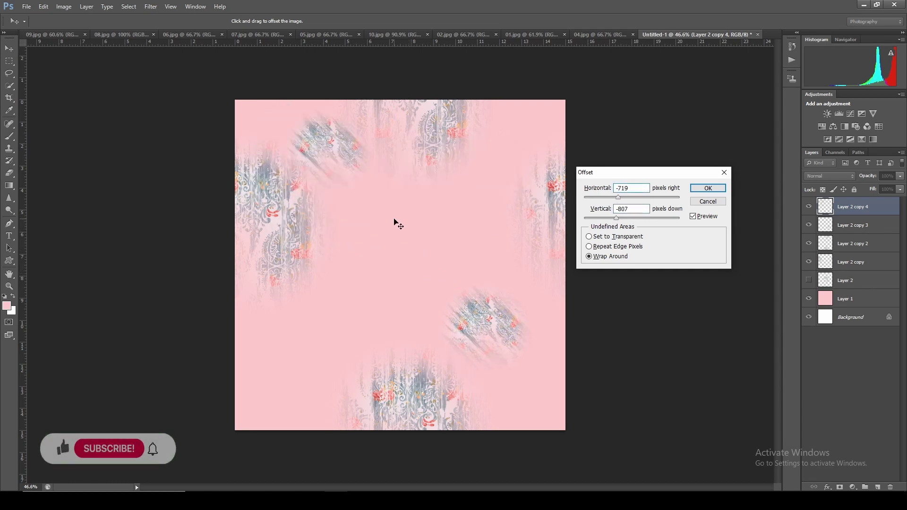
key(Return)
key(ctrl+t)
right_click(382, 223)
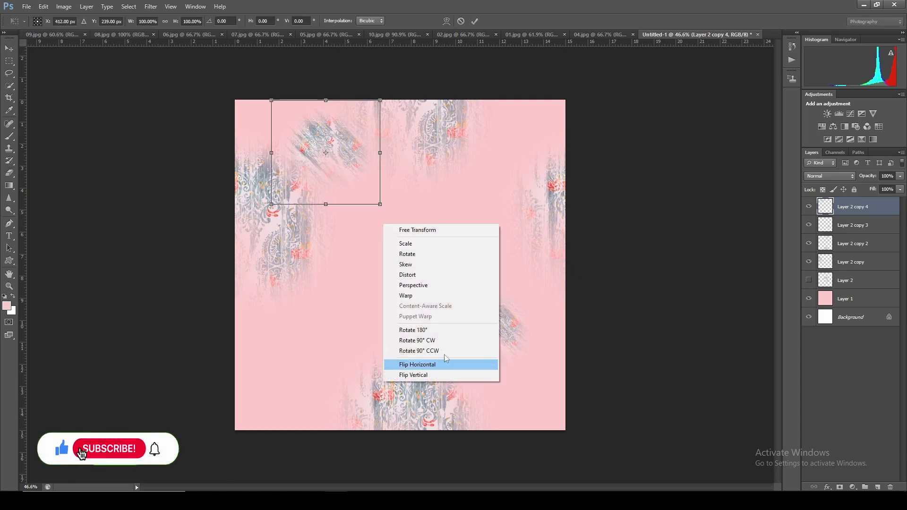
click(444, 357)
key(Return)
Merge all the Layer 2 motif copies into a single layer.
key(e)
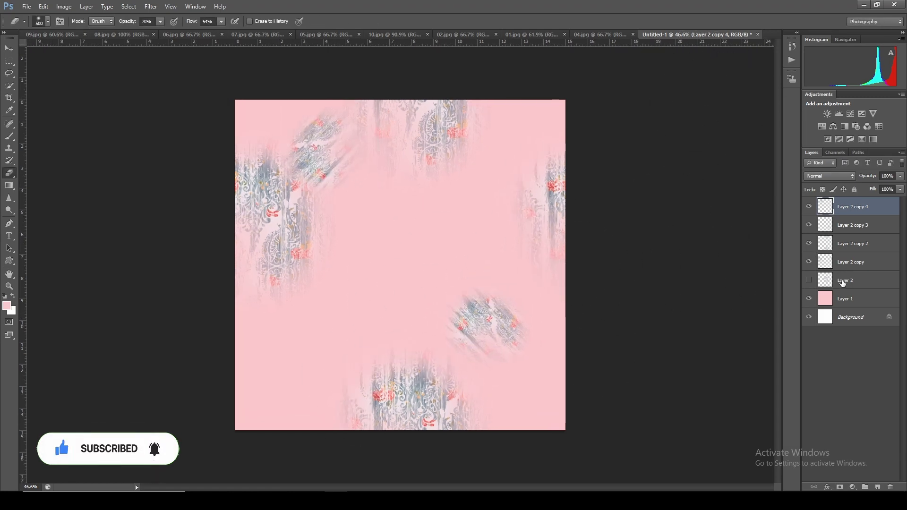
shift+click(849, 264)
key(ctrl+e)
Switch to the 08.jpg blue floral image and drop it onto the pink tile.
click(809, 207)
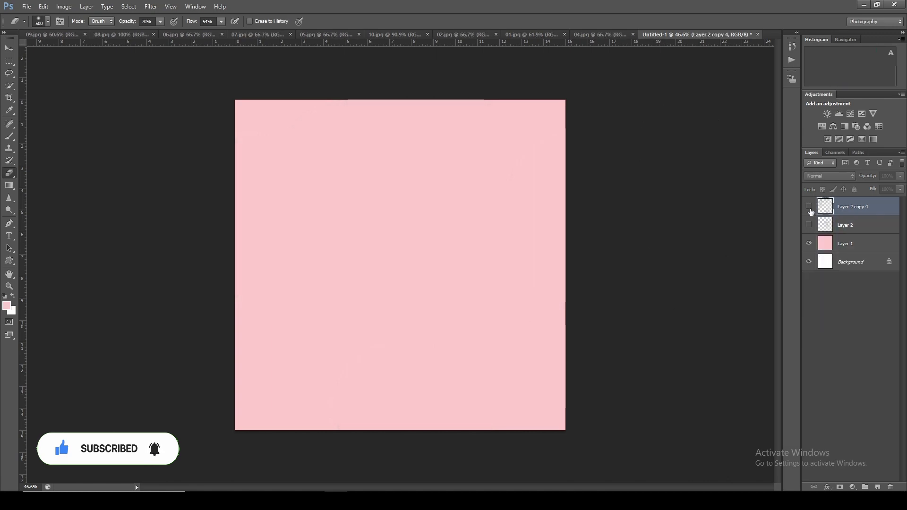
key(ctrl+Tab)
key(ctrl+Tab)
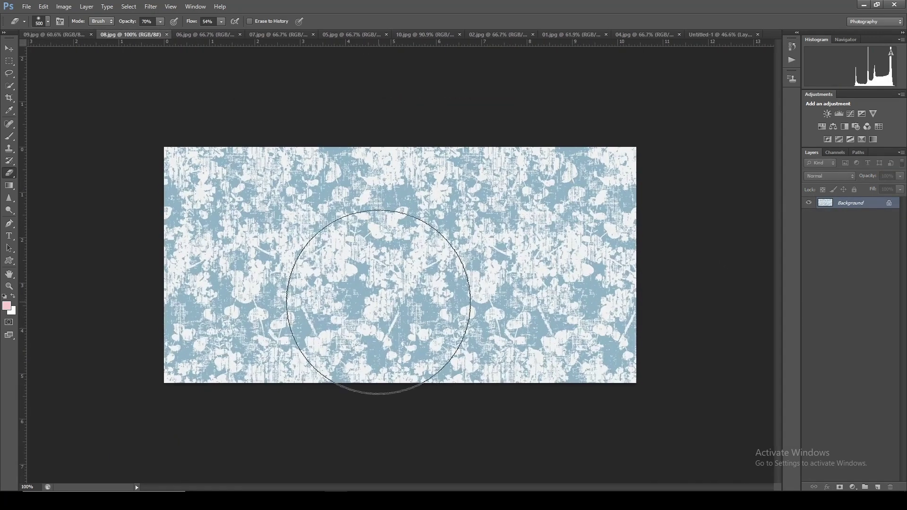
key(ctrl+Tab)
key(ctrl+Tab)
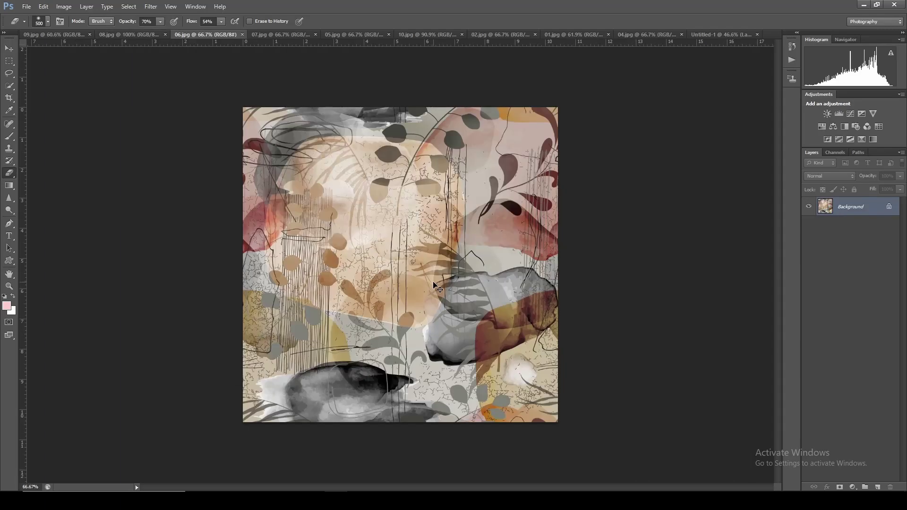
key(ctrl+Tab)
key(ctrl+Tab)
key(ctrl+Tab)
key(ctrl+Tab)
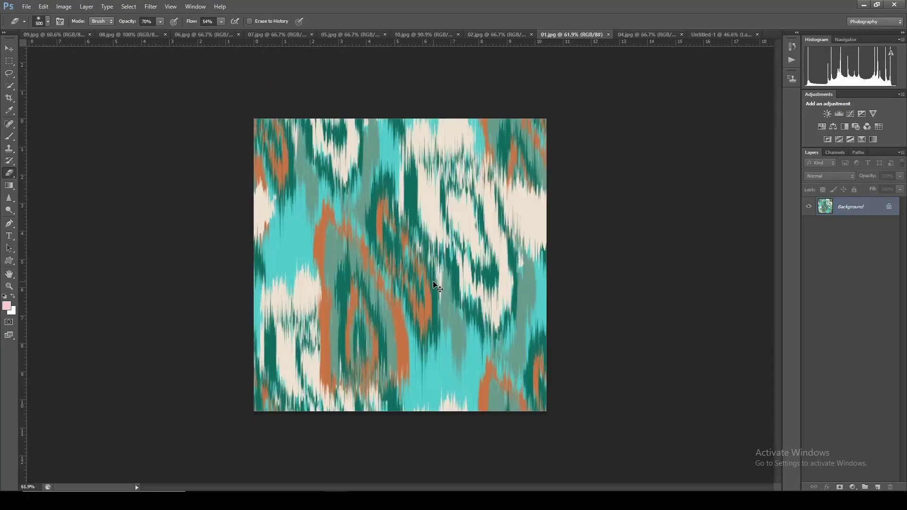
key(ctrl+Tab)
key(ctrl+Tab)
drag(434, 284, 433, 284)
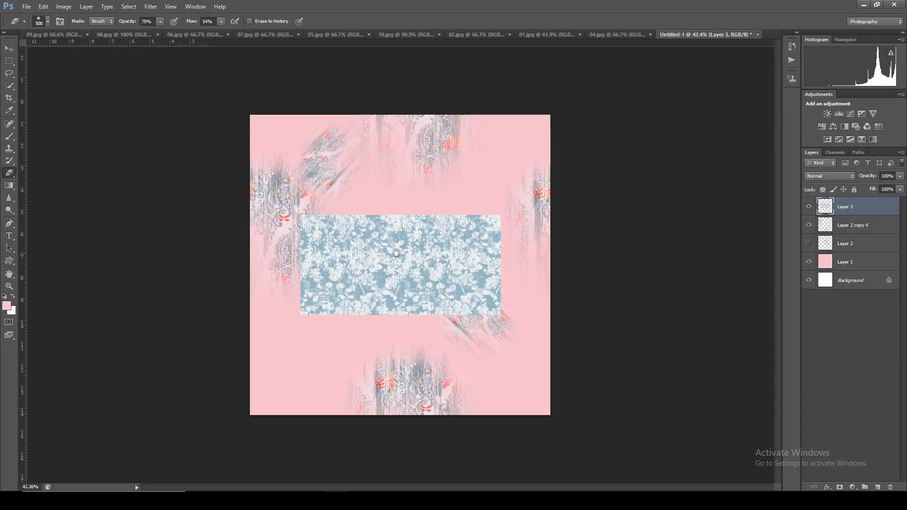
scroll(405, 315, up, 1)
scroll(405, 299, up, 1)
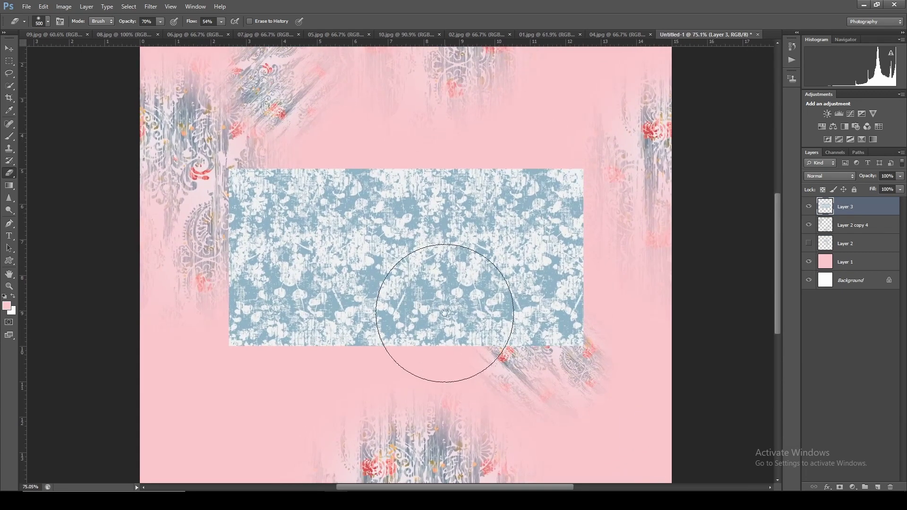
Boost the blue floral layer's saturation with Hue/Saturation.
key(ctrl+u)
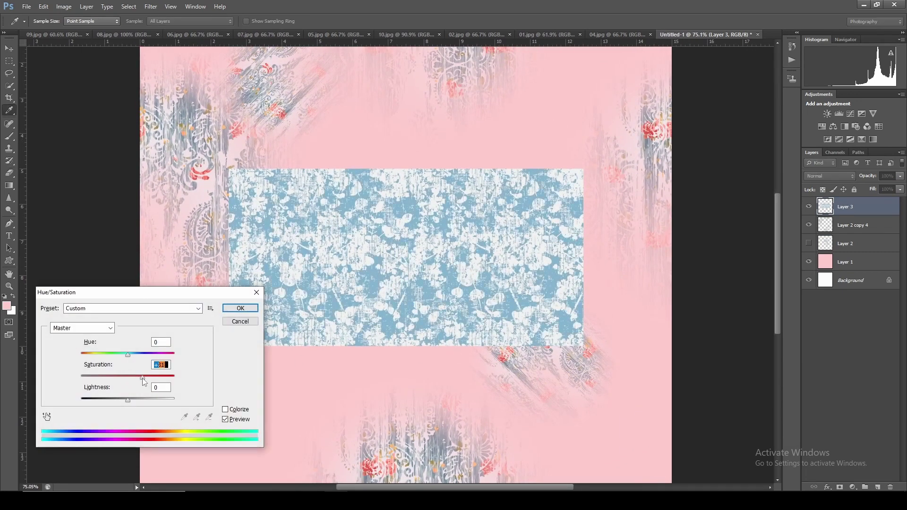
click(243, 314)
scroll(363, 294, down, 1)
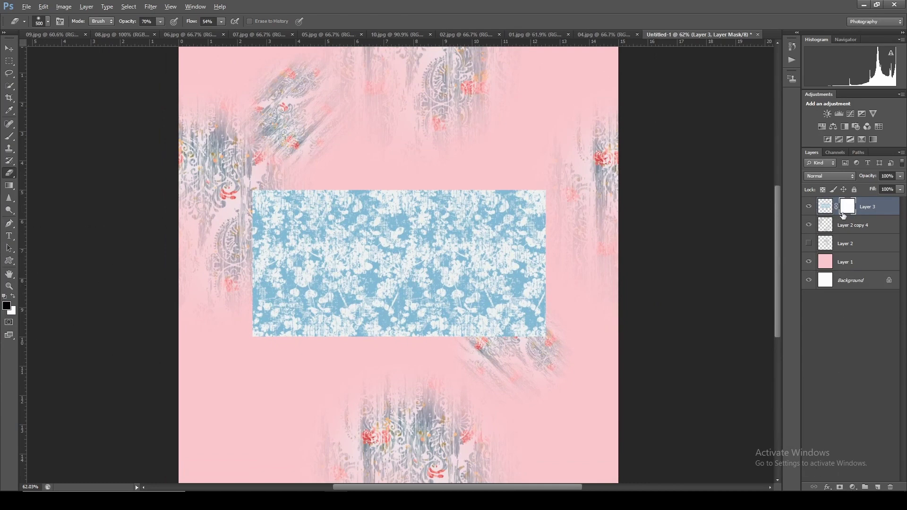
Invert the floral layer's mask to black and paint a soft white blob at the centre.
key(ctrl+i)
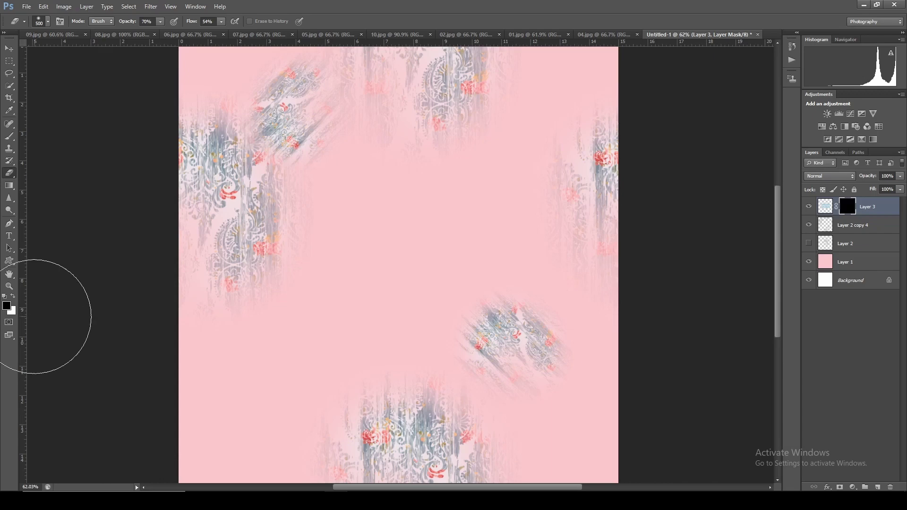
key(b)
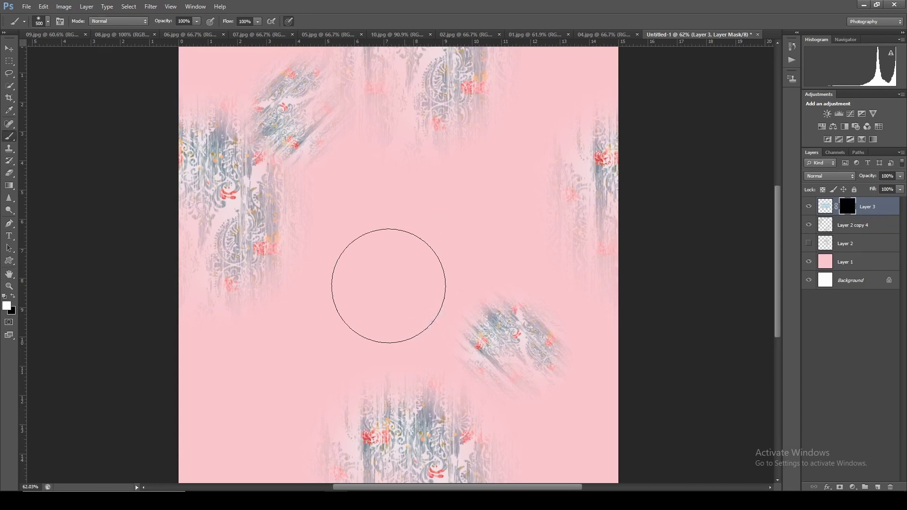
mouse_move(387, 284)
mouse_down()
mouse_move(381, 310)
mouse_move(481, 277)
mouse_up()
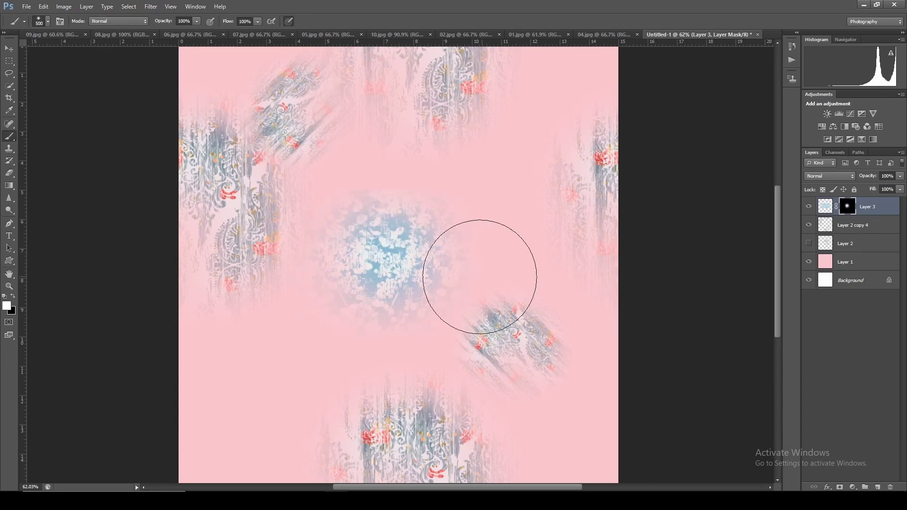
key(ctrl+z)
key(bracketleft)
key(bracketleft)
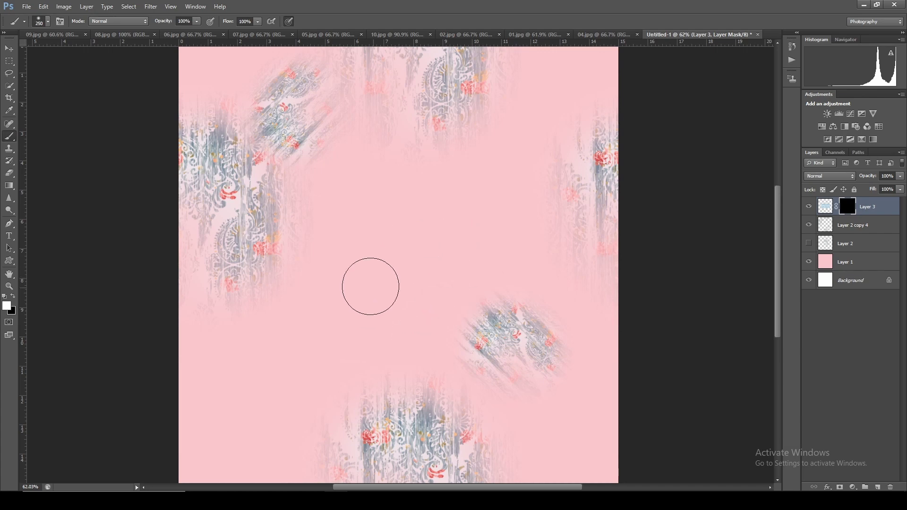
drag(370, 286, 468, 252)
drag(321, 270, 334, 287)
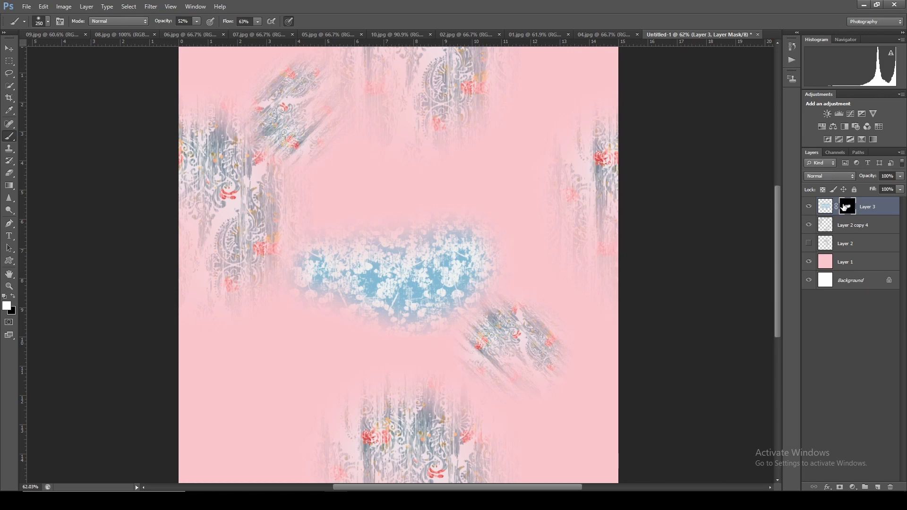
right_click(845, 207)
Apply the floral mask, set the layer to Multiply, and erase the blob's left part.
click(822, 235)
click(826, 174)
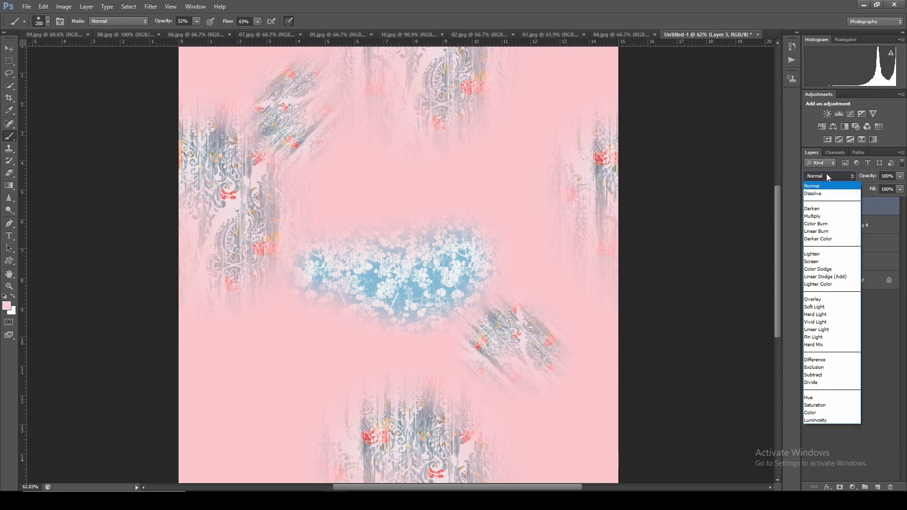
click(830, 217)
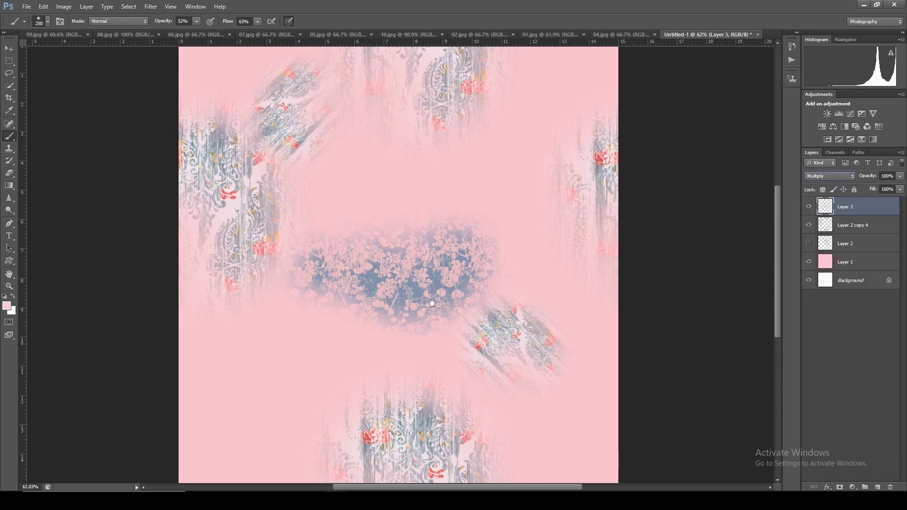
scroll(375, 294, down, 1)
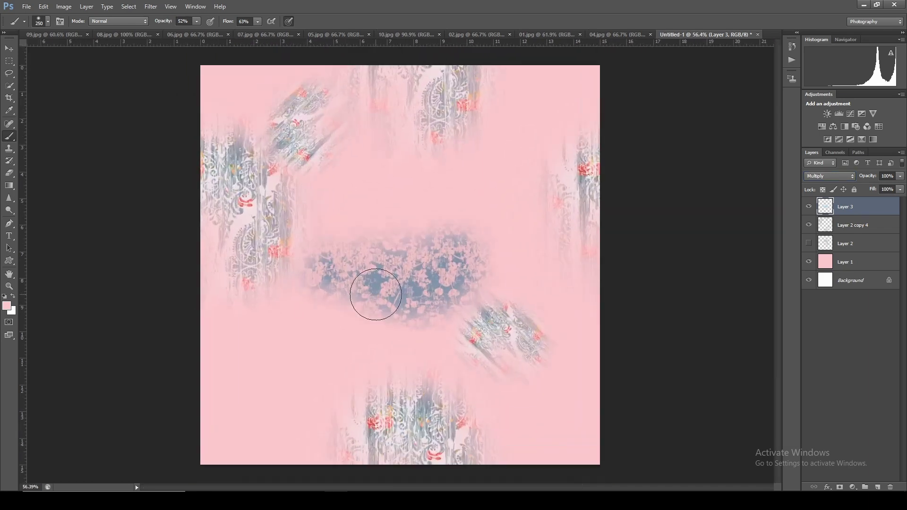
key(e)
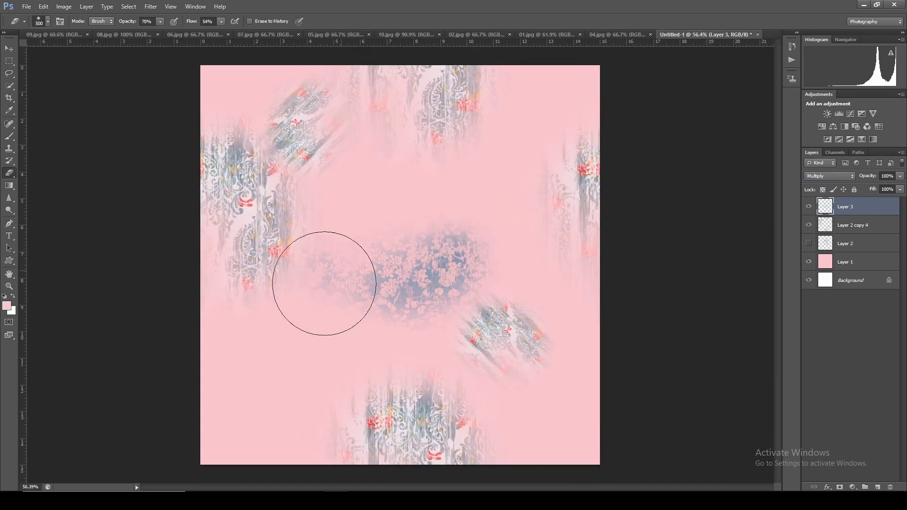
drag(314, 284, 326, 232)
scroll(440, 296, down, 1)
Duplicate the floral layer, hide the original, and make two wrapped offset copies.
key(ctrl+j)
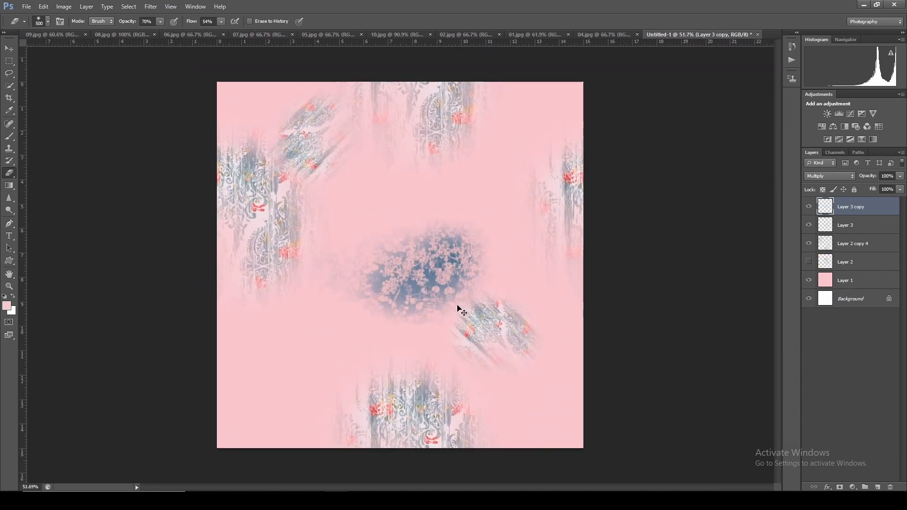
click(809, 225)
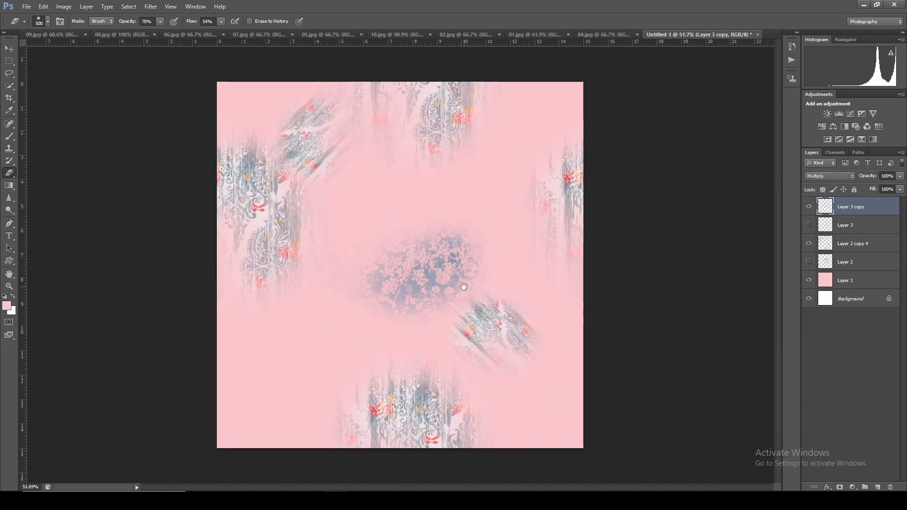
key(ctrl+alt+f)
mouse_move(450, 308)
mouse_down()
mouse_move(363, 303)
mouse_move(357, 243)
mouse_move(332, 250)
mouse_move(420, 293)
mouse_move(401, 249)
mouse_up()
key(Return)
key(ctrl+j)
key(ctrl+alt+f)
key(Return)
Rotate a floral copy 90° counterclockwise and offset it to the upper right of centre.
key(ctrl+t)
right_click(401, 249)
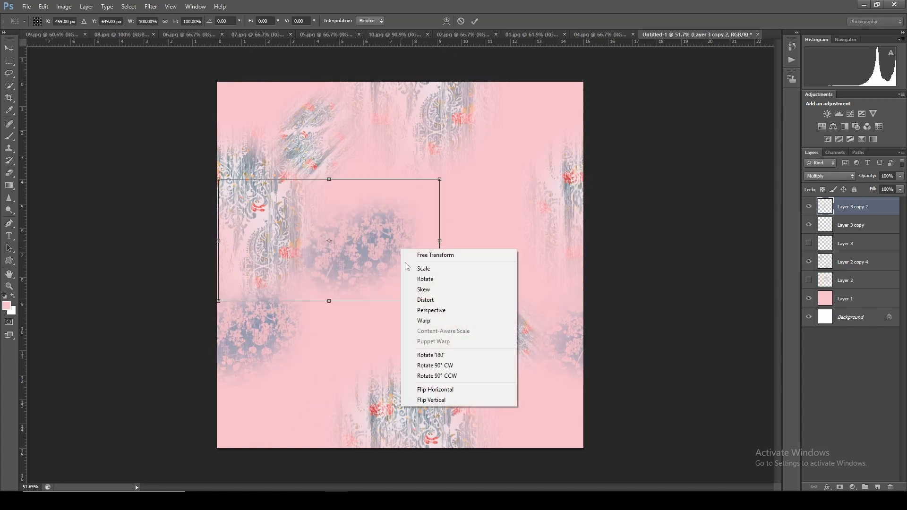
right_click(288, 342)
click(351, 310)
key(Return)
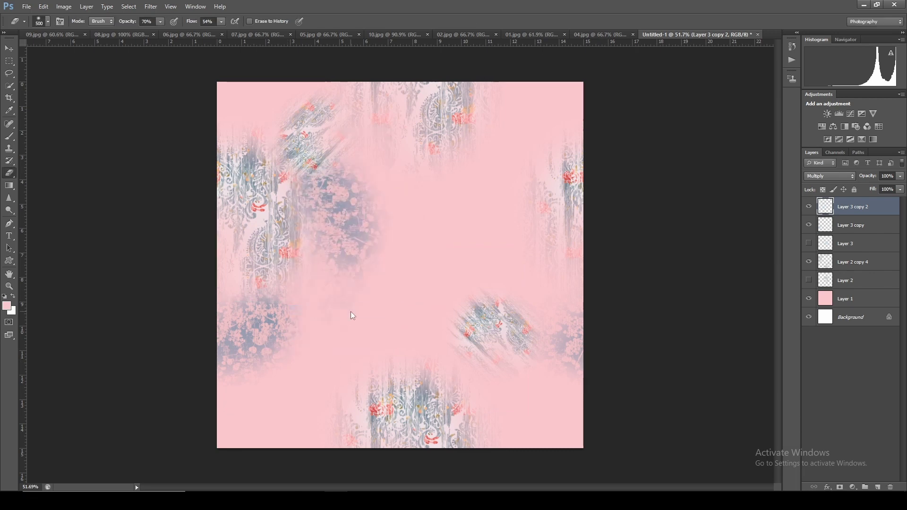
key(ctrl+alt+f)
mouse_move(480, 203)
mouse_down()
mouse_move(537, 212)
mouse_move(429, 325)
mouse_up()
key(Return)
Duplicate another floral copy, rotate it 90° clockwise, and flip it vertically.
key(ctrl+j)
key(ctrl+alt+f)
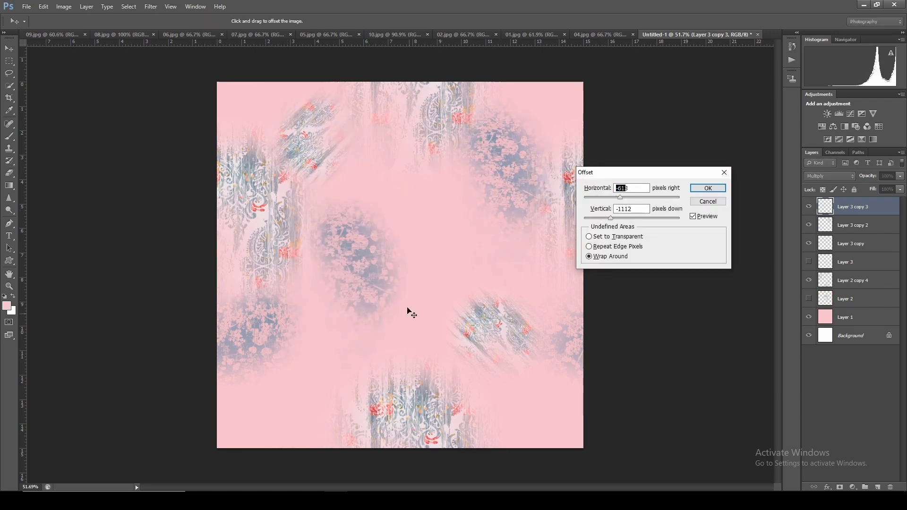
key(Return)
key(ctrl+t)
right_click(428, 322)
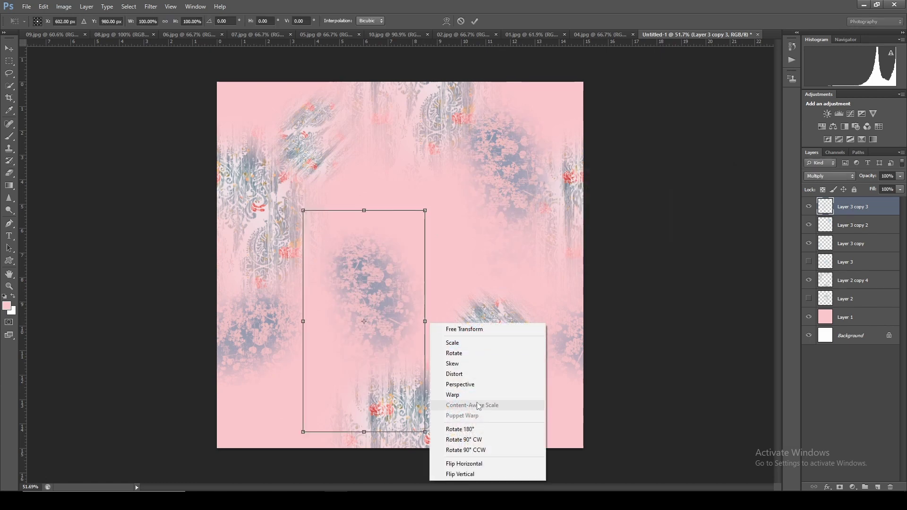
click(480, 443)
right_click(433, 366)
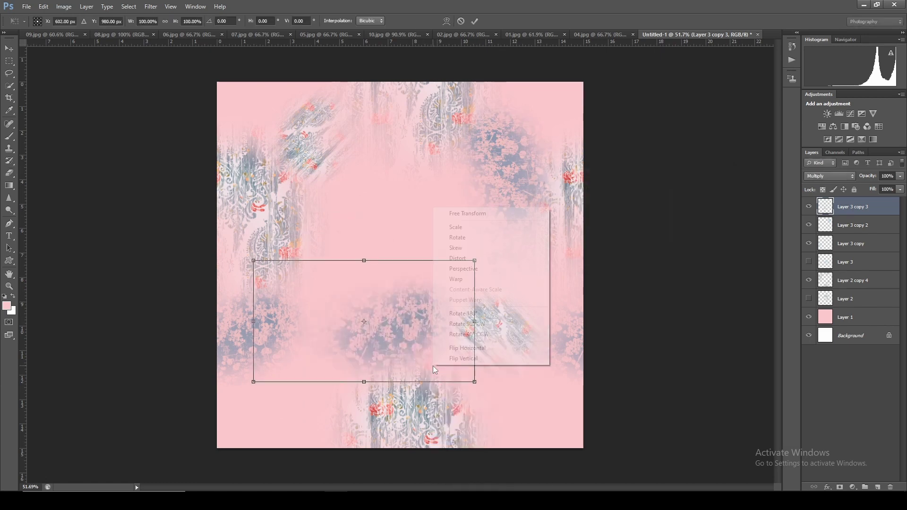
click(464, 361)
key(Return)
key(e)
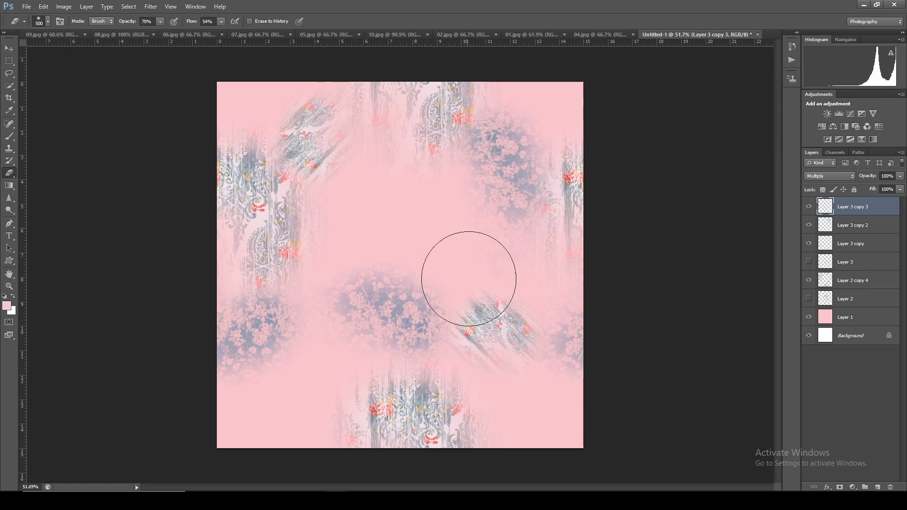
Offset the latest floral copy further up and left around the tile.
key(ctrl+alt+f)
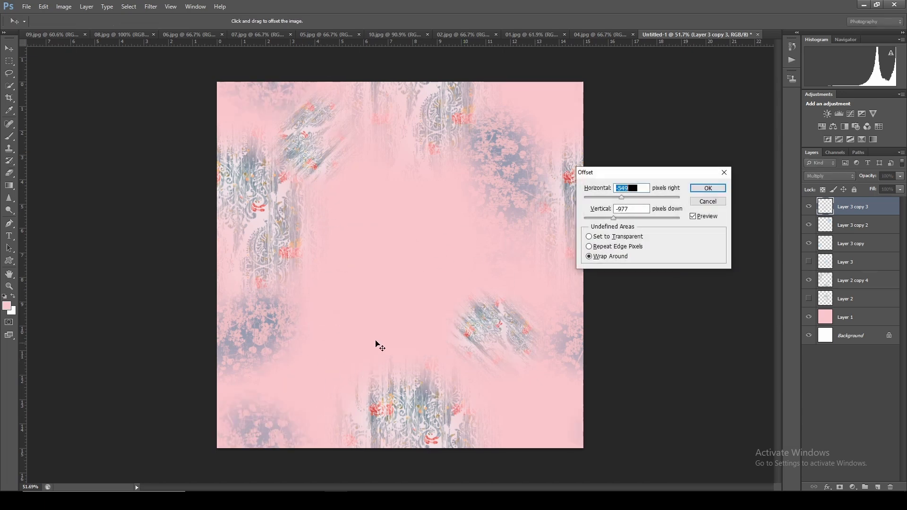
mouse_move(278, 446)
mouse_down()
mouse_move(540, 420)
mouse_move(547, 375)
mouse_move(350, 177)
mouse_up()
mouse_move(416, 223)
mouse_down()
mouse_move(298, 137)
mouse_move(286, 106)
mouse_move(308, 138)
mouse_move(269, 138)
mouse_up()
key(Return)
key(e)
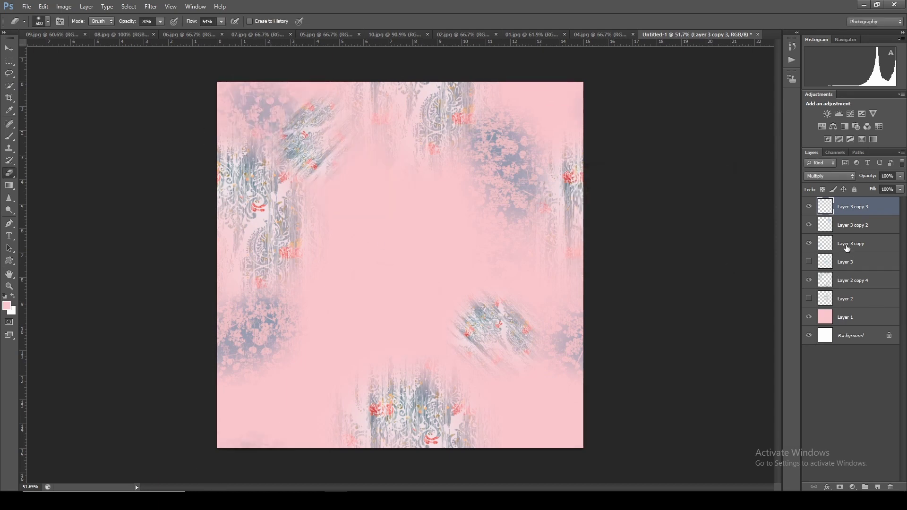
Merge the floral copies into Layer 3 copy 3 and set it to Multiply.
shift+click(847, 243)
key(ctrl+e)
click(808, 206)
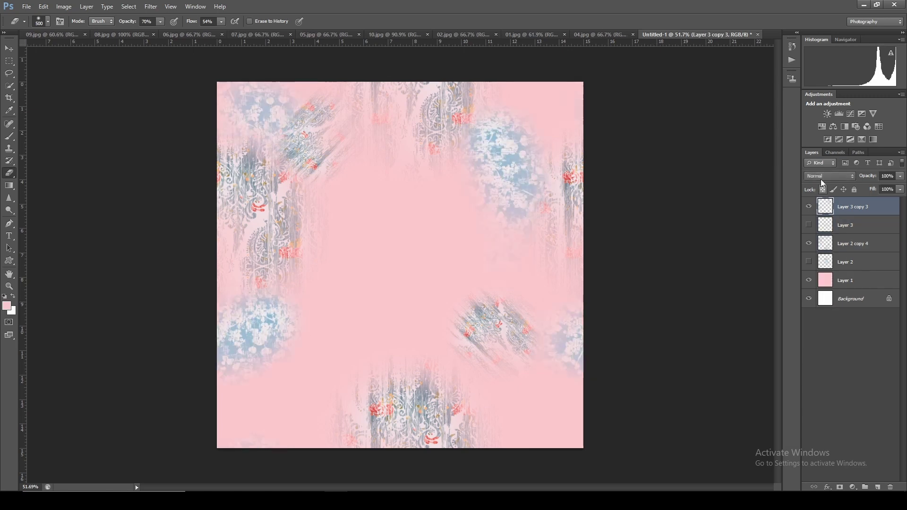
click(821, 177)
click(814, 216)
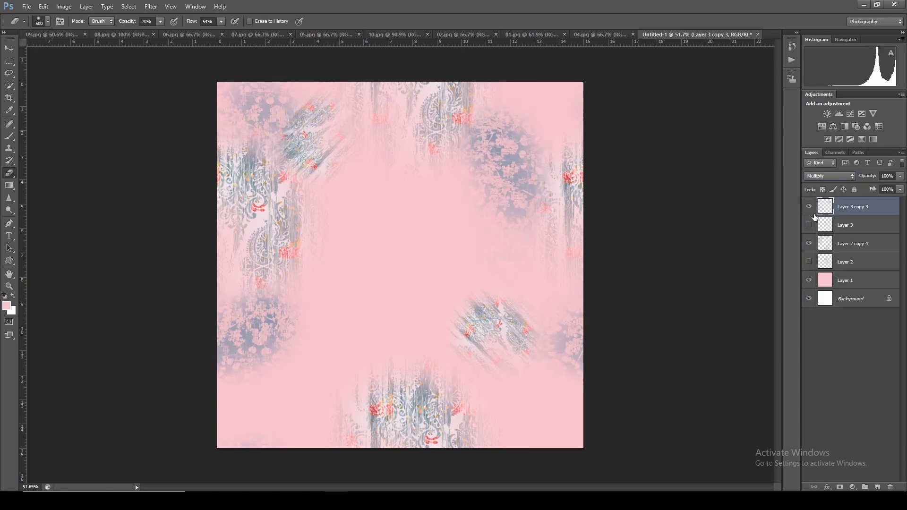
In 06.jpg, brighten the collage by moving the Levels white input slider left.
key(ctrl+Tab)
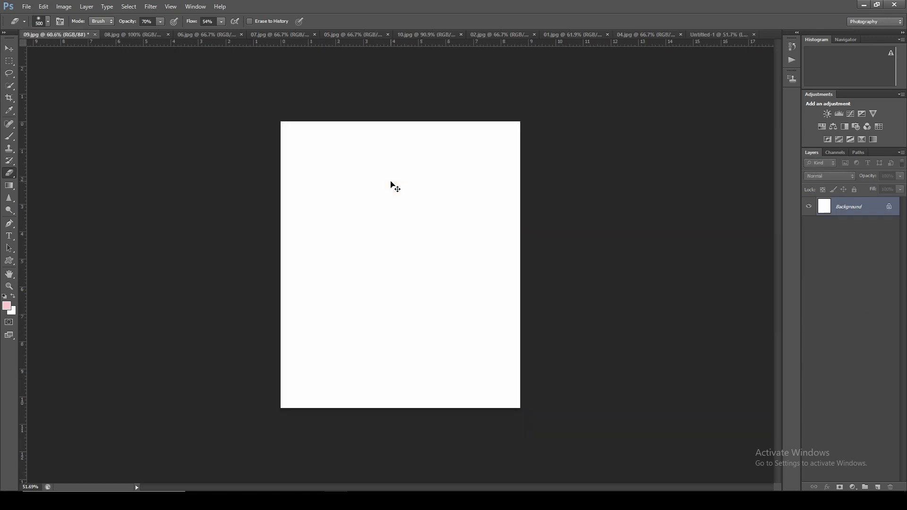
key(ctrl+Tab)
key(ctrl+Tab)
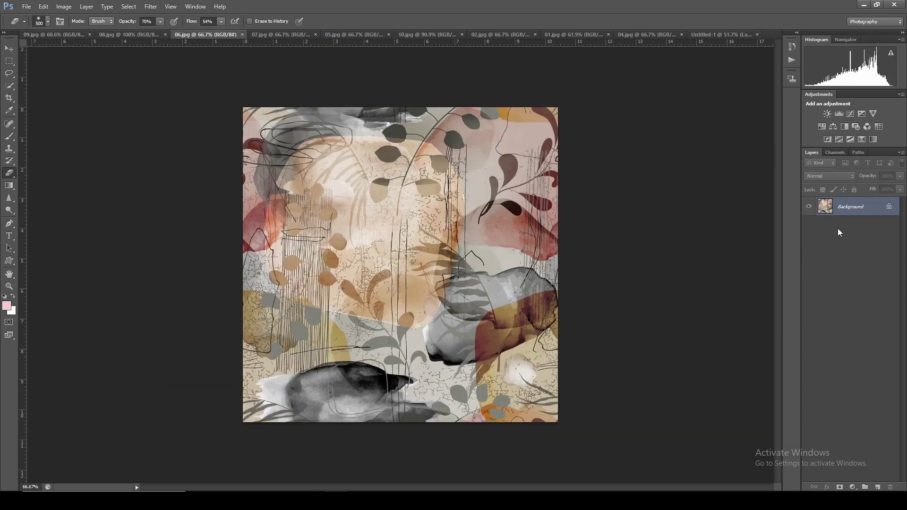
key(ctrl+l)
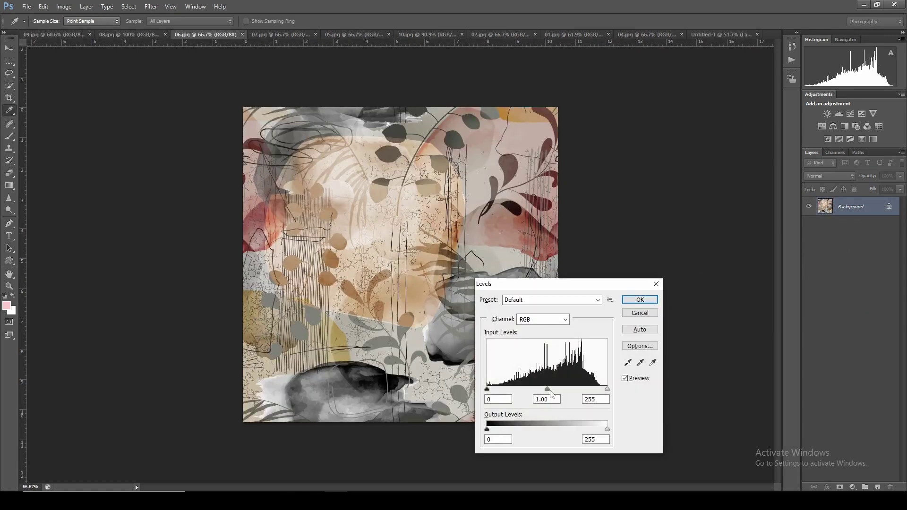
drag(608, 389, 593, 389)
key(Return)
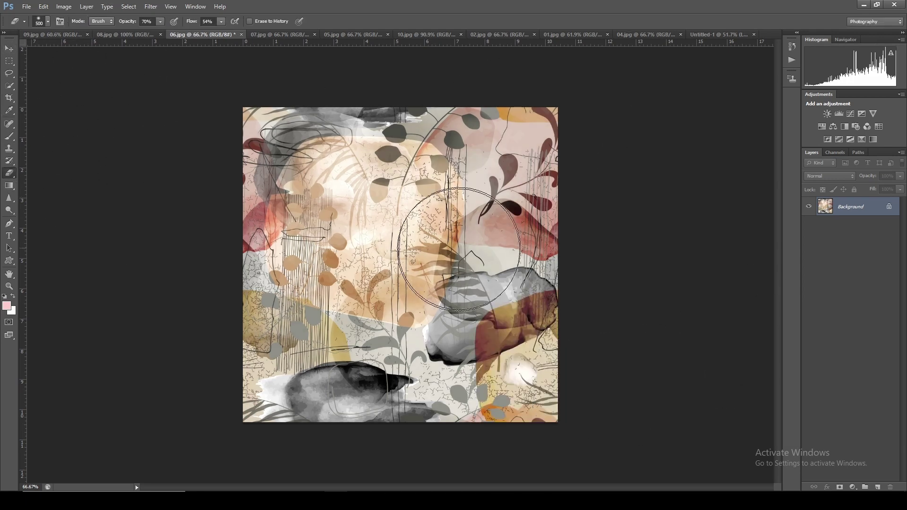
Paste the brightened collage into Untitled-1 as new Layer 4.
key(ctrl+Tab)
key(ctrl+Tab)
key(ctrl+Tab)
key(ctrl+Tab)
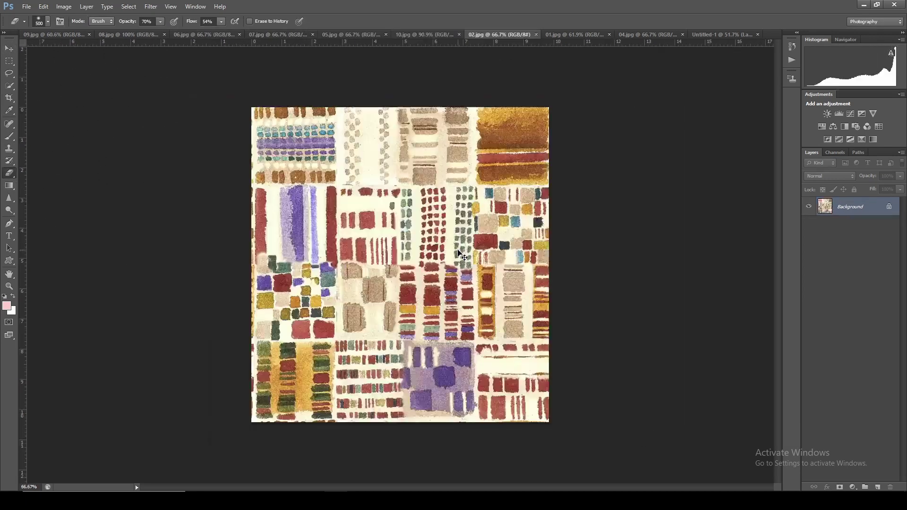
key(ctrl+Tab)
key(ctrl+Tab)
key(ctrl+Tab)
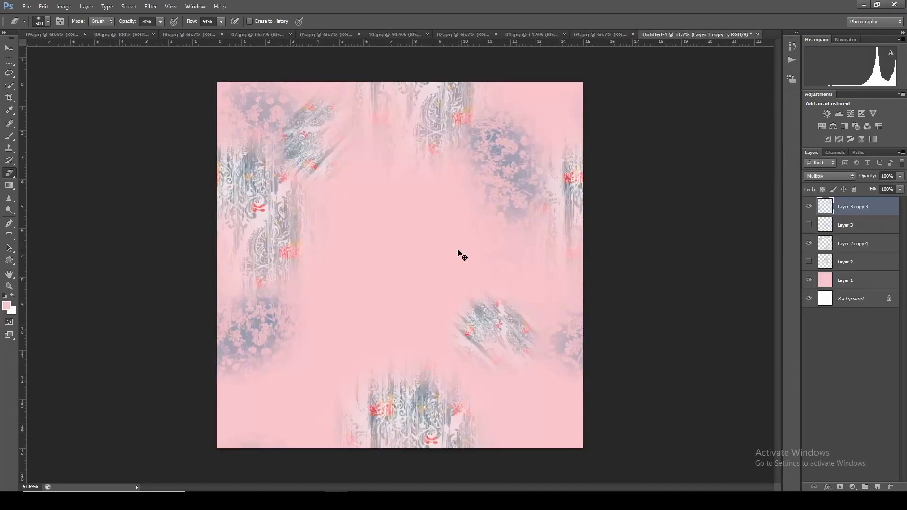
key(ctrl+v)
key(ctrl+0)
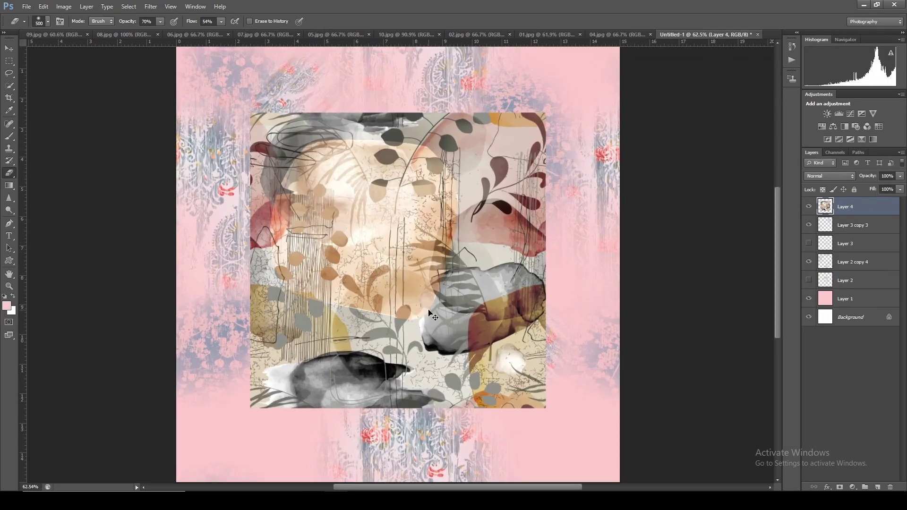
Boost the collage's saturation, then give Layer 4 a layer mask filled black.
key(ctrl+u)
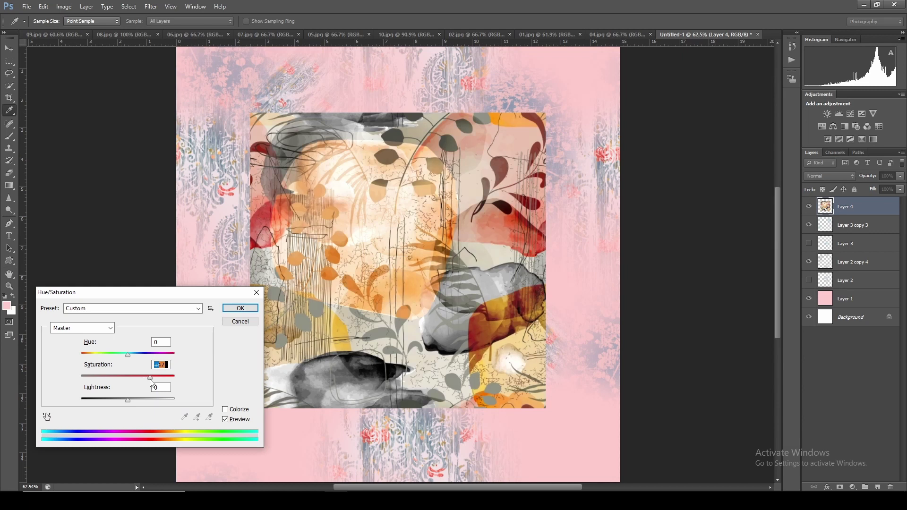
key(Return)
key(e)
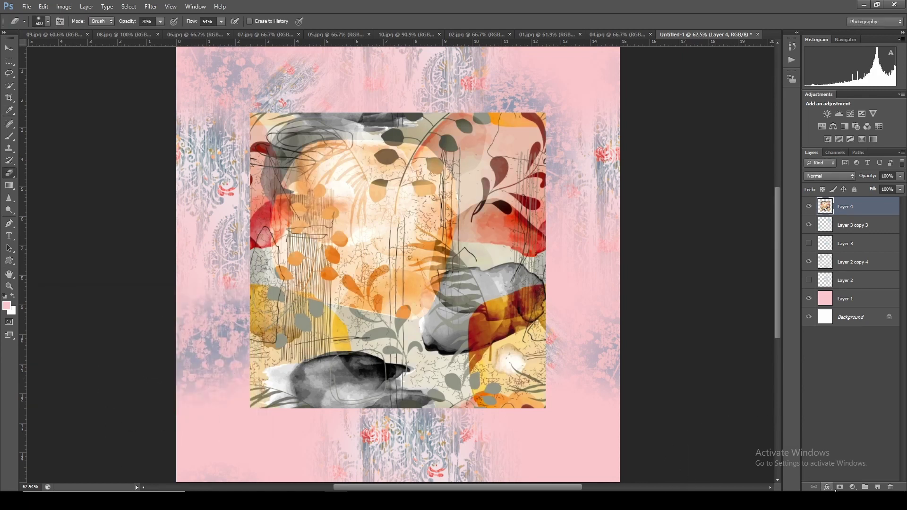
click(839, 487)
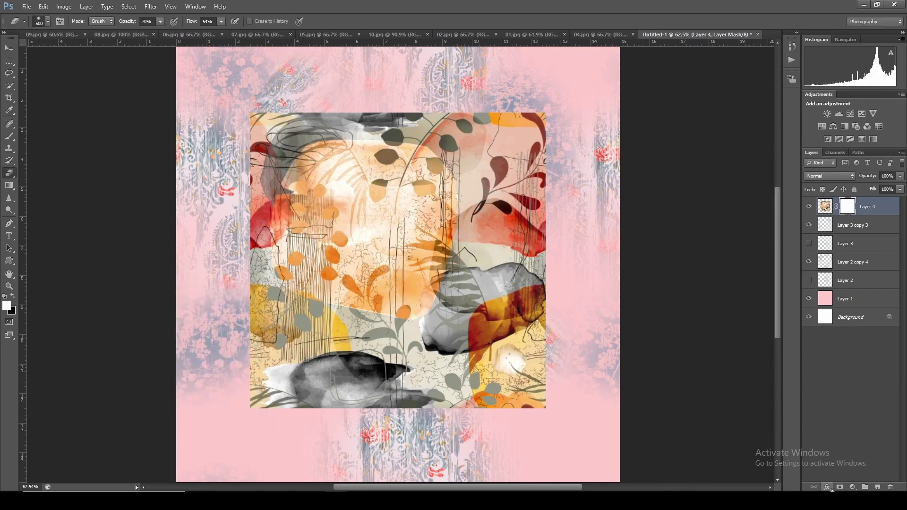
key(x)
key(alt+BackSpace)
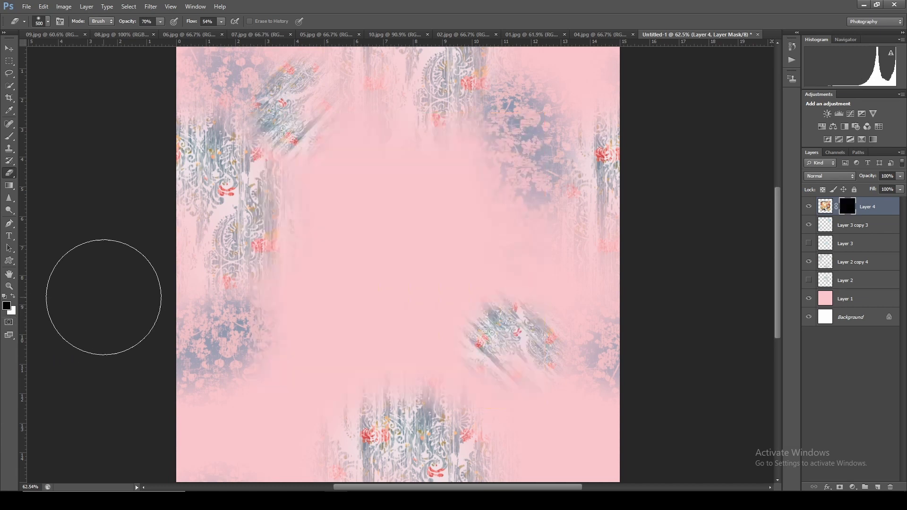
Paint white with a large soft brush at the tile centre and apply Layer 4's mask.
key(x)
key(b)
key(bracketright)
key(bracketright)
key(bracketright)
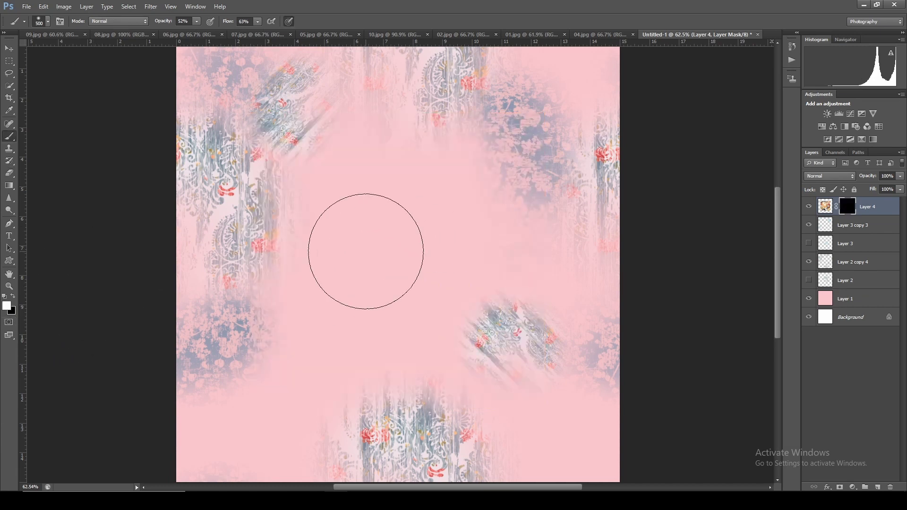
key(bracketright)
mouse_move(364, 253)
mouse_down()
mouse_move(399, 255)
mouse_move(375, 258)
mouse_up()
key(bracketright)
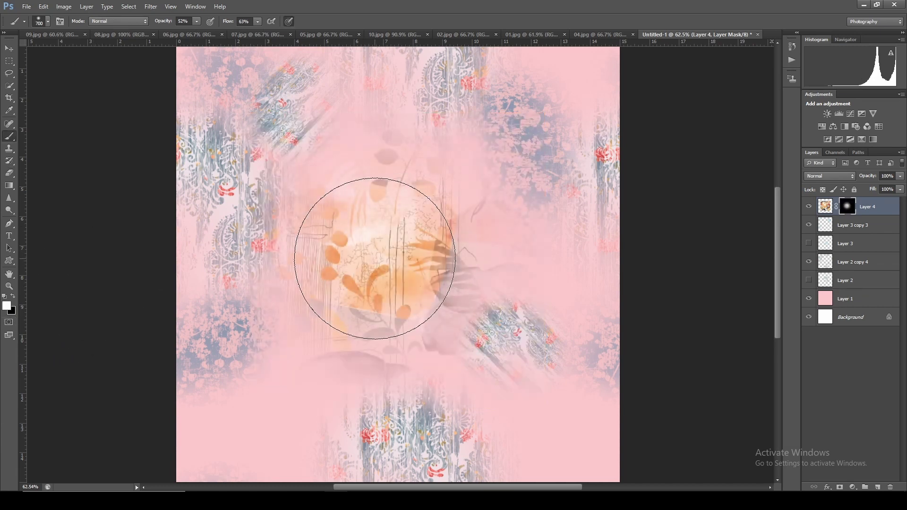
scroll(385, 284, down, 2)
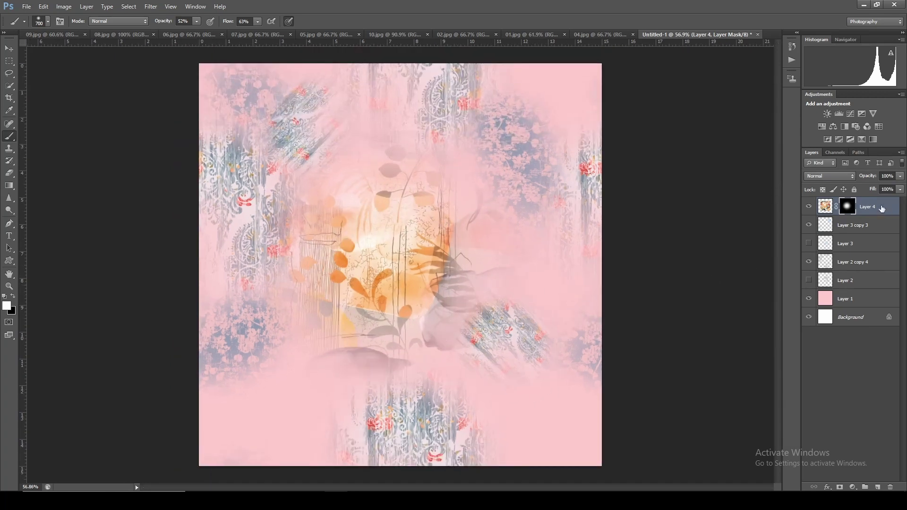
right_click(848, 211)
click(759, 237)
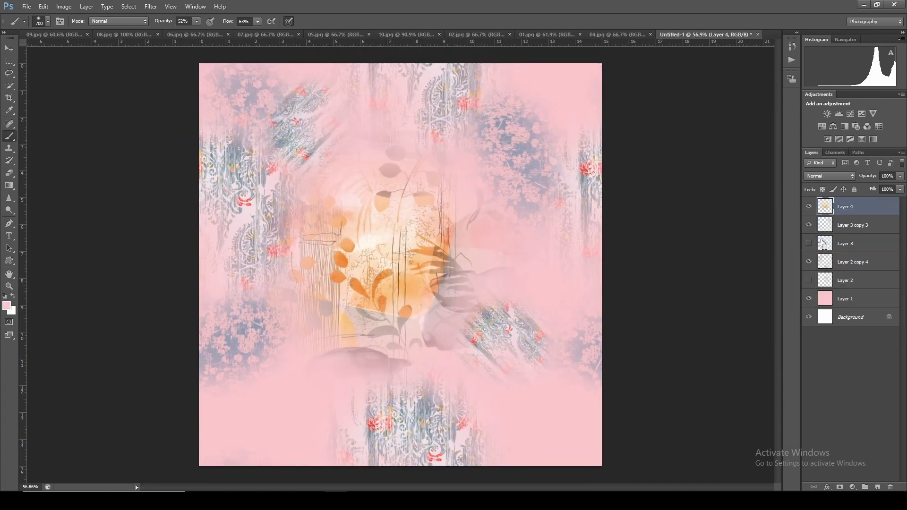
Shrink the flower patch on Layer 4 and wrap-offset it across the tile edges.
key(ctrl+t)
drag(534, 399, 480, 344)
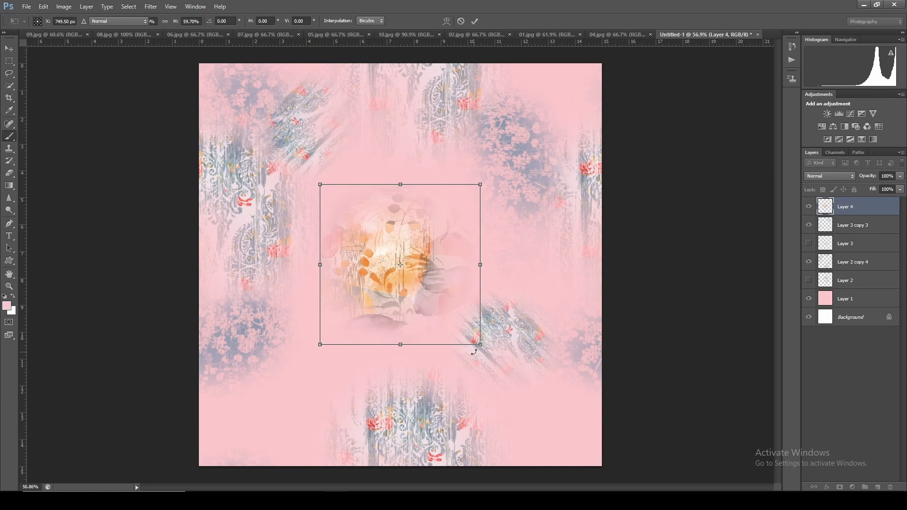
key(Return)
key(ctrl+alt+f)
drag(412, 334, 329, 383)
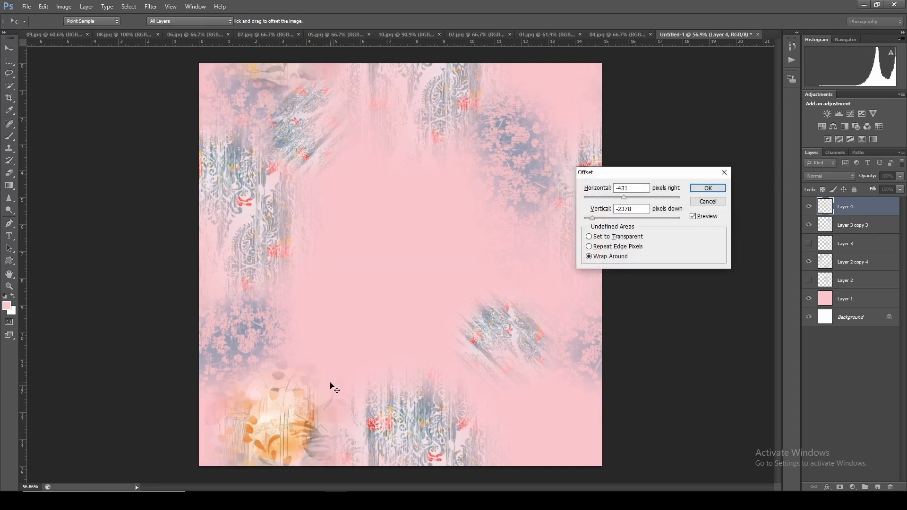
key(Return)
Duplicate the flower layer, offset the copy to the tile centre and rotate it.
key(ctrl+j)
key(ctrl+t)
key(Return)
key(ctrl+alt+f)
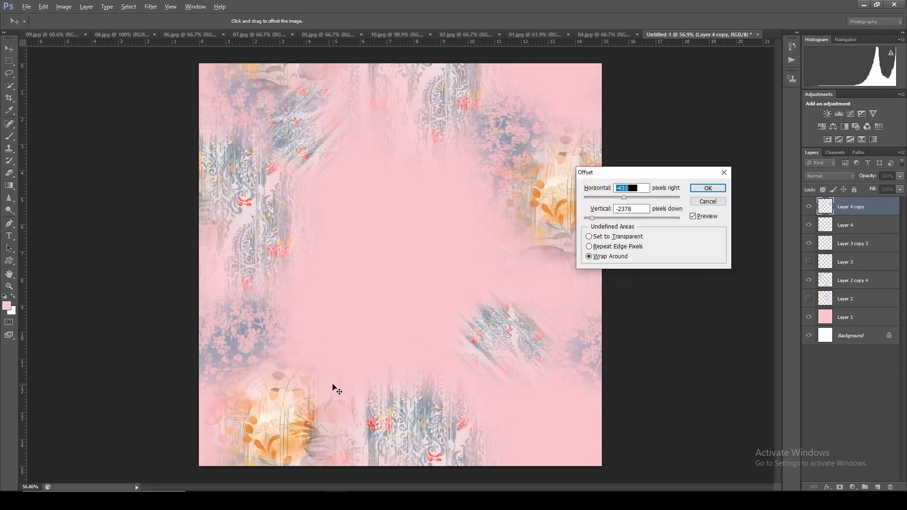
drag(334, 385, 356, 325)
key(Return)
key(ctrl+t)
right_click(354, 321)
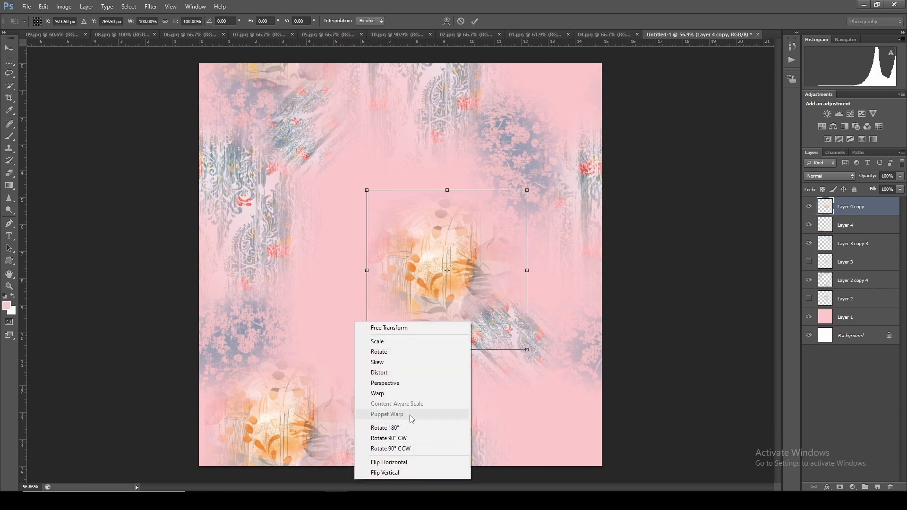
click(409, 443)
key(Return)
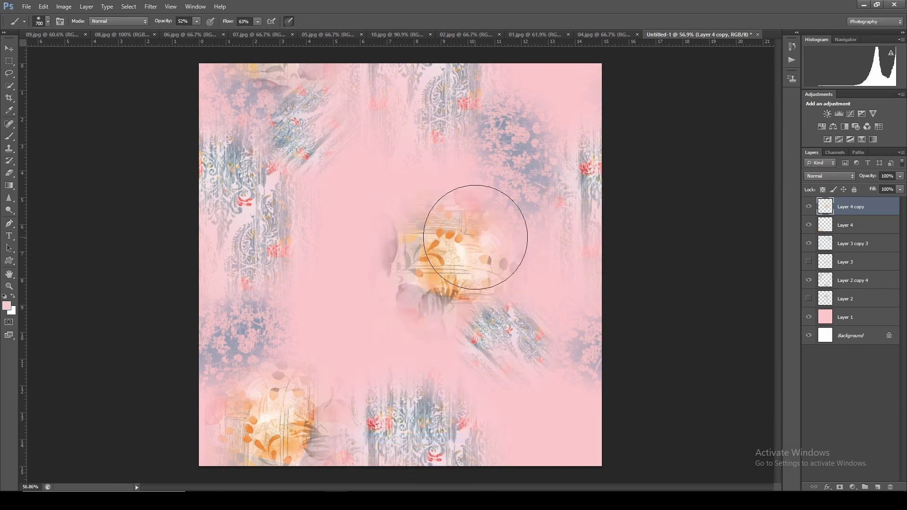
Offset the flower copy to a new spot, then duplicate and shift another copy toward the upper left.
key(e)
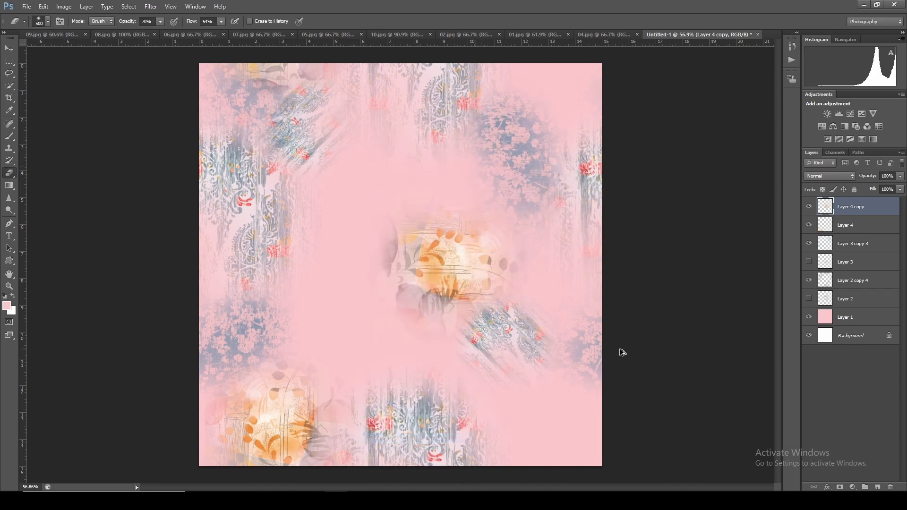
key(ctrl+alt+f)
mouse_move(528, 360)
mouse_down()
mouse_move(412, 332)
mouse_move(411, 355)
mouse_move(423, 371)
mouse_move(461, 385)
mouse_up()
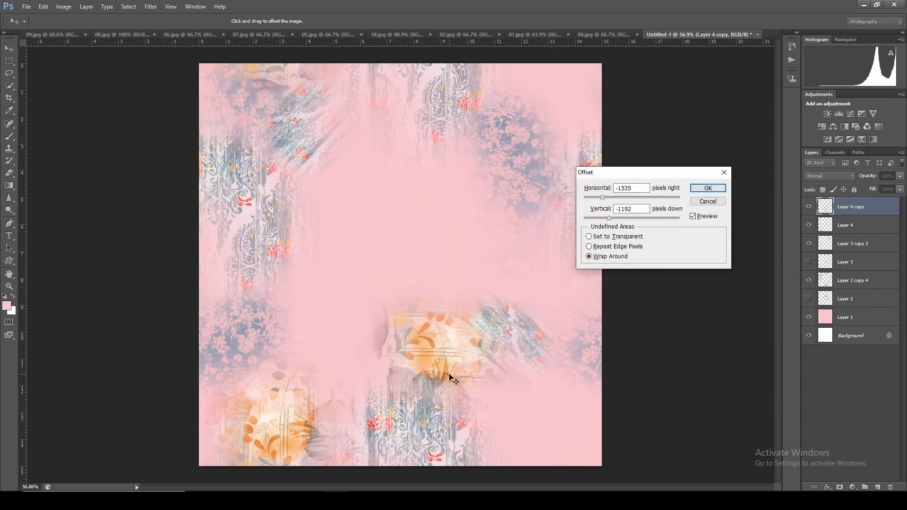
key(Return)
scroll(425, 331, down, 1)
key(ctrl+j)
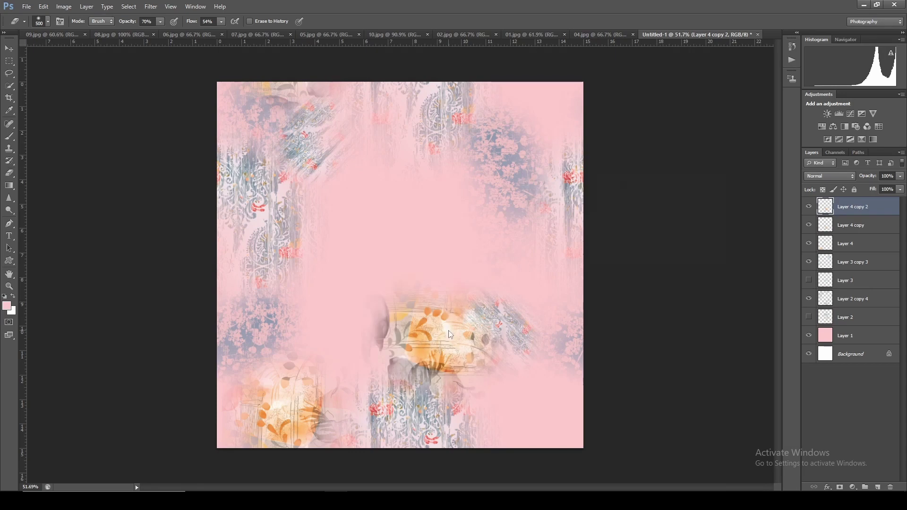
key(ctrl+alt+f)
mouse_move(462, 245)
mouse_down()
mouse_move(404, 178)
mouse_move(437, 196)
mouse_up()
Confirm the last flower offset and close 09.jpg and other unneeded images without saving.
key(Return)
key(e)
key(ctrl+alt+w)
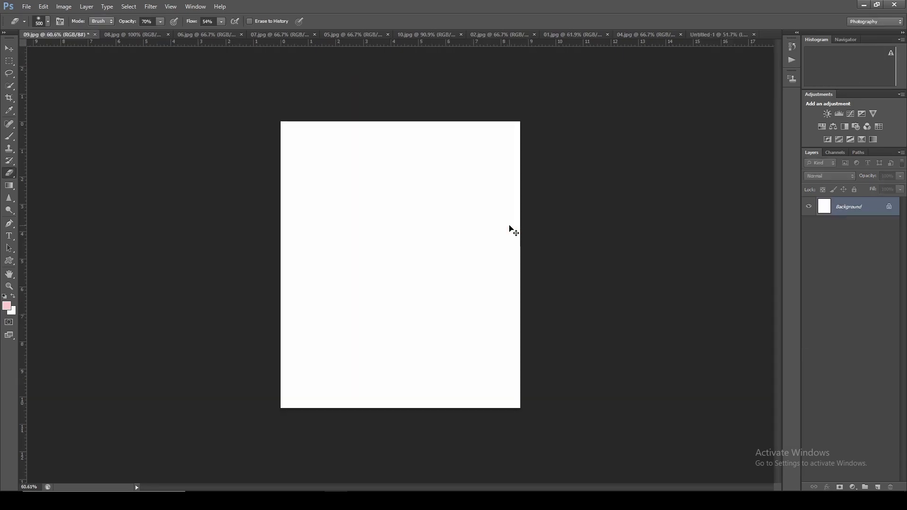
key(n)
key(n)
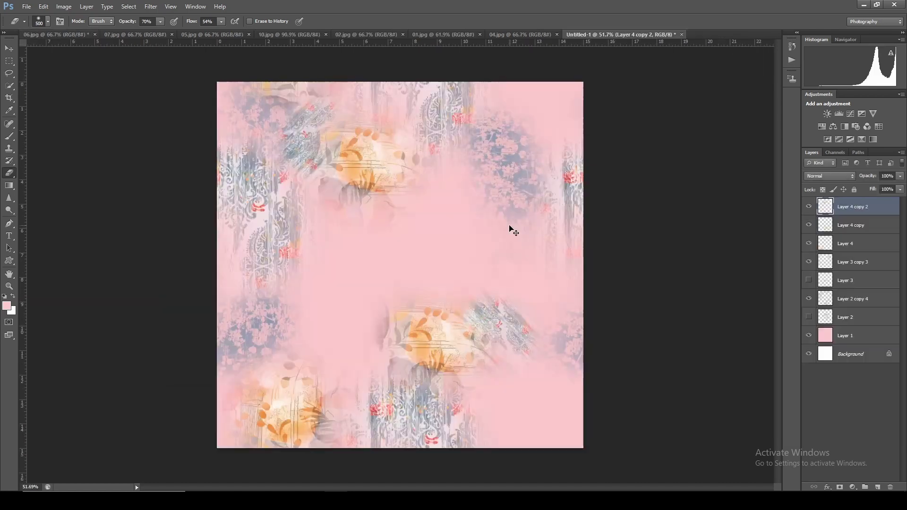
key(n)
Copy the 07.jpg leaf image and paste it as a new layer in the pink pattern document.
key(ctrl+Tab)
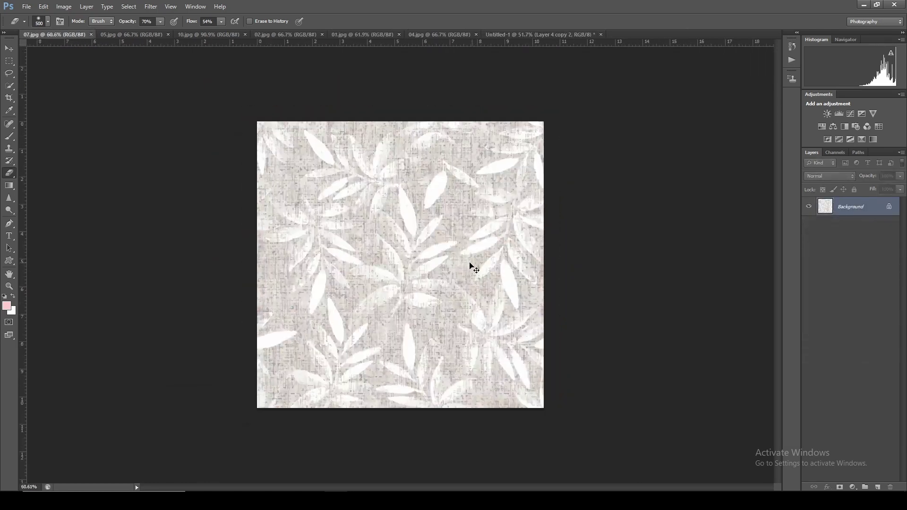
key(ctrl+0)
key(ctrl+BackSpace)
key(ctrl+Tab)
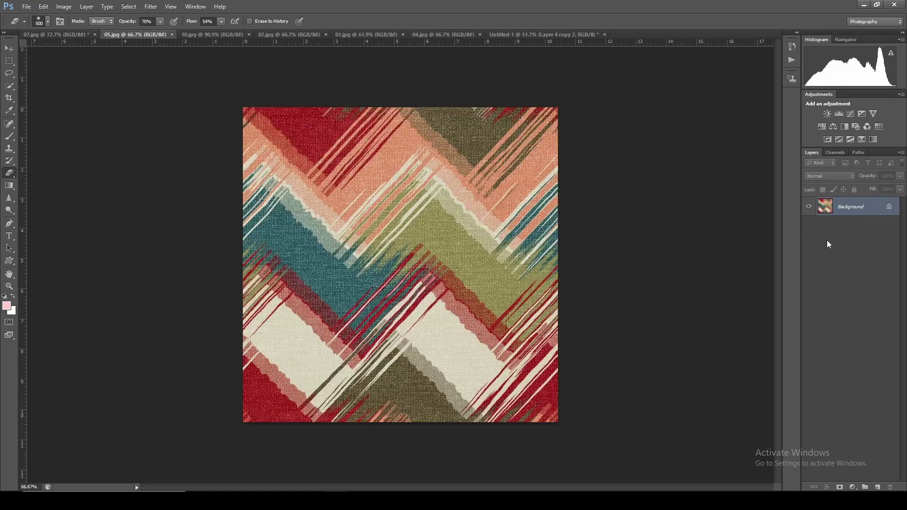
key(ctrl+Tab)
key(ctrl+Tab)
key(ctrl+Tab)
key(ctrl+Tab)
key(ctrl+Tab)
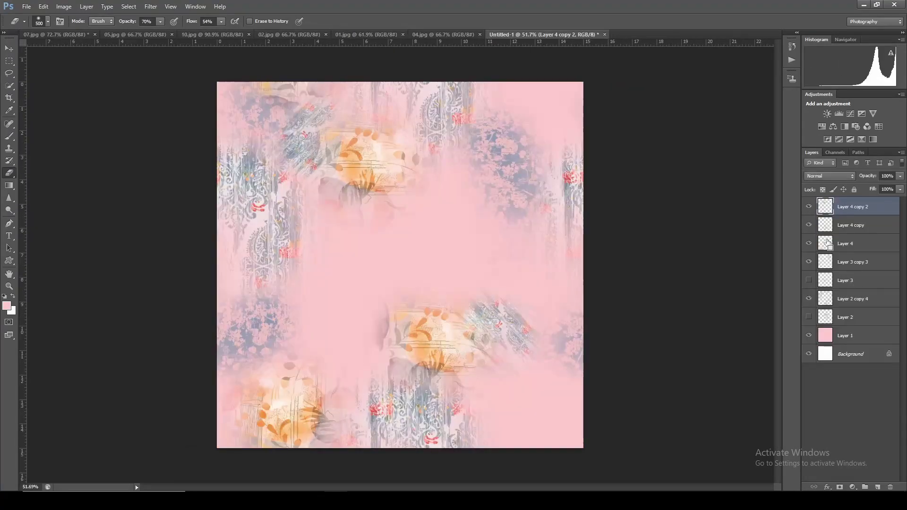
key(ctrl+v)
key(ctrl+t)
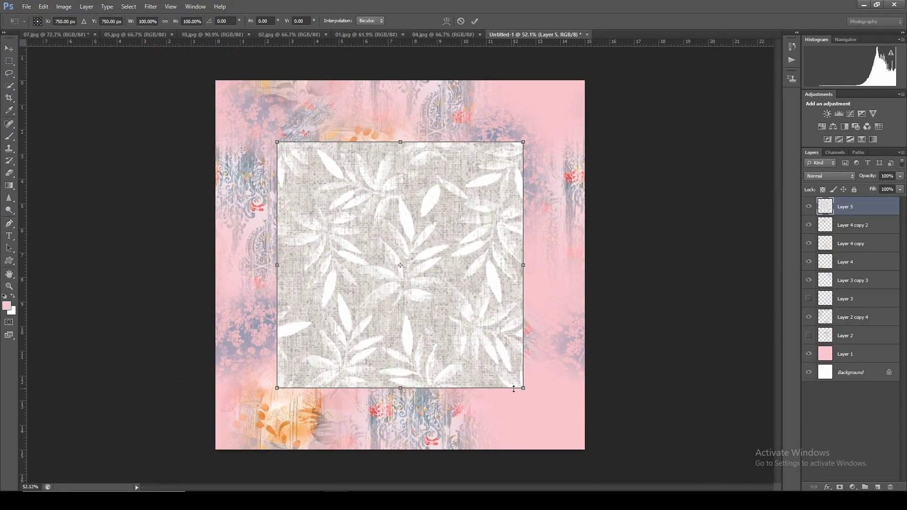
key(alt+space)
key(Escape)
key(Return)
Fill the leaf layer's mask black, paint it back softly at the centre, and apply the mask.
key(e)
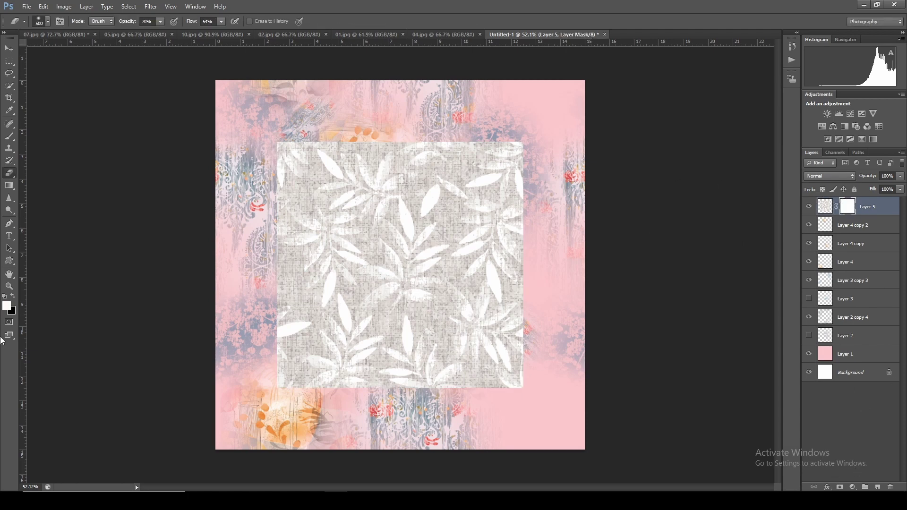
key(x)
key(alt+BackSpace)
key(x)
key(b)
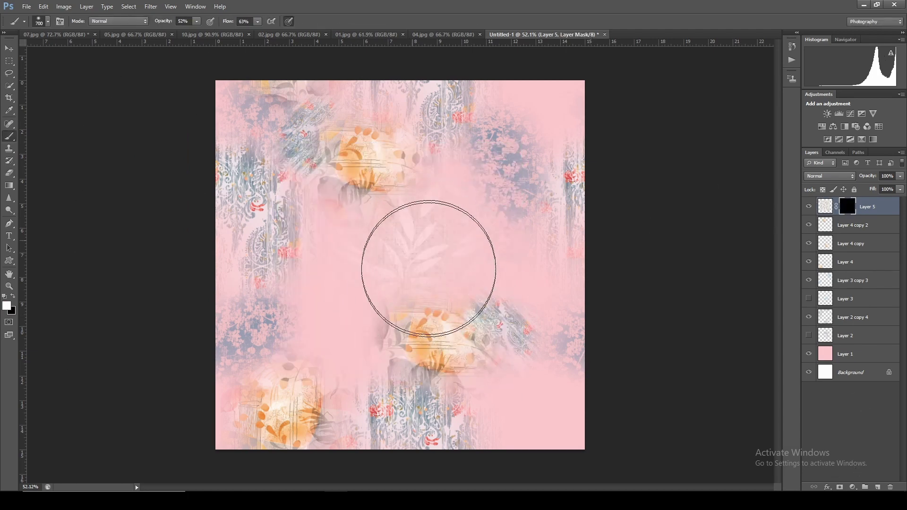
mouse_move(429, 268)
mouse_down()
mouse_move(381, 293)
mouse_move(446, 237)
mouse_move(481, 309)
mouse_up()
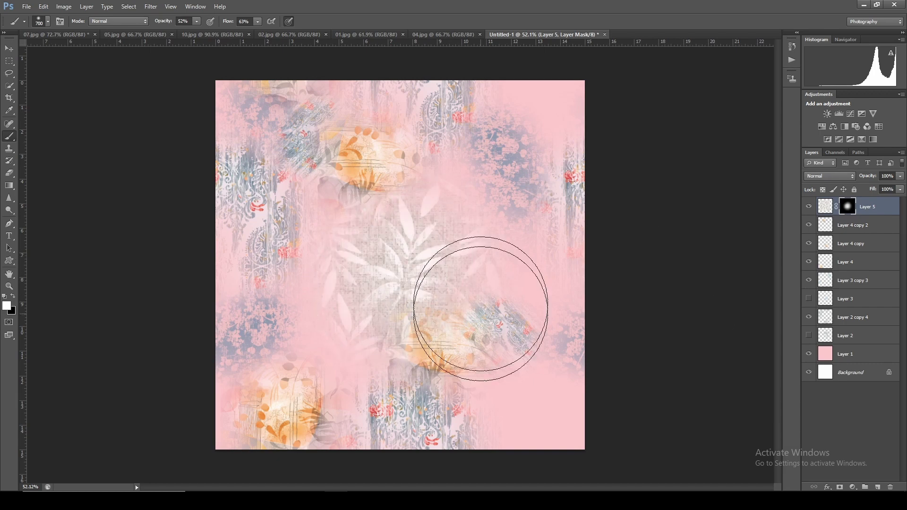
right_click(842, 215)
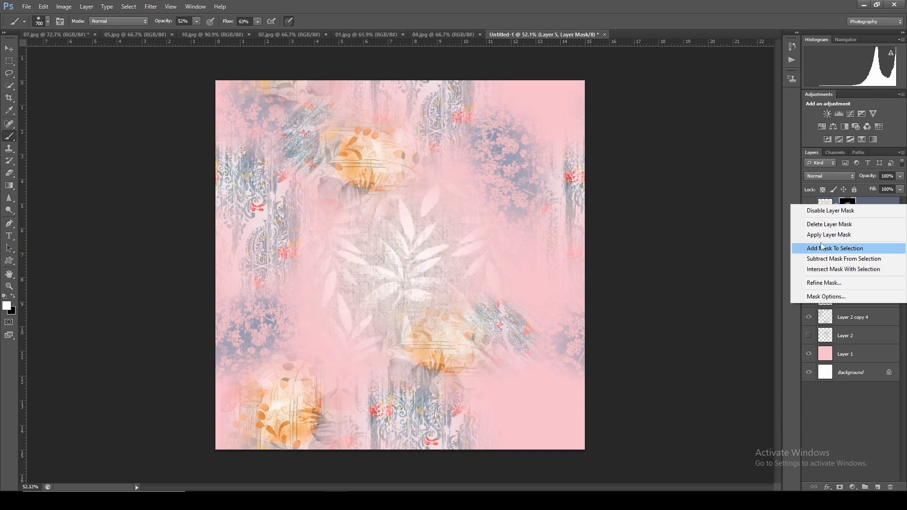
click(784, 234)
scroll(363, 294, down, 1)
scroll(363, 293, up, 1)
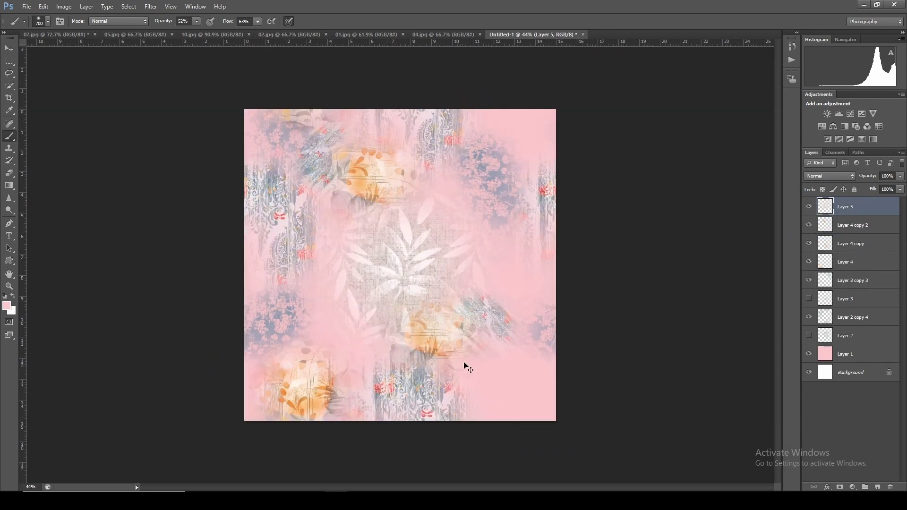
Wrap-offset the leaf layer and four successive duplicates to repeat the patch across the tile.
key(ctrl+alt+f)
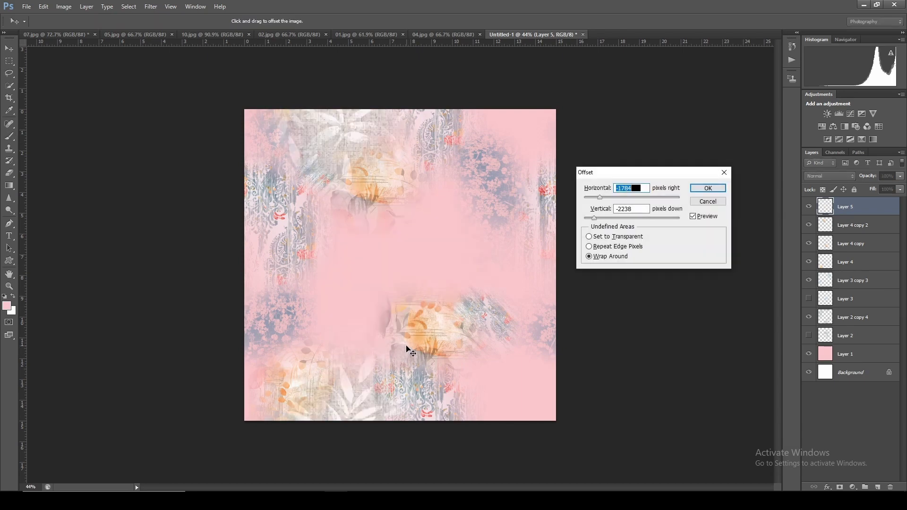
key(Return)
key(ctrl+j)
key(ctrl+alt+f)
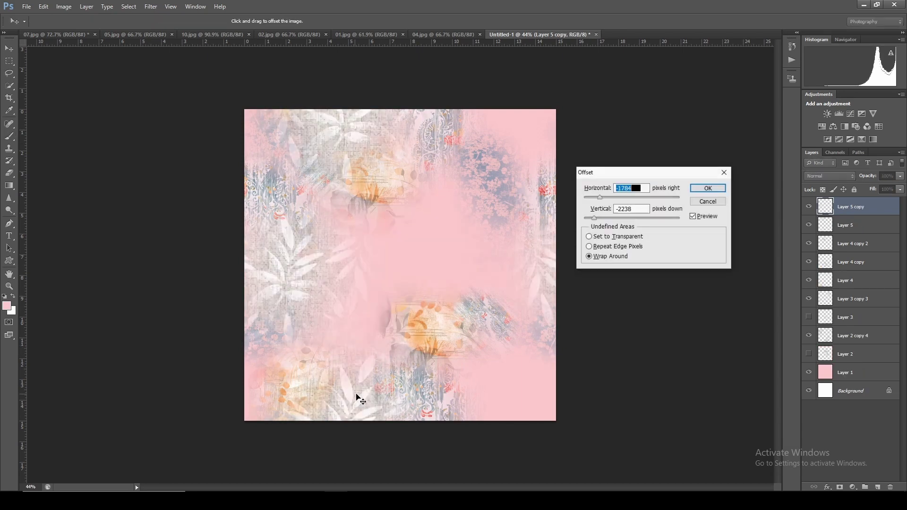
key(Return)
key(ctrl+j)
key(ctrl+alt+f)
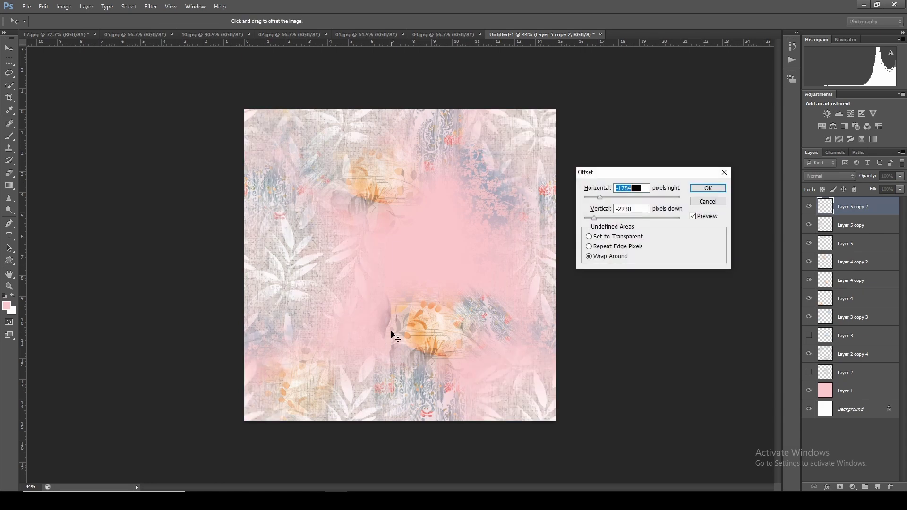
key(Return)
key(ctrl+j)
key(ctrl+alt+f)
key(Return)
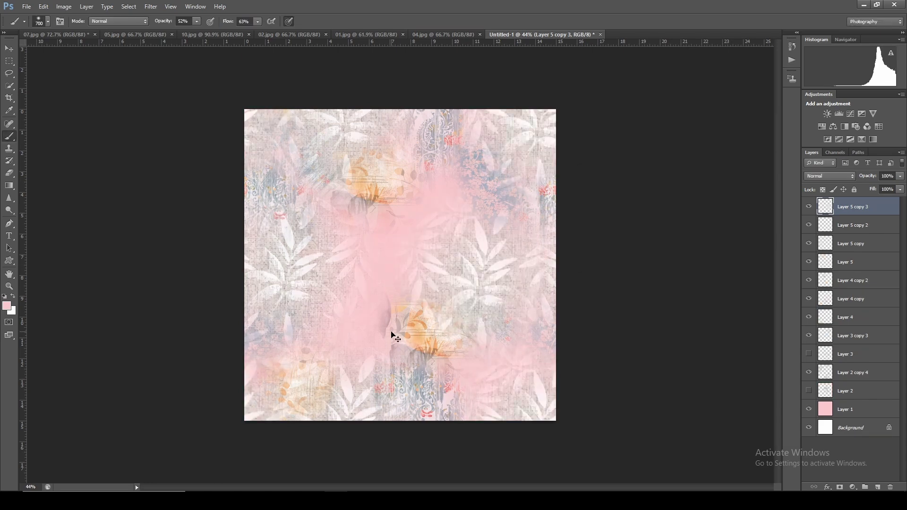
key(ctrl+j)
key(ctrl+alt+f)
key(Return)
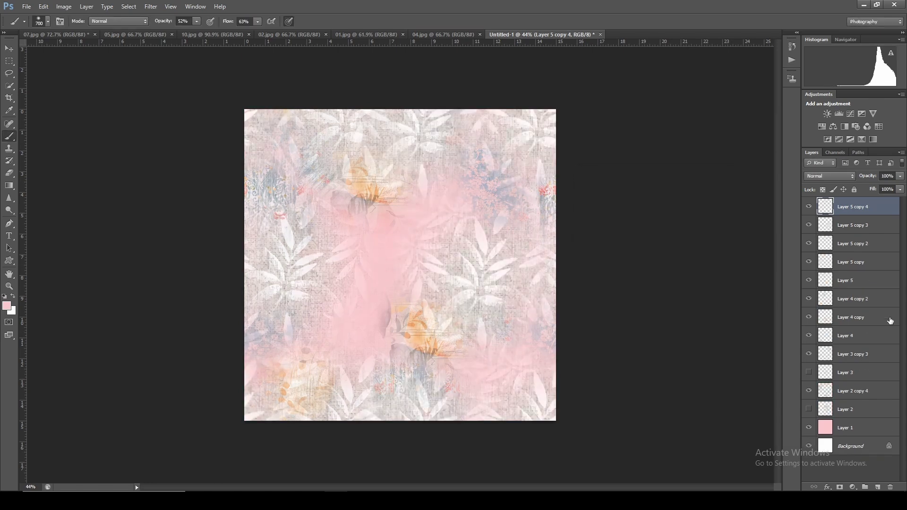
Merge all the leaf copies into one layer and move it just above Layer 1.
shift+click(852, 282)
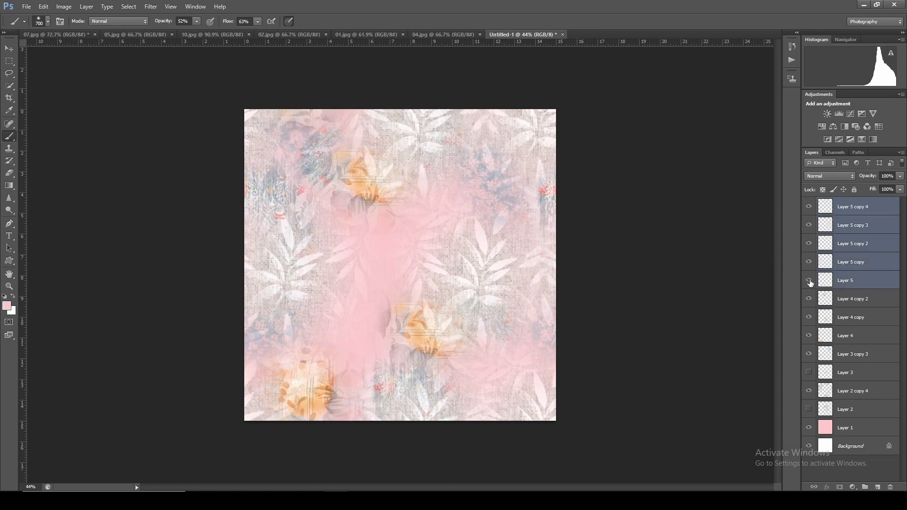
key(ctrl+e)
key(ctrl+bracketleft)
key(ctrl+bracketleft)
key(ctrl+bracketleft)
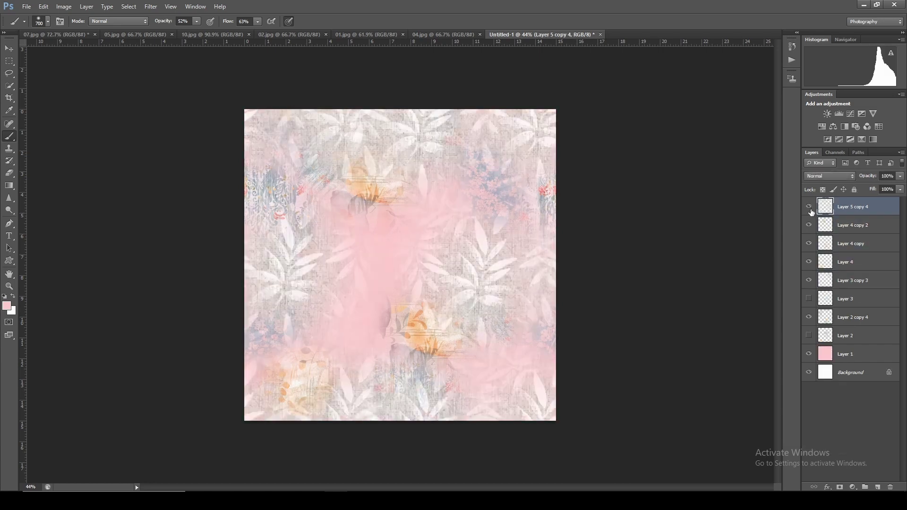
key(ctrl+bracketleft)
key(ctrl+bracketleft)
key(ctrl+bracketleft)
key(ctrl+bracketleft)
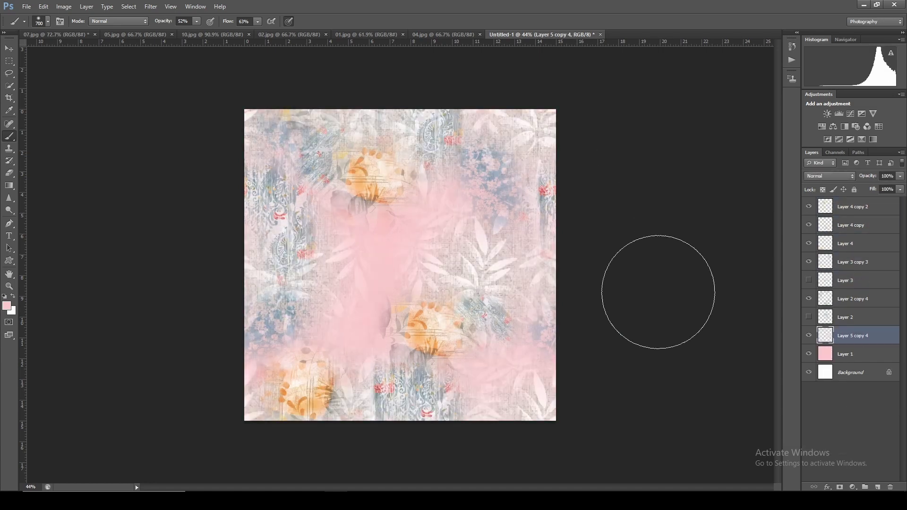
Set the merged leaf layer to Multiply at 50% opacity, keeping fill at 100%.
click(827, 181)
click(825, 178)
key(Down)
key(Down)
key(Down)
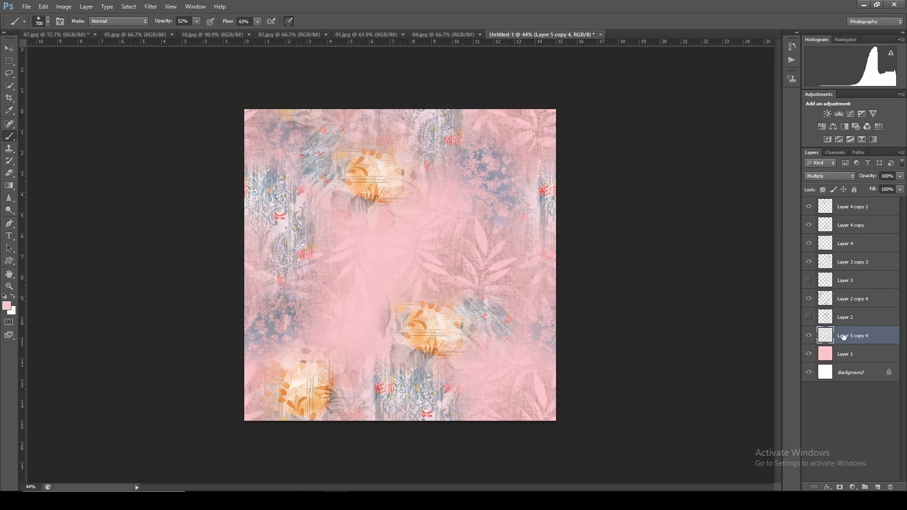
text(5)
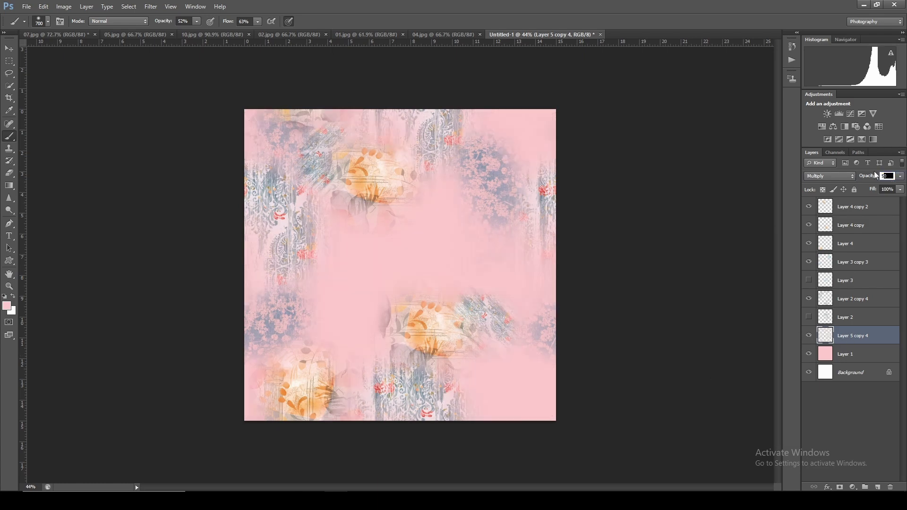
text(0)
key(Tab)
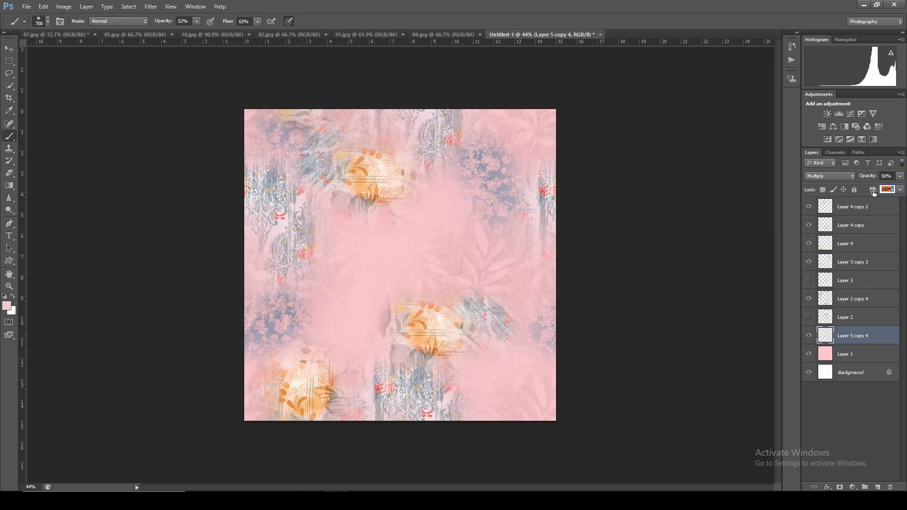
text(50)
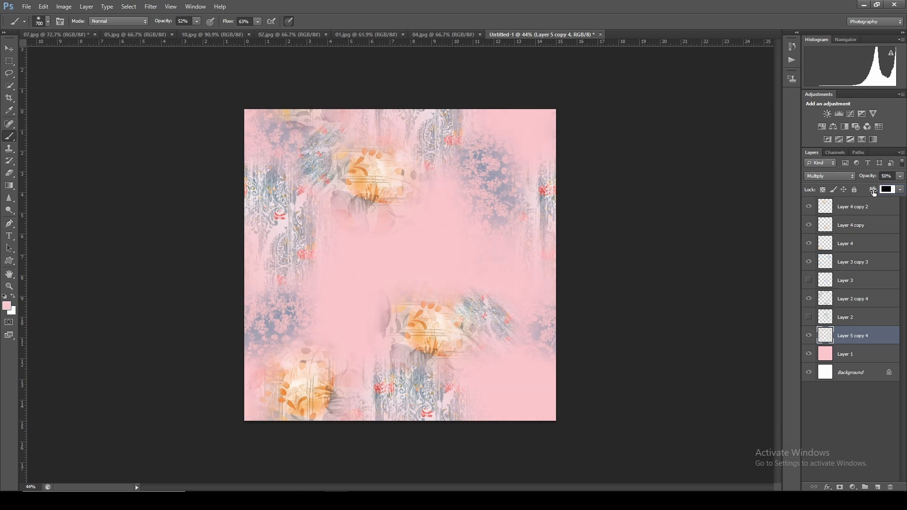
text(100)
key(Return)
Look through the 05.jpg and 10.jpg pattern documents, then return to Untitled-1.
scroll(501, 310, down, 2)
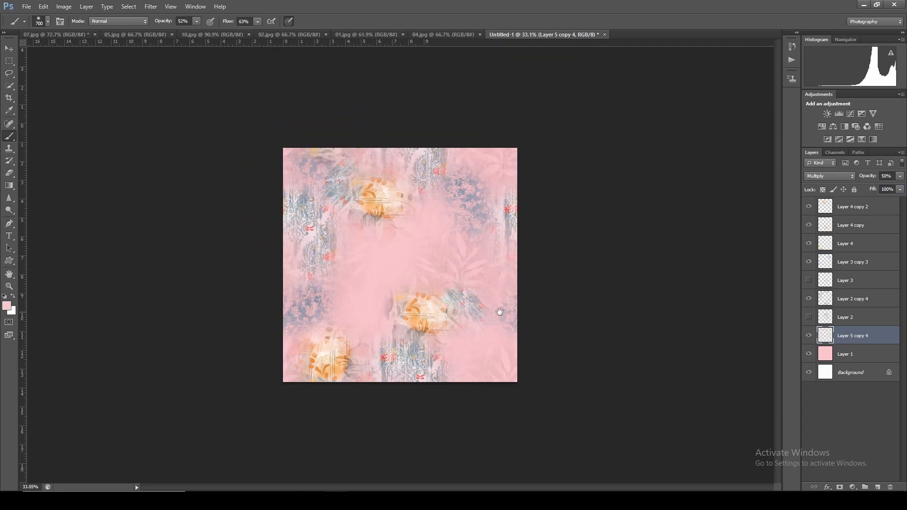
click(112, 36)
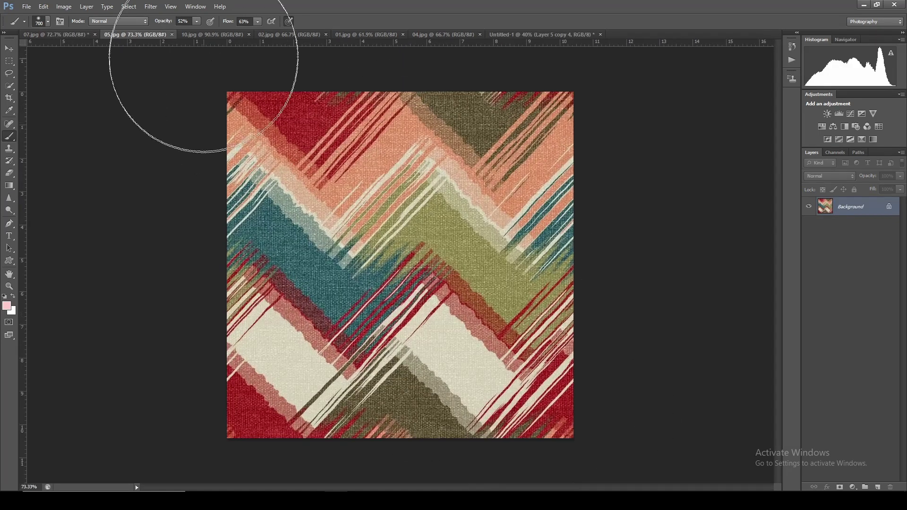
click(212, 34)
key(ctrl+plus)
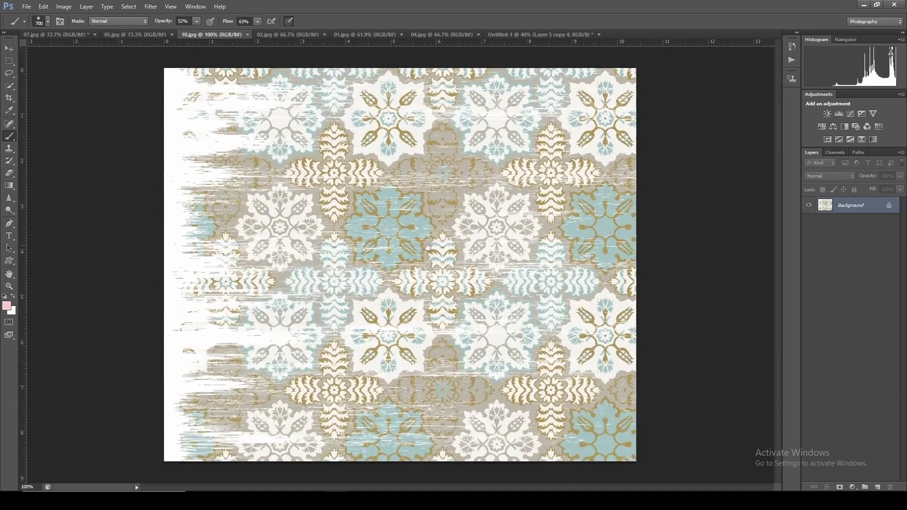
key(ctrl+Tab)
key(ctrl+Tab)
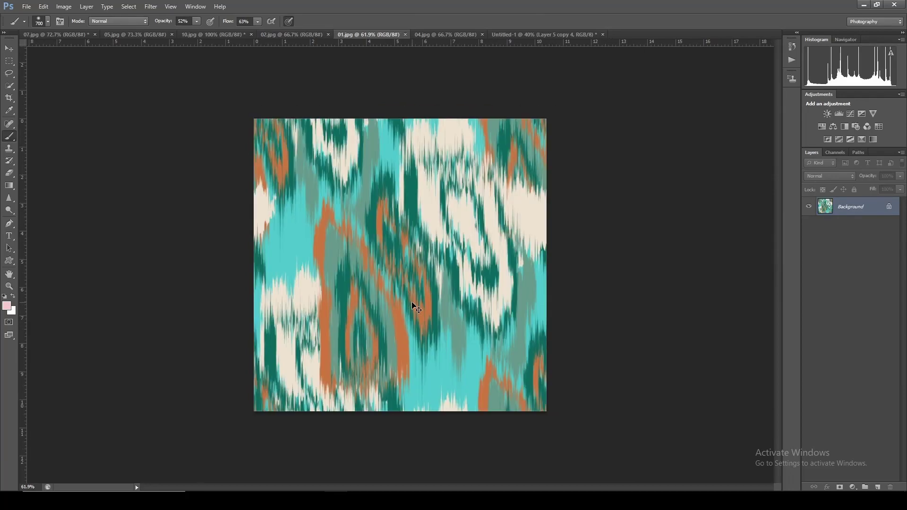
key(ctrl+Tab)
key(ctrl+Tab)
key(ctrl+Tab)
key(ctrl+Tab)
key(ctrl+Tab)
key(ctrl+Tab)
key(ctrl+Tab)
key(ctrl+Tab)
key(alt+bracketright)
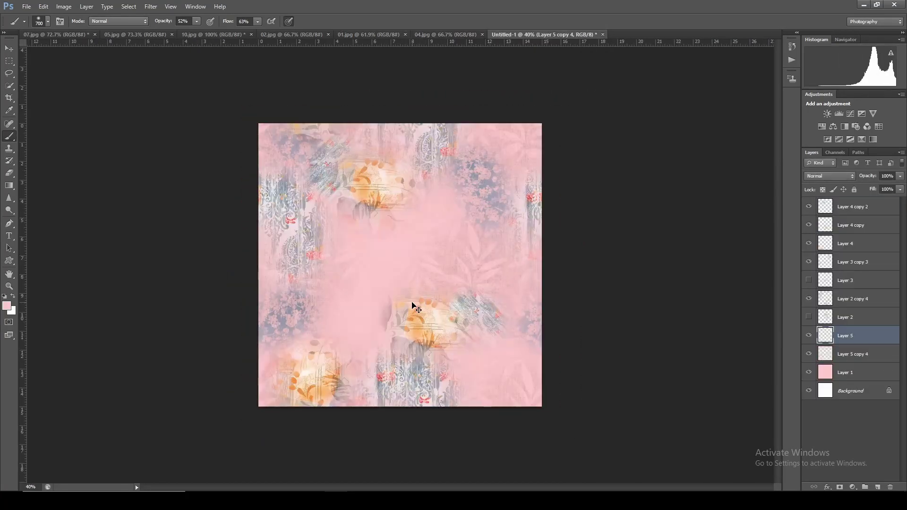
Bring floral Layer 5 to the top and erase its hard edges softly into the pink.
scroll(416, 309, up, 2)
scroll(415, 312, down, 2)
key(ctrl+bracketright)
key(ctrl+bracketright)
key(ctrl+bracketright)
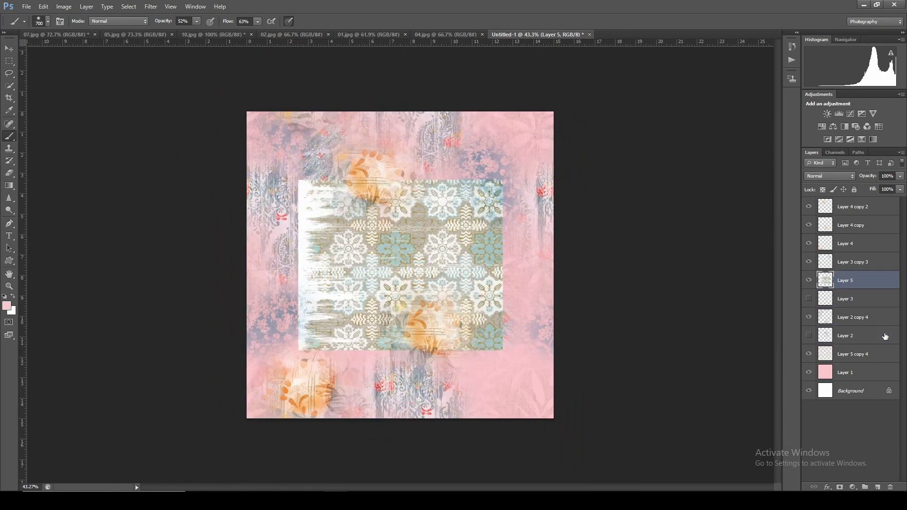
key(ctrl+bracketright)
key(ctrl+bracketright)
key(ctrl+bracketright)
scroll(471, 339, up, 1)
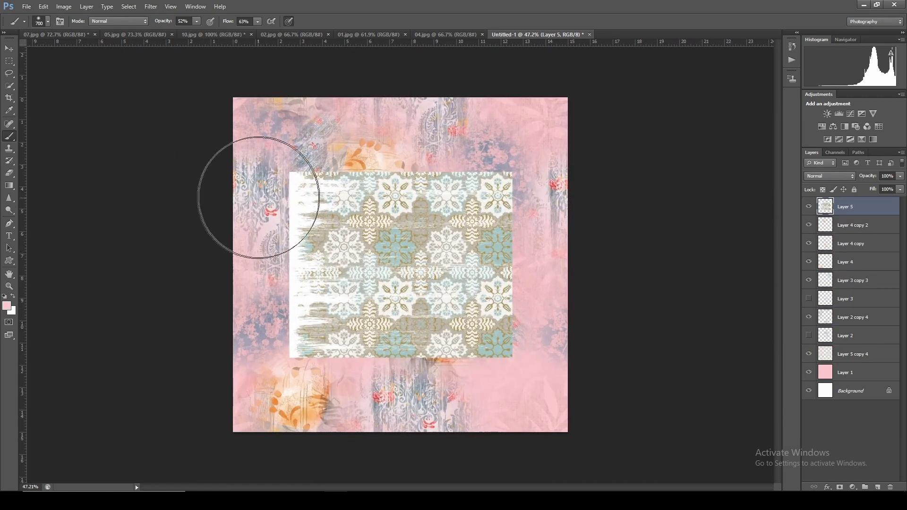
key(e)
mouse_move(233, 225)
mouse_down()
mouse_move(273, 239)
mouse_move(320, 137)
mouse_move(533, 202)
mouse_move(474, 174)
mouse_move(537, 283)
mouse_move(539, 230)
mouse_up()
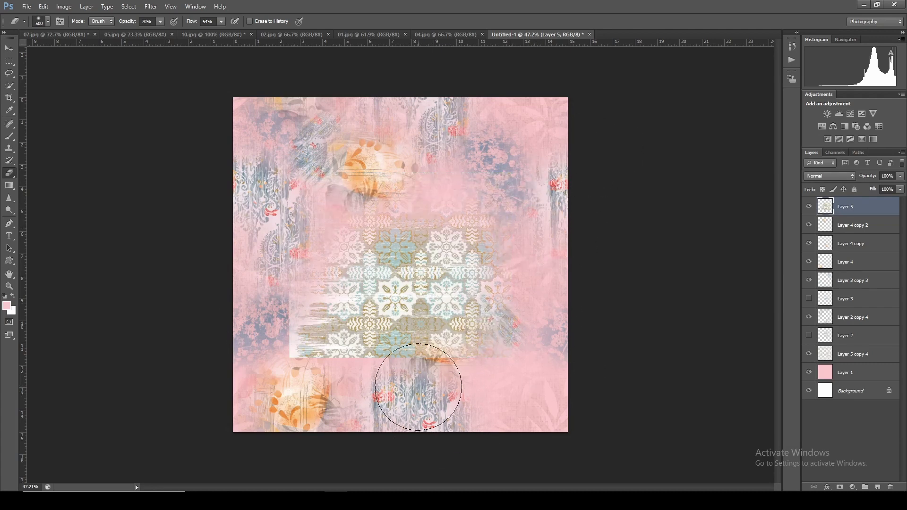
mouse_move(482, 387)
mouse_down()
mouse_move(274, 354)
mouse_move(269, 344)
mouse_move(317, 359)
mouse_up()
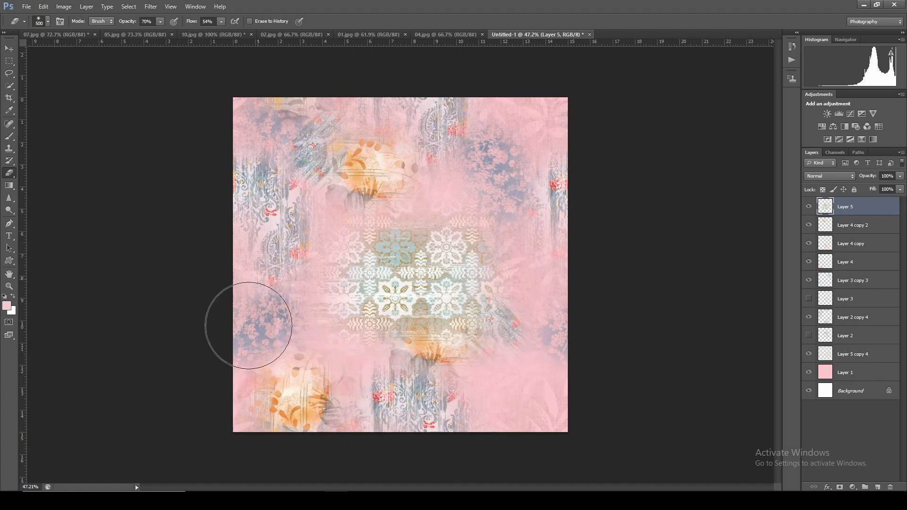
key(ctrl+t)
Shrink the floral layer from its corner and check its Hue/Saturation settings.
drag(512, 357, 496, 344)
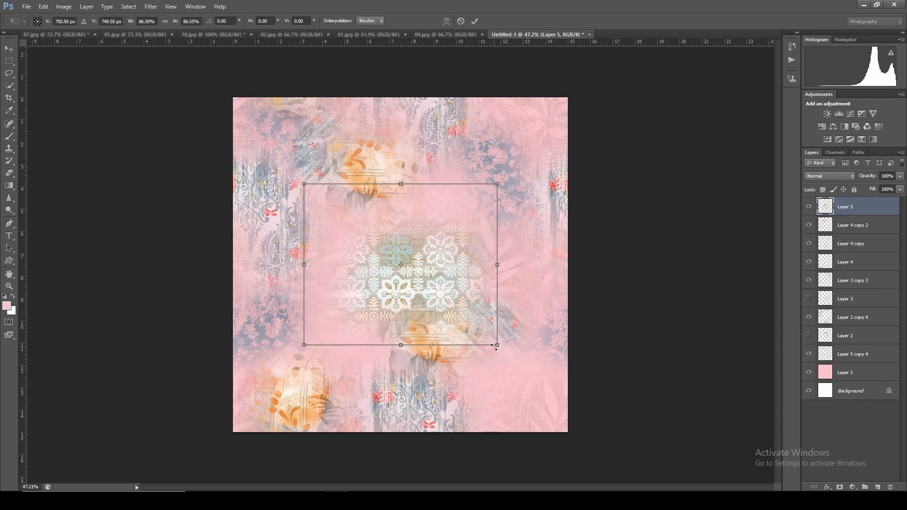
key(Return)
key(ctrl+u)
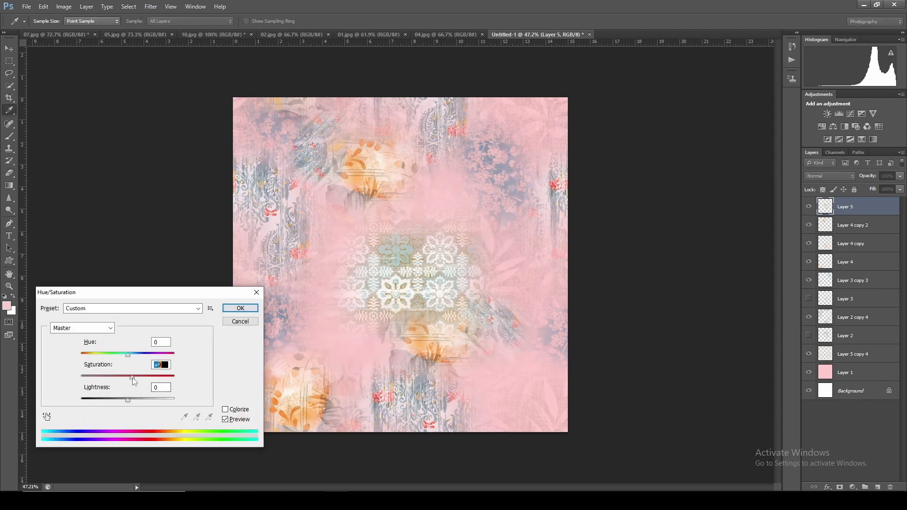
key(Escape)
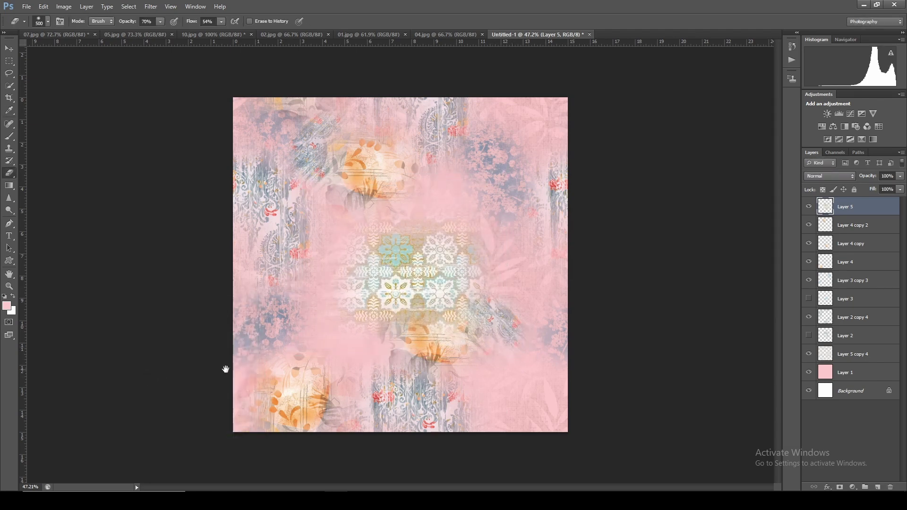
key(ctrl+u)
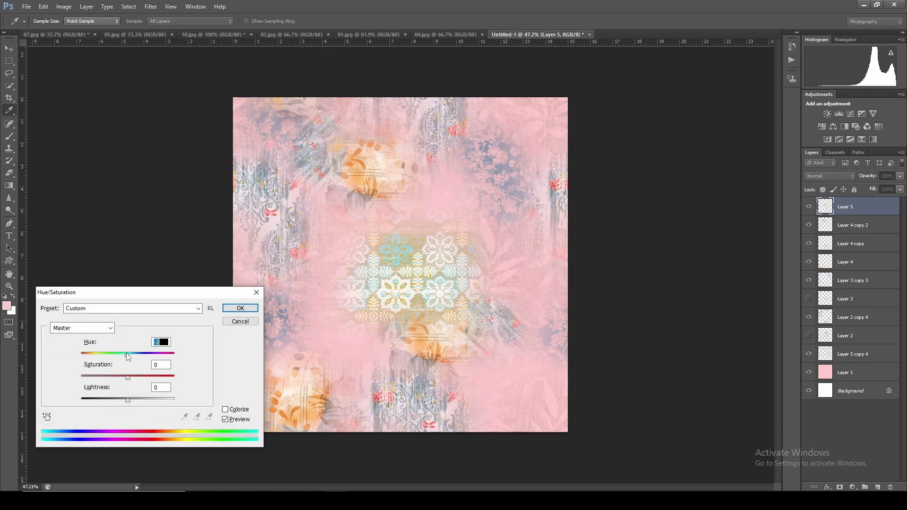
key(Escape)
Make a duplicate copy of Layer 5.
key(e)
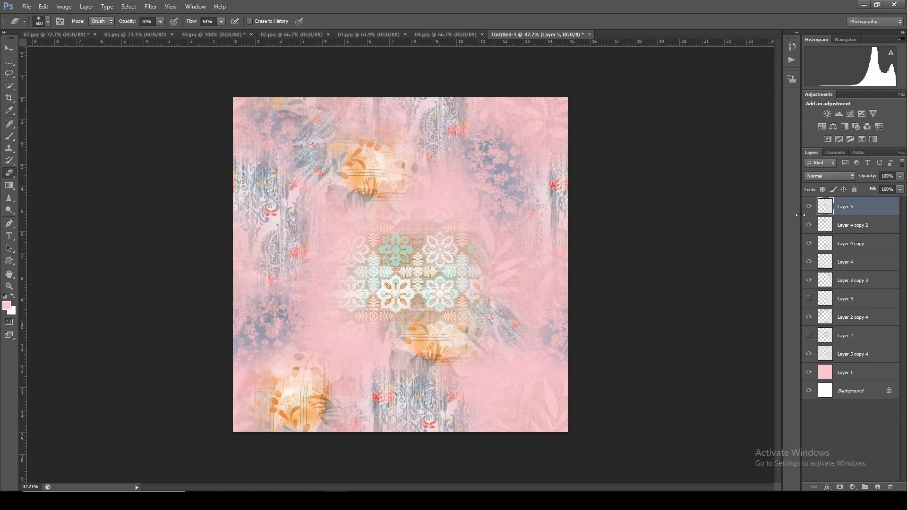
scroll(747, 257, up, 1)
key(ctrl+j)
Rotate the Layer 5 copy 90° counter-clockwise and apply a wrap-around offset.
key(ctrl+t)
right_click(413, 291)
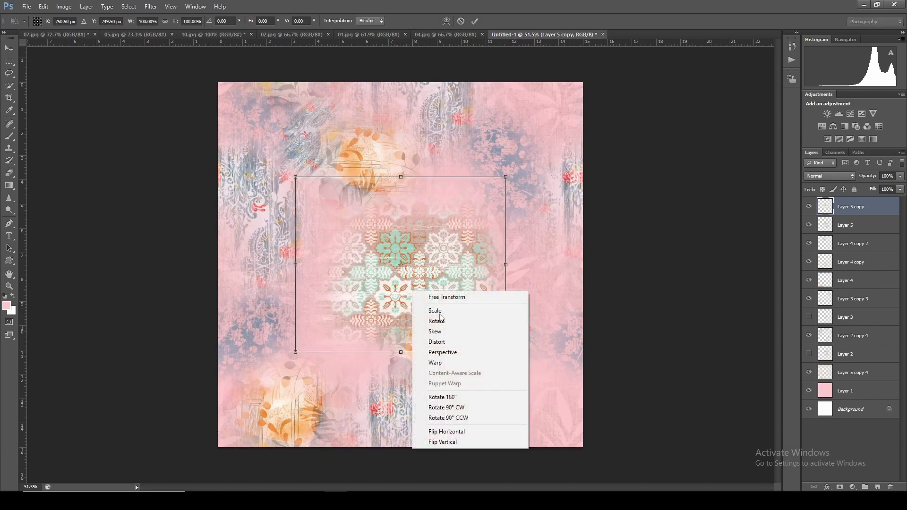
click(463, 418)
key(Return)
key(ctrl+alt+f)
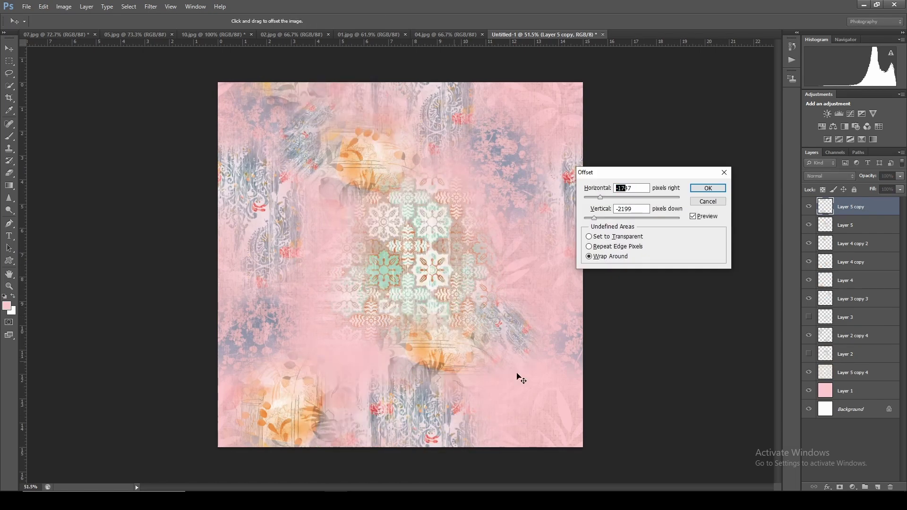
key(Return)
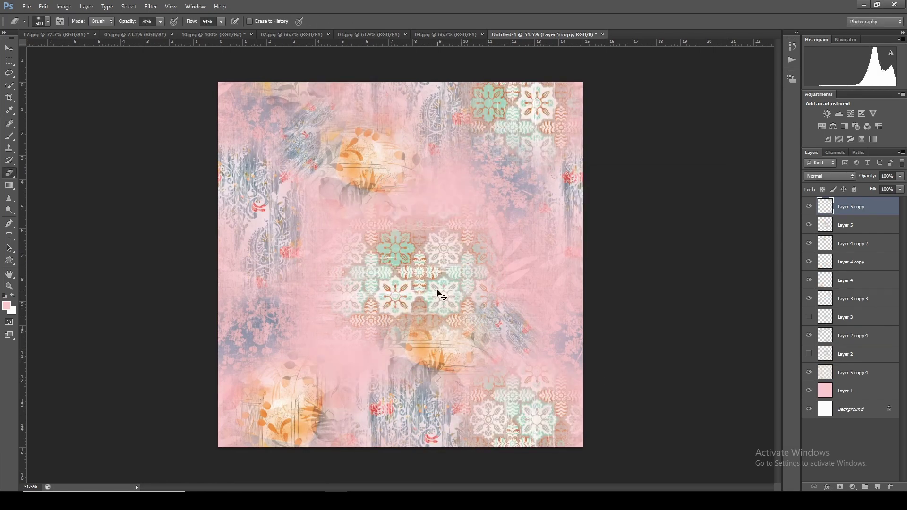
Rotate Layer 5 90° clockwise and flip it vertically.
key(alt+bracketleft)
key(ctrl+t)
right_click(435, 285)
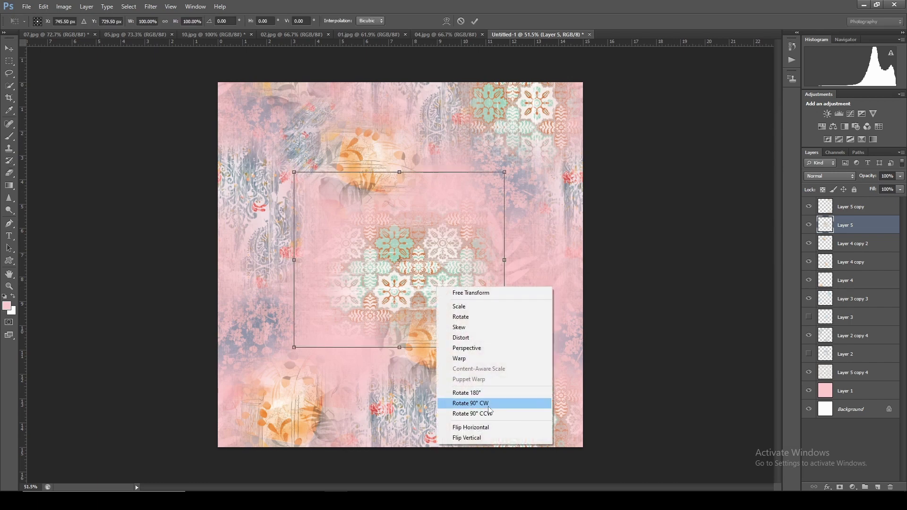
click(488, 405)
key(Return)
key(ctrl+t)
right_click(382, 309)
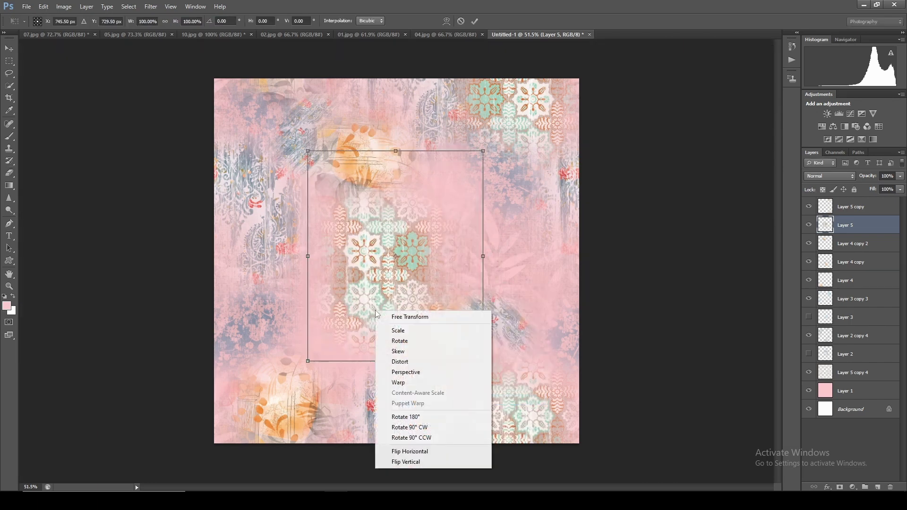
click(408, 461)
key(Return)
Wrap-offset Layer 5's motif so it repeats below-left of the tile centre.
key(ctrl+alt+f)
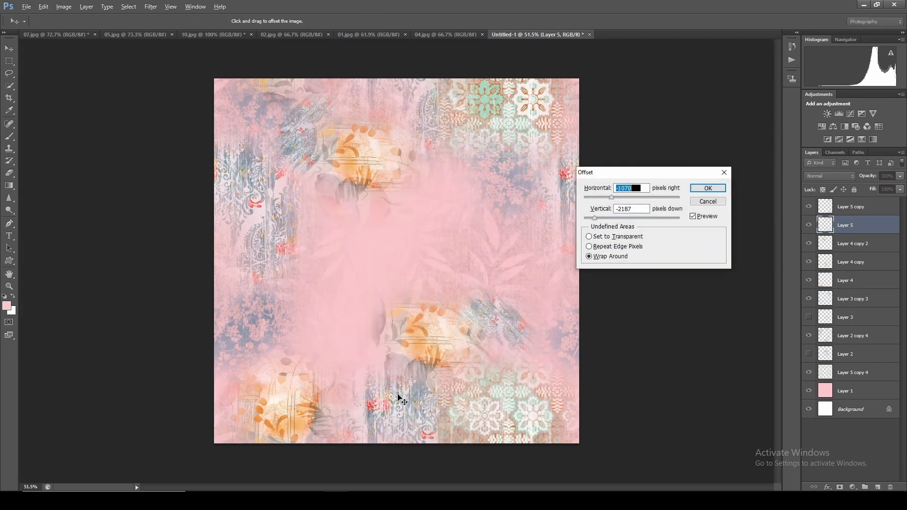
mouse_move(398, 394)
mouse_down()
mouse_move(290, 385)
mouse_move(377, 348)
mouse_move(358, 304)
mouse_move(373, 285)
mouse_move(360, 311)
mouse_move(381, 308)
mouse_up()
key(Return)
key(e)
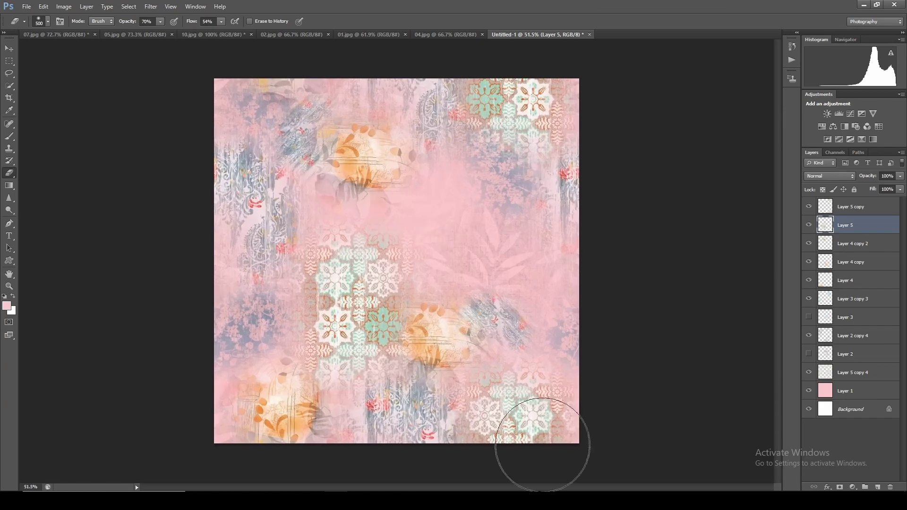
Merge Layer 5 down, then review the pattern layers, toggling Layer 4 copy 2's visibility to compare.
key(Delete)
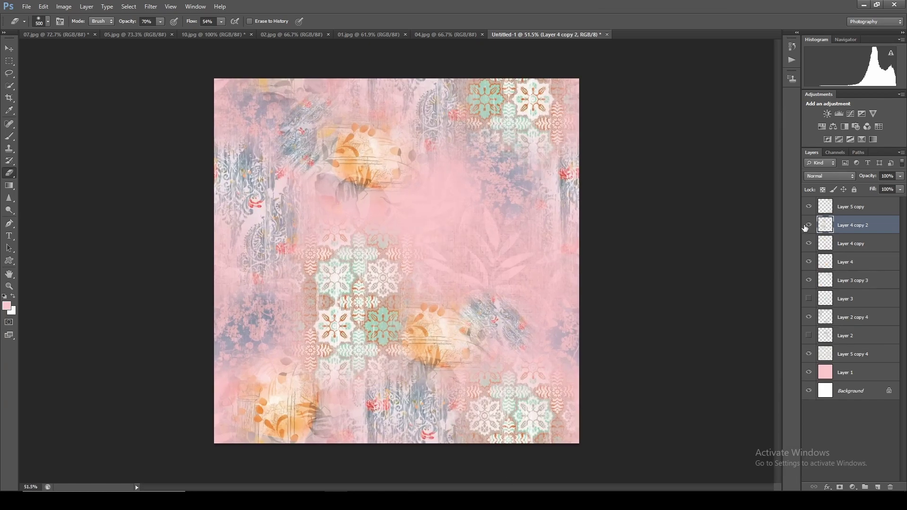
click(811, 225)
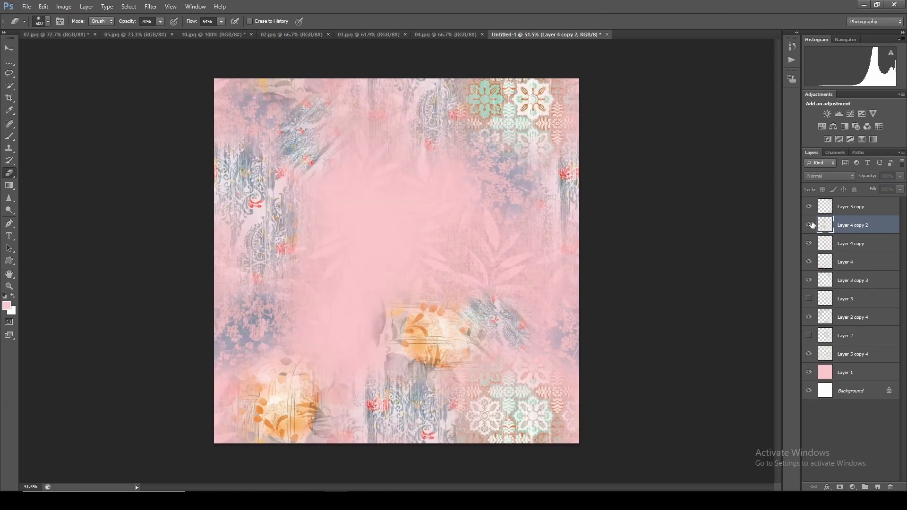
click(846, 373)
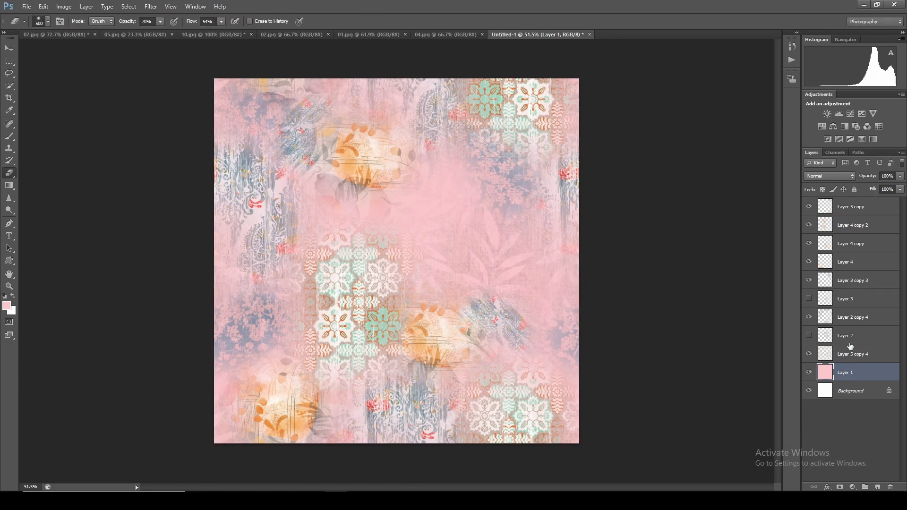
click(850, 352)
shift+click(850, 208)
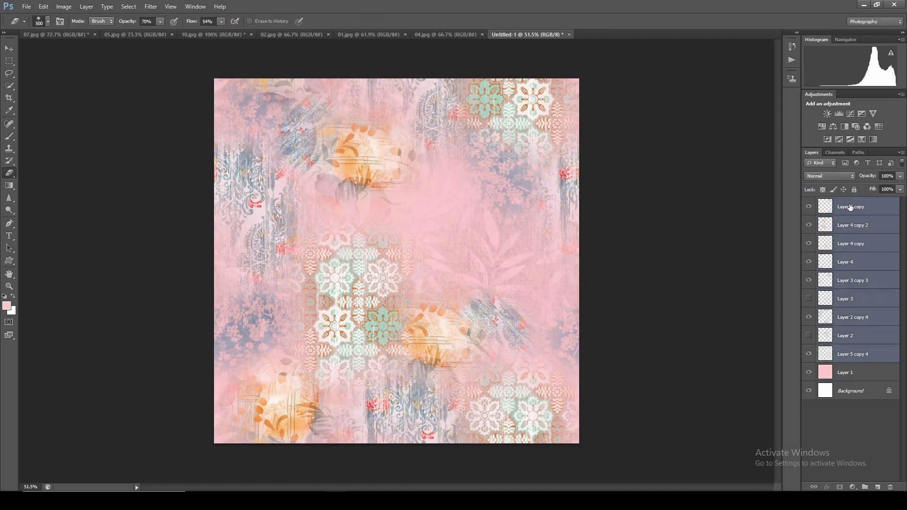
click(848, 207)
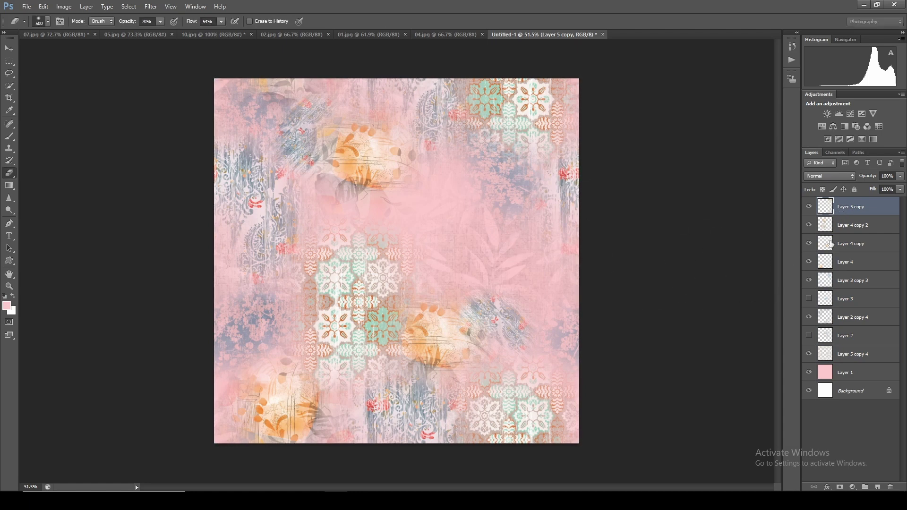
click(844, 226)
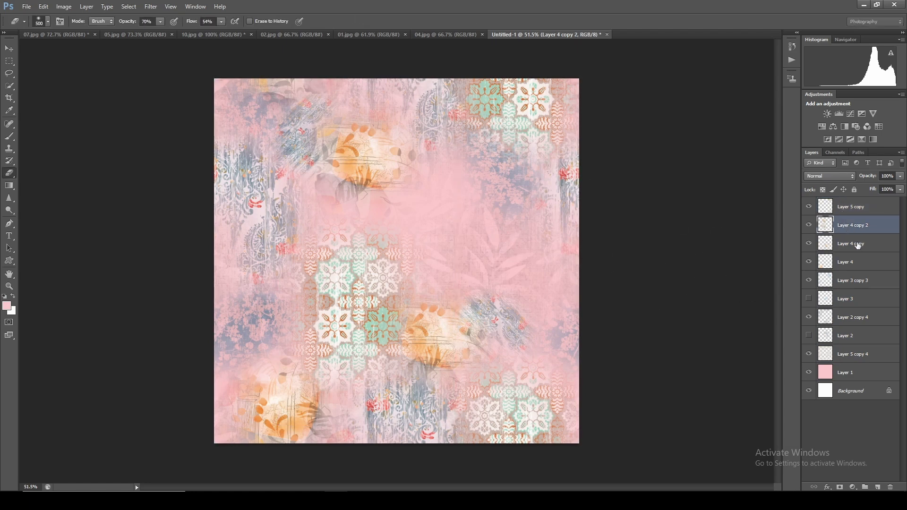
click(858, 244)
click(860, 272)
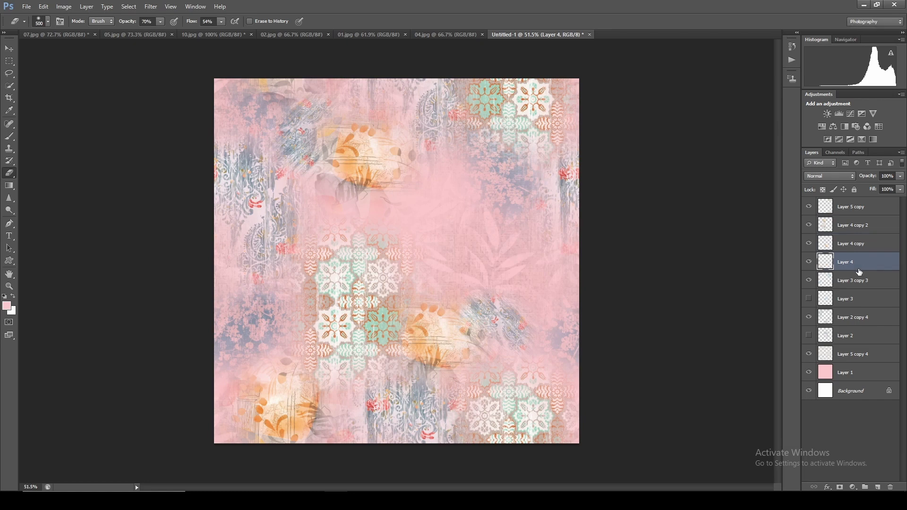
Check Layer 4 and Layer 3 copy 3 in Free Transform, leaving both unchanged.
key(ctrl+t)
key(Return)
key(e)
click(853, 288)
key(ctrl+t)
key(Return)
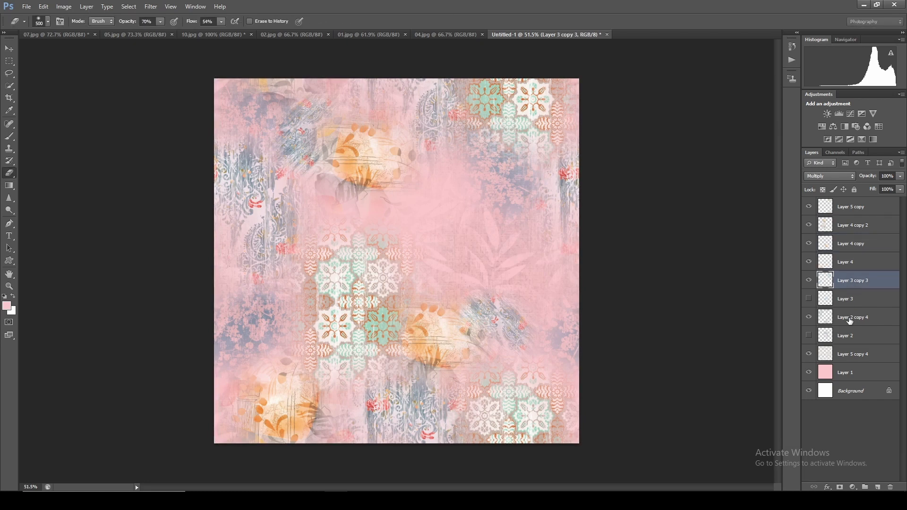
Trim Layer 2 copy 4's height so its top meets the tile's top edge.
click(850, 321)
key(ctrl+t)
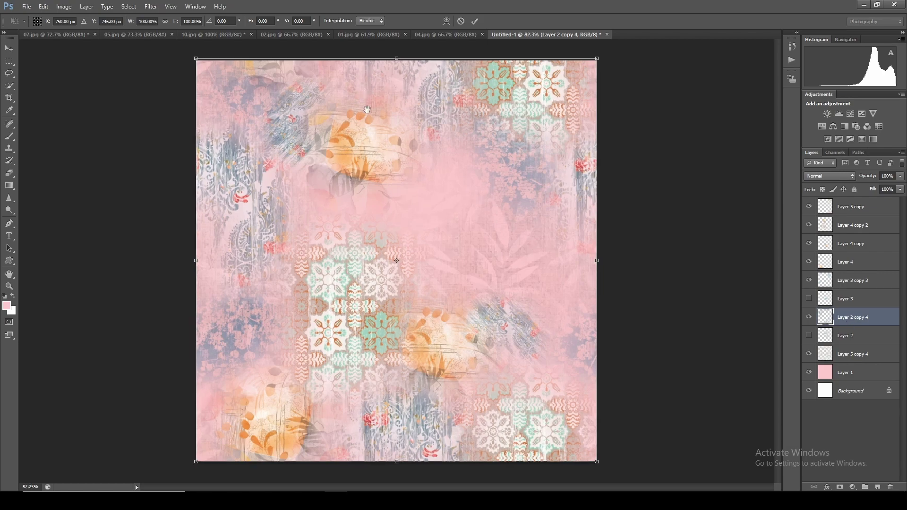
scroll(434, 121, up, 5)
drag(432, 166, 431, 166)
key(Return)
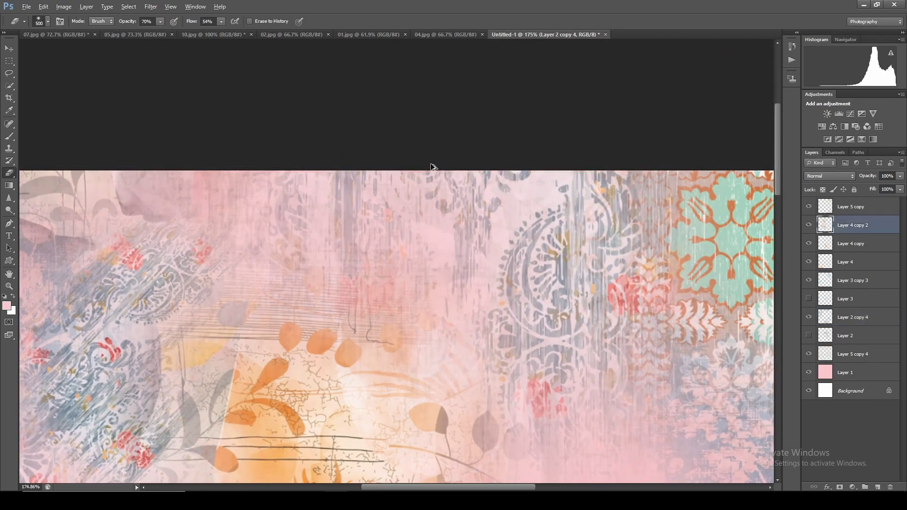
scroll(429, 163, down, 5)
key(e)
ctrl+click(441, 217)
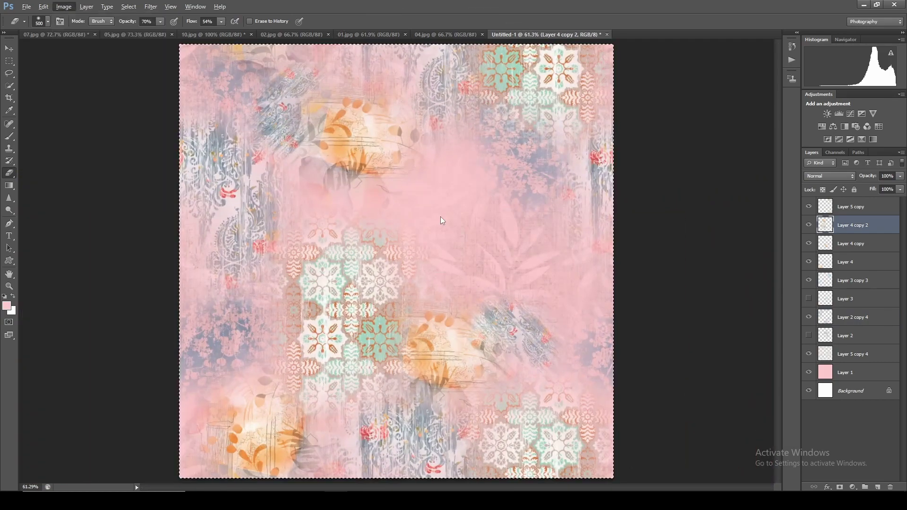
scroll(458, 250, down, 1)
Browse the open images and drag the brown marble 04.jpg into the pink pattern as a new layer.
key(ctrl+Tab)
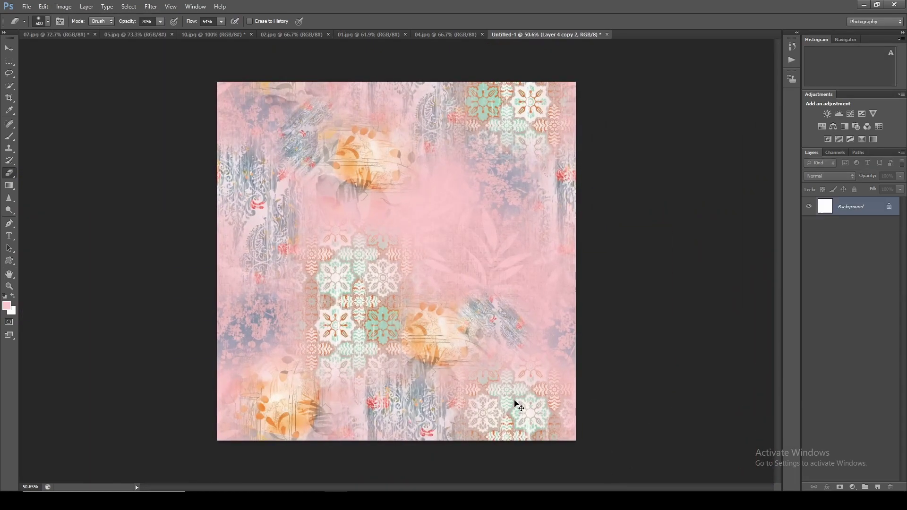
key(ctrl+Tab)
key(ctrl+Tab)
key(ctrl+Tab)
scroll(519, 406, down, 1)
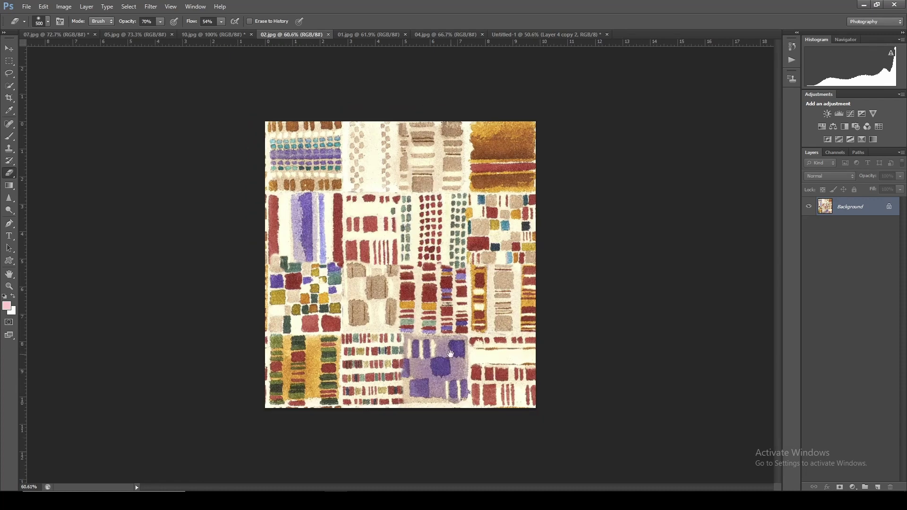
click(376, 36)
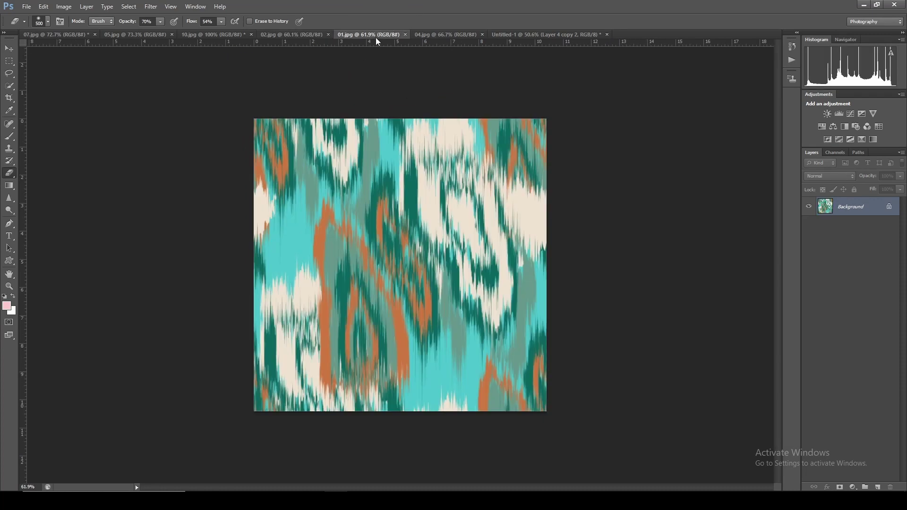
click(430, 35)
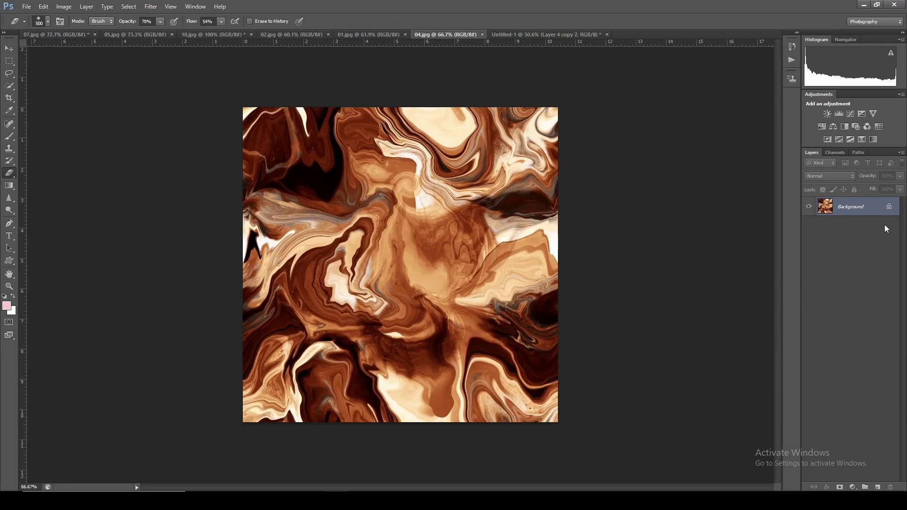
key(ctrl+Tab)
drag(447, 293, 444, 291)
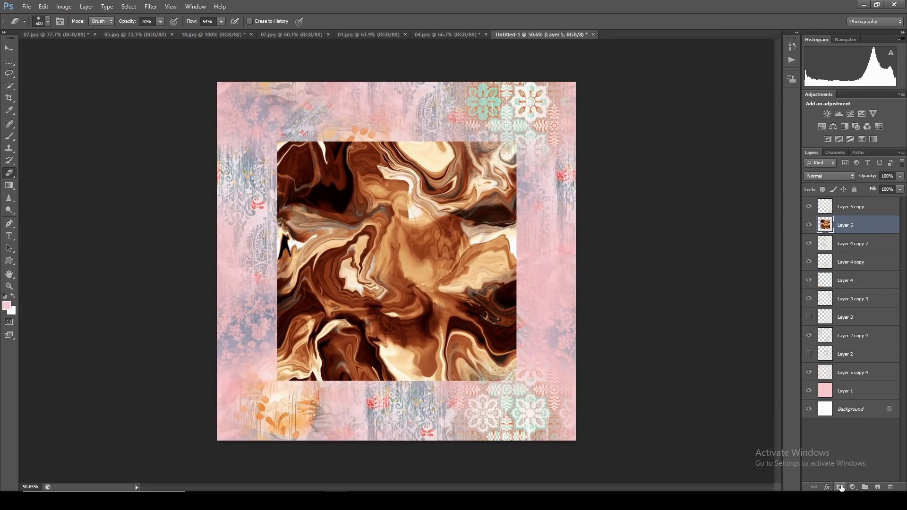
Hide the marble behind a black mask, paint a soft swirl back at the centre, and apply the mask.
key(ctrl+i)
key(x)
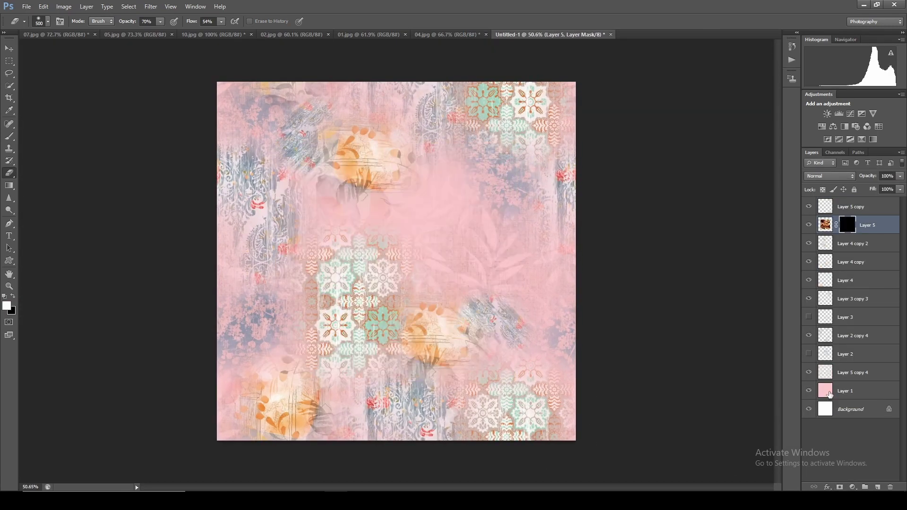
key(b)
drag(415, 231, 406, 264)
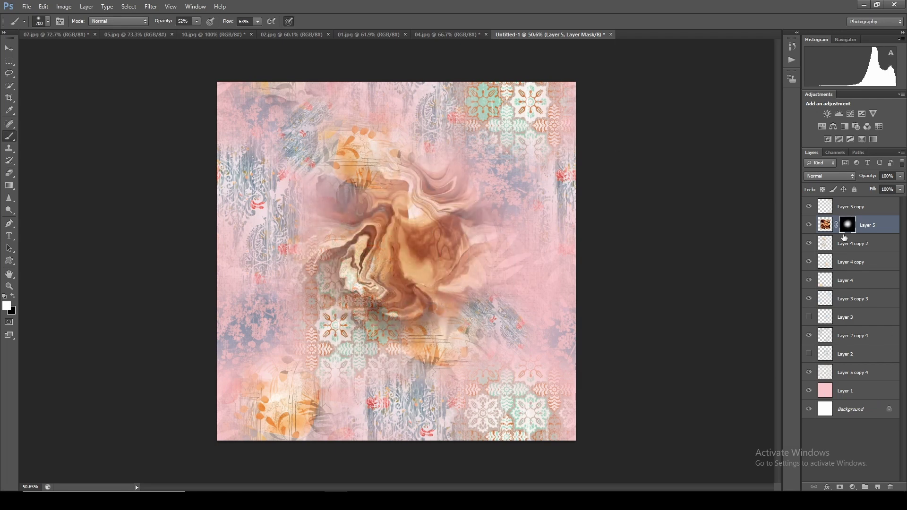
right_click(849, 229)
click(831, 265)
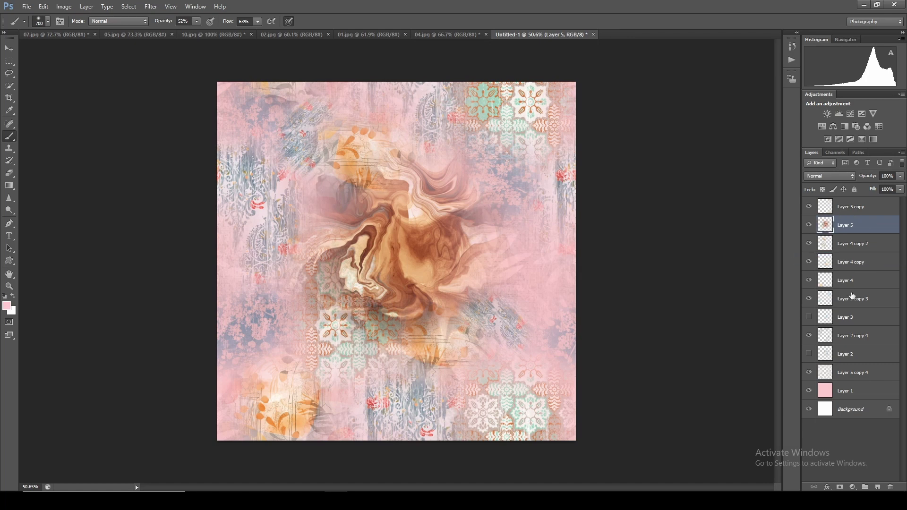
Restack the marble layer just below Layer 5 copy and bring up Hue/Saturation.
key(ctrl+bracketleft)
key(ctrl+bracketleft)
key(ctrl+bracketleft)
key(ctrl+bracketleft)
key(ctrl+bracketleft)
key(ctrl+bracketleft)
key(ctrl+bracketleft)
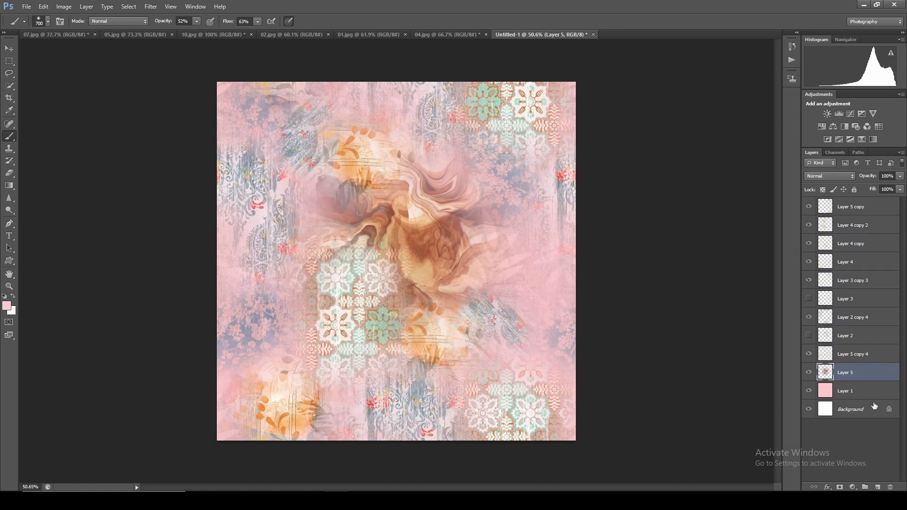
key(ctrl+bracketright)
key(ctrl+bracketright)
key(ctrl+bracketright)
key(ctrl+bracketright)
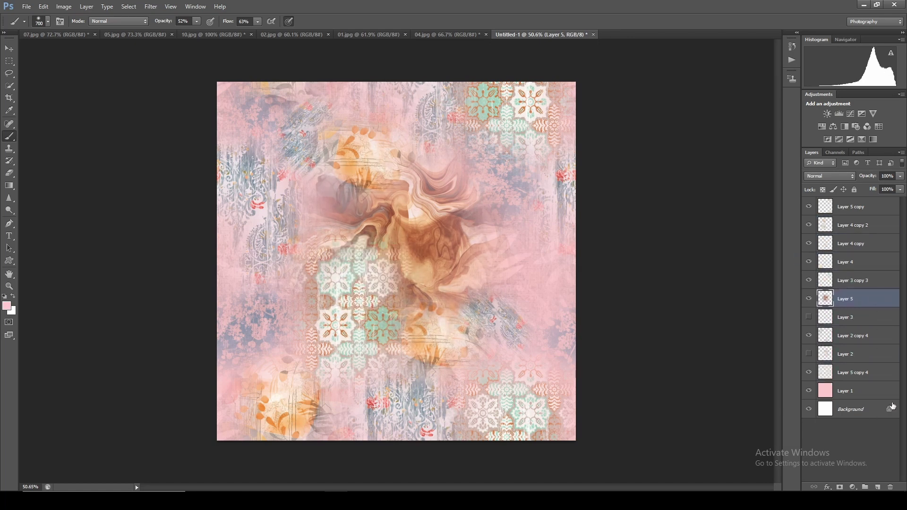
key(ctrl+bracketright)
key(ctrl+bracketright)
key(ctrl+bracketright)
key(ctrl+bracketright)
scroll(458, 298, down, 1)
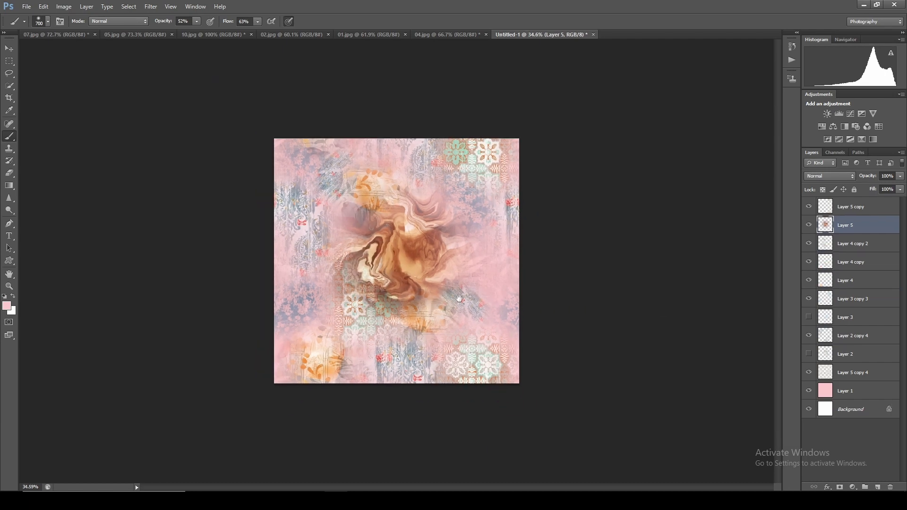
key(ctrl+u)
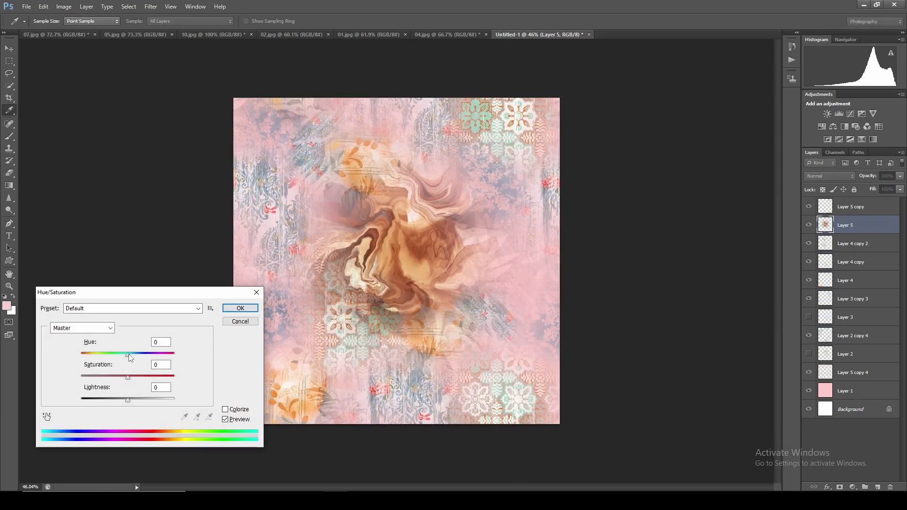
Raise the rose layer's saturation slightly and scale it down around the centre.
drag(125, 354, 130, 378)
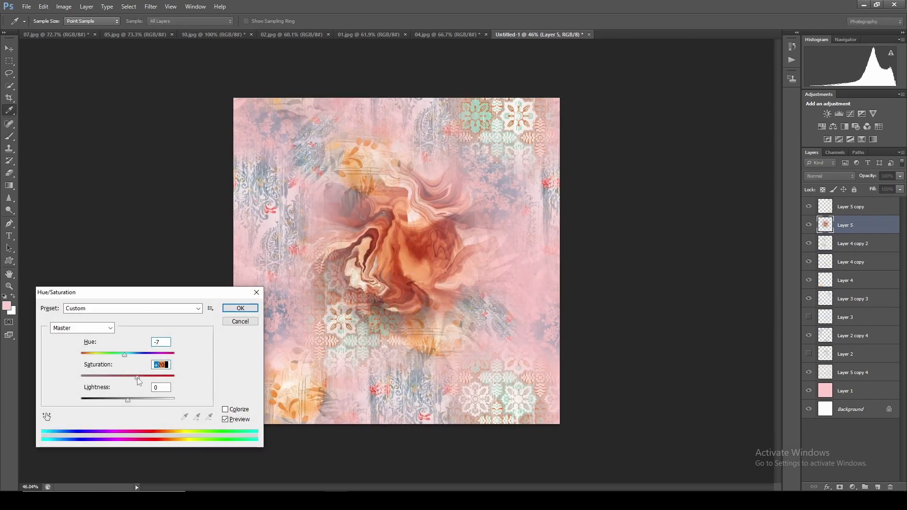
key(Return)
key(ctrl+t)
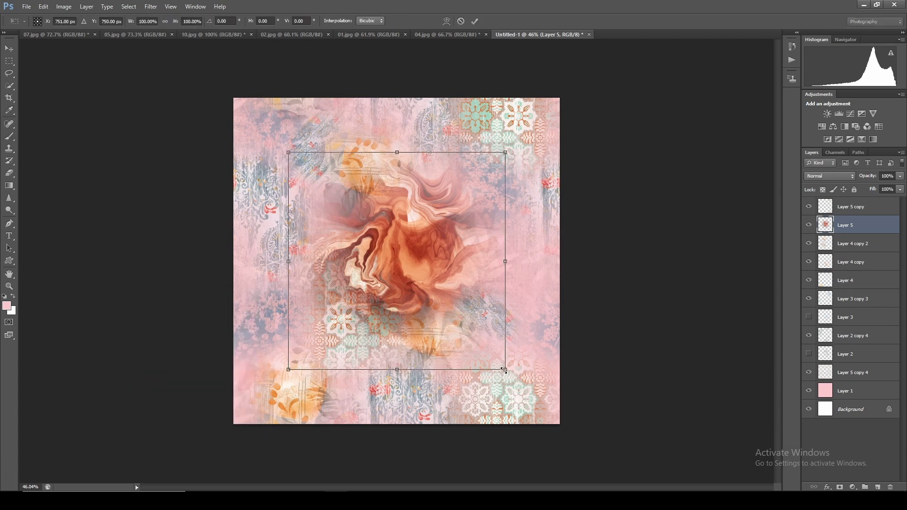
mouse_move(504, 370)
mouse_down()
mouse_move(482, 329)
mouse_move(470, 341)
mouse_up()
key(Return)
Begin a wrap-around offset shifting the rose up and to the right.
key(b)
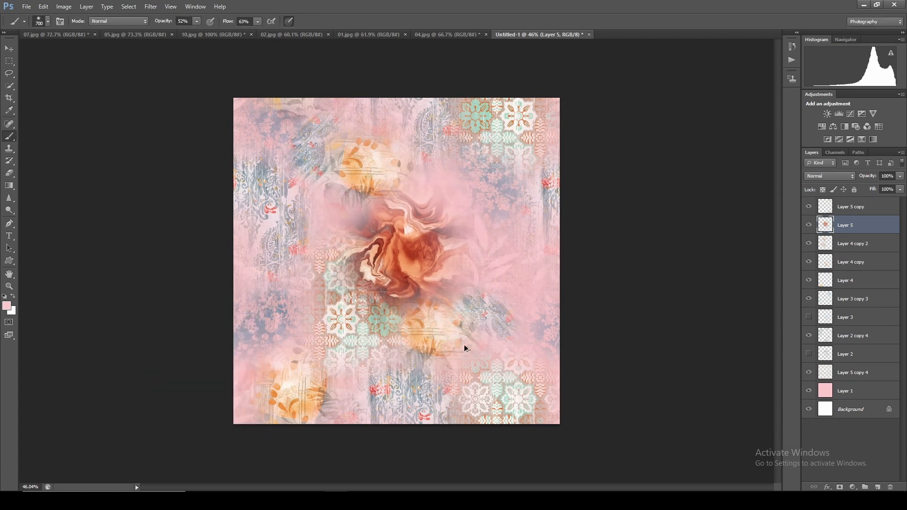
key(ctrl+alt+f)
drag(375, 310, 444, 181)
Apply the wrap-around offset shifting the rose upward, then shrink the rose further.
drag(440, 199, 438, 189)
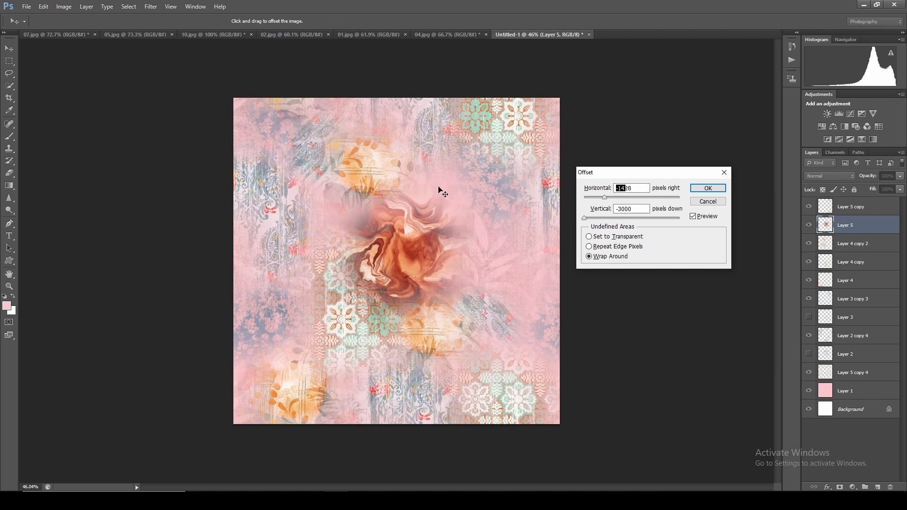
drag(449, 231, 450, 208)
key(Return)
key(ctrl+t)
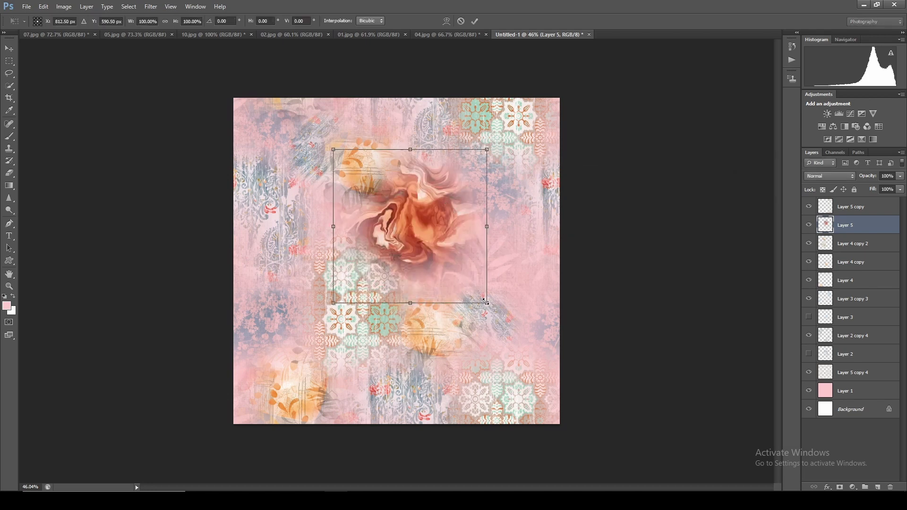
mouse_move(486, 301)
mouse_down()
mouse_move(475, 284)
mouse_move(274, 420)
mouse_move(279, 400)
mouse_up()
key(Return)
Duplicate the rose twice, offsetting copies into the corners and right edge, and merge them into Layer 5.
key(ctrl+j)
key(ctrl+alt+f)
key(Return)
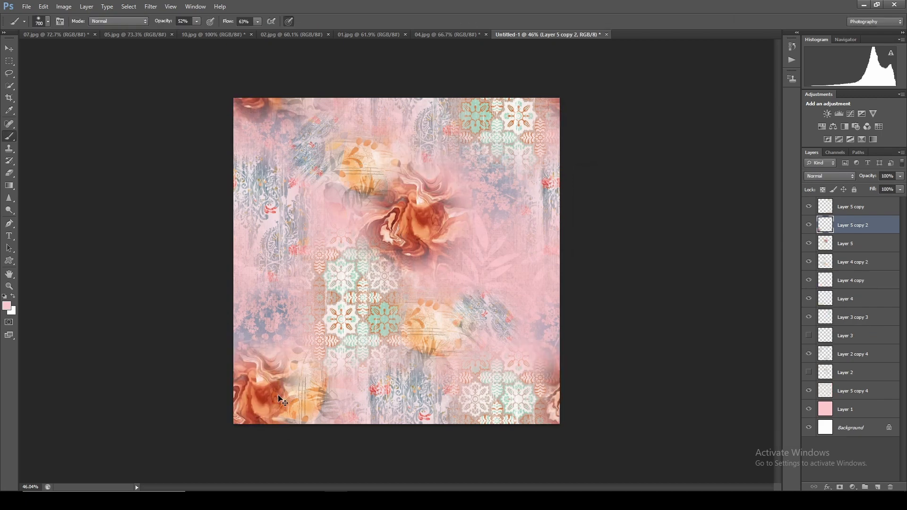
key(ctrl+j)
key(ctrl+alt+f)
drag(435, 313, 504, 272)
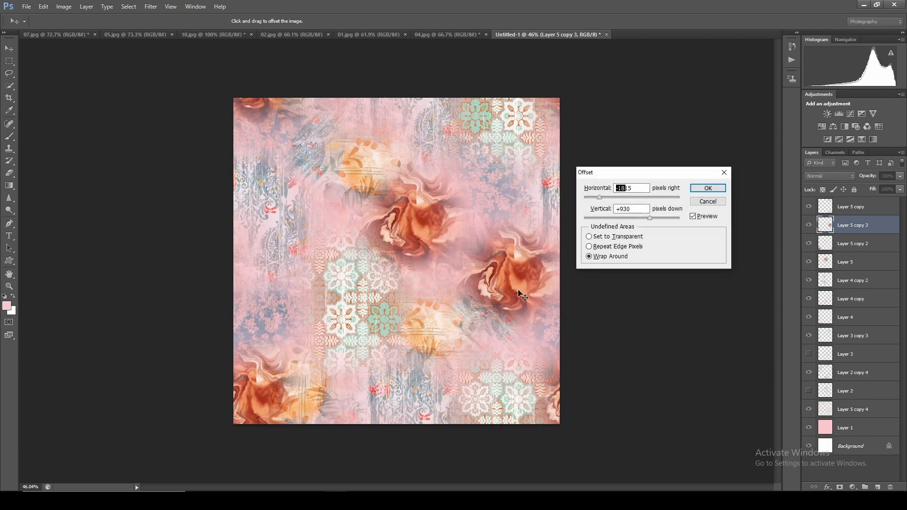
key(Return)
key(ctrl+e)
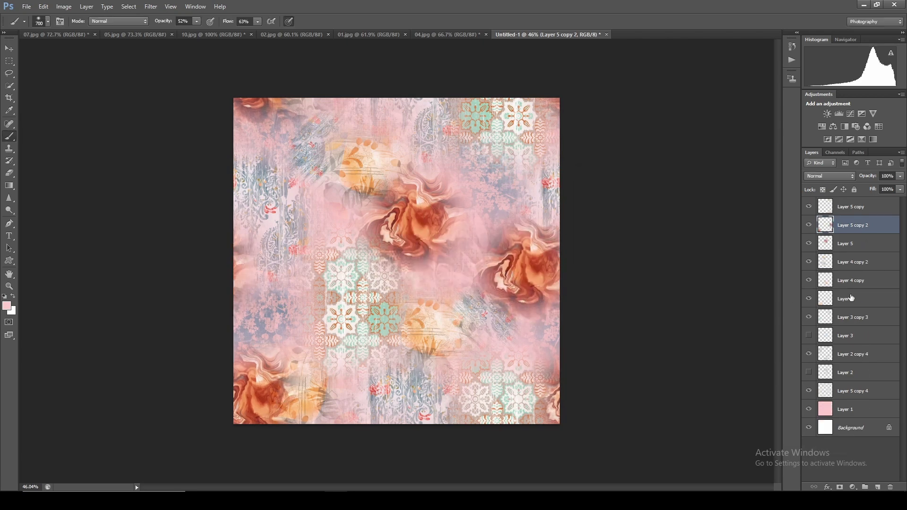
key(ctrl+e)
click(809, 225)
click(808, 225)
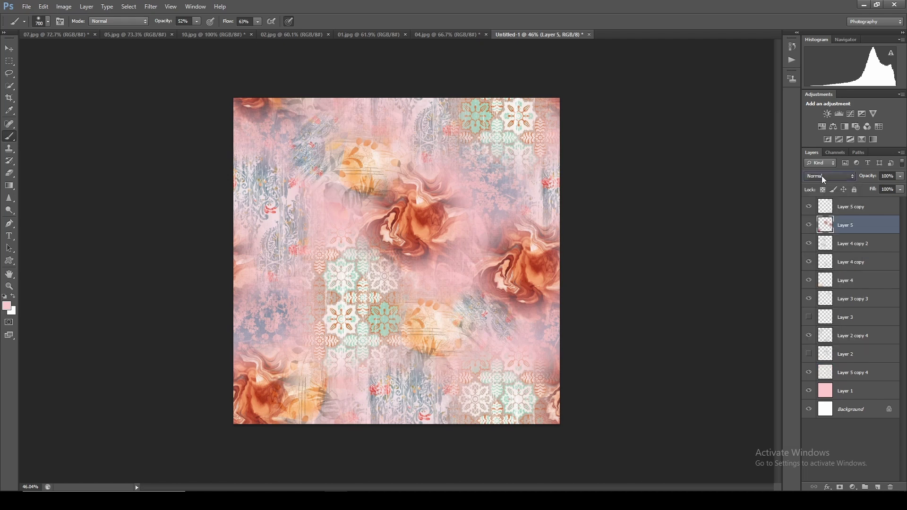
Scroll through the rose layer's blend modes and settle back on Normal.
scroll(821, 176, down, 3)
scroll(822, 176, down, 1)
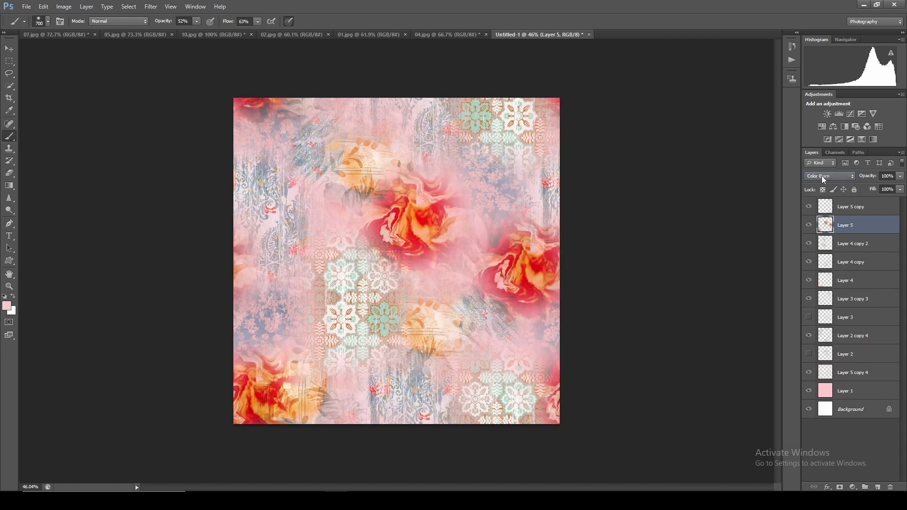
scroll(821, 176, down, 1)
scroll(821, 175, down, 2)
scroll(821, 176, down, 1)
scroll(821, 176, down, 2)
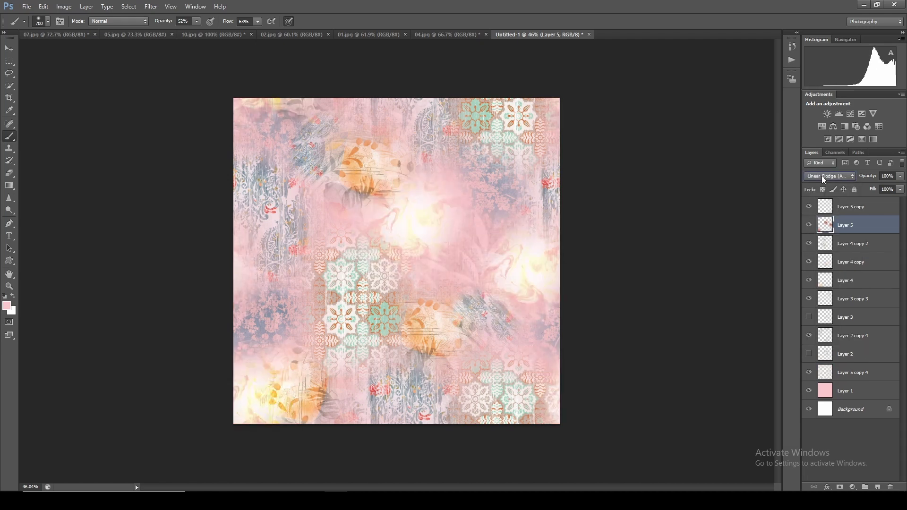
scroll(821, 175, down, 2)
scroll(821, 176, down, 1)
scroll(821, 176, down, 2)
scroll(821, 176, down, 1)
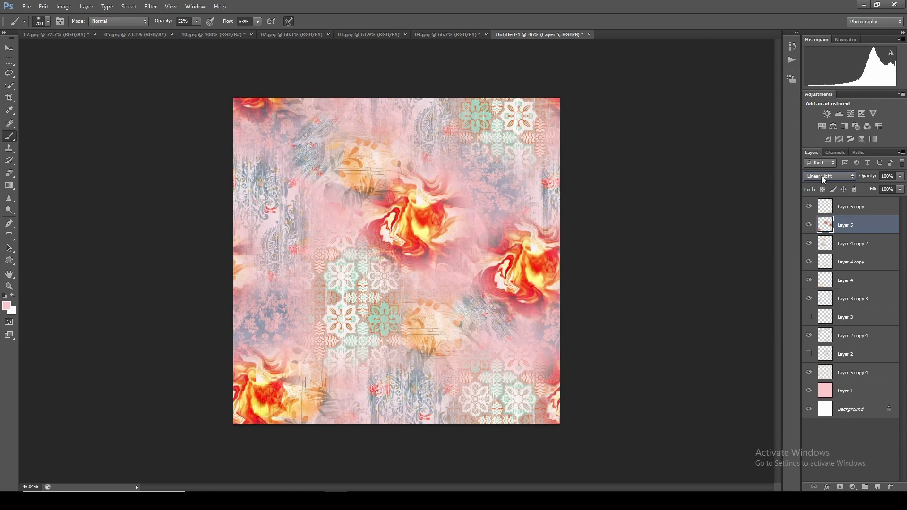
scroll(821, 175, down, 2)
scroll(821, 176, down, 1)
scroll(821, 176, down, 2)
scroll(821, 176, down, 2)
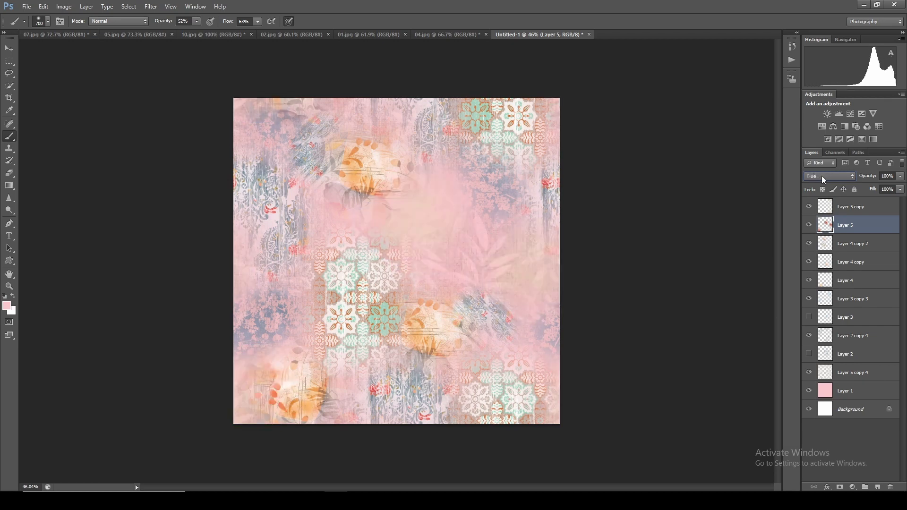
scroll(821, 175, down, 1)
scroll(821, 176, down, 2)
scroll(821, 176, up, 15)
scroll(821, 176, up, 1)
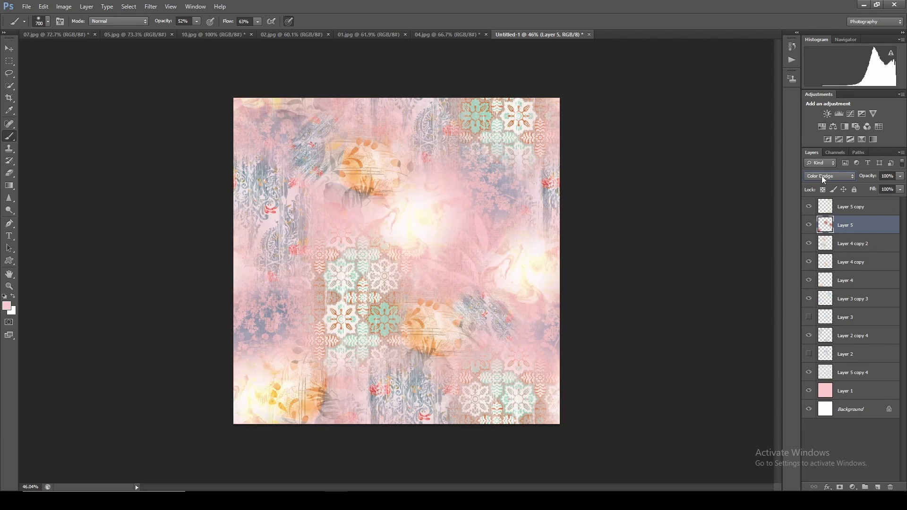
scroll(821, 176, up, 10)
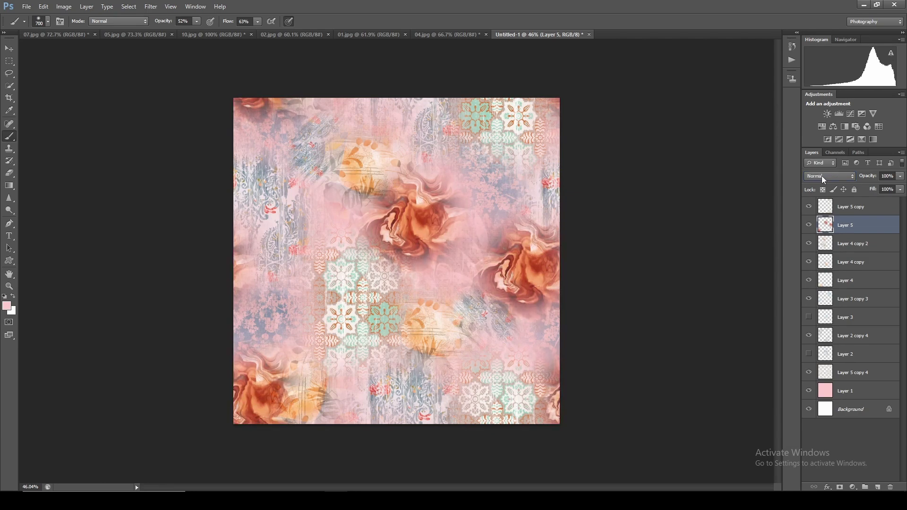
Fade the roses to 50% opacity, then bring up Hue/Saturation for pink Layer 1.
text(50)
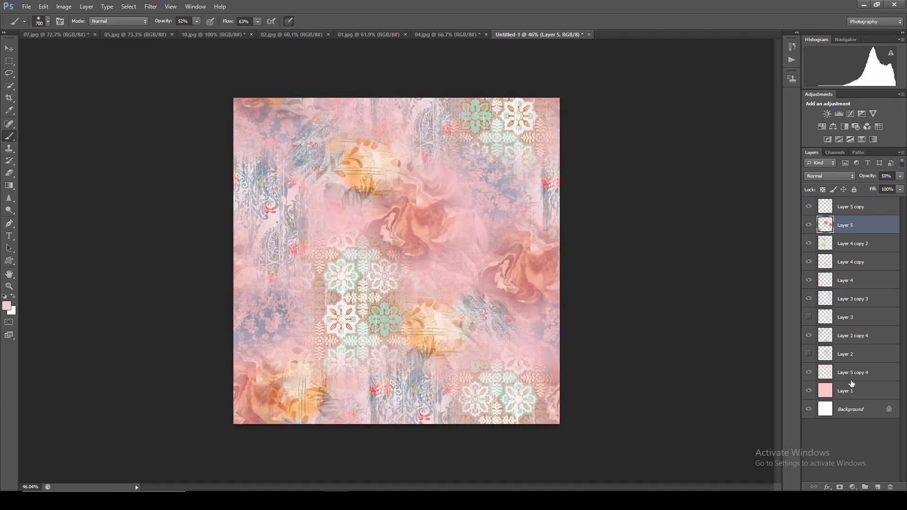
click(846, 391)
key(ctrl+u)
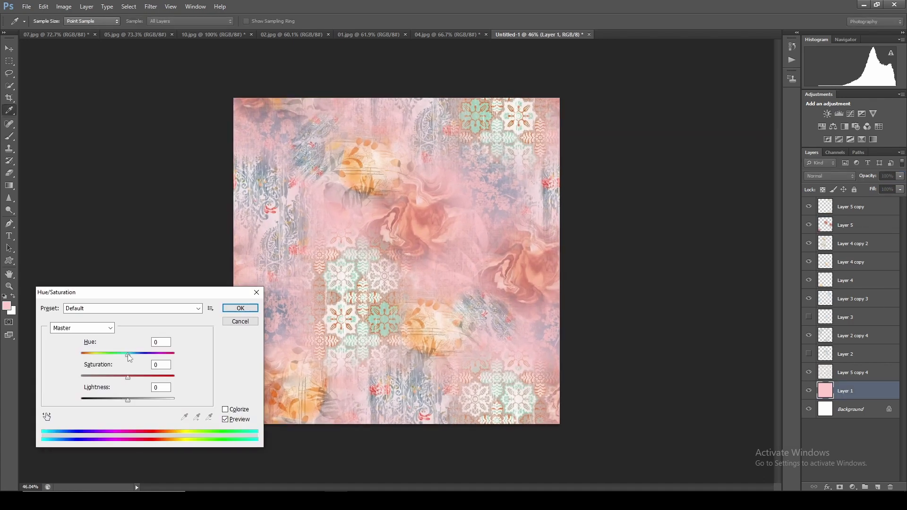
Set the background to Hue +9, Saturation +41, Lightness -11 for a deeper salmon tone.
drag(127, 354, 132, 354)
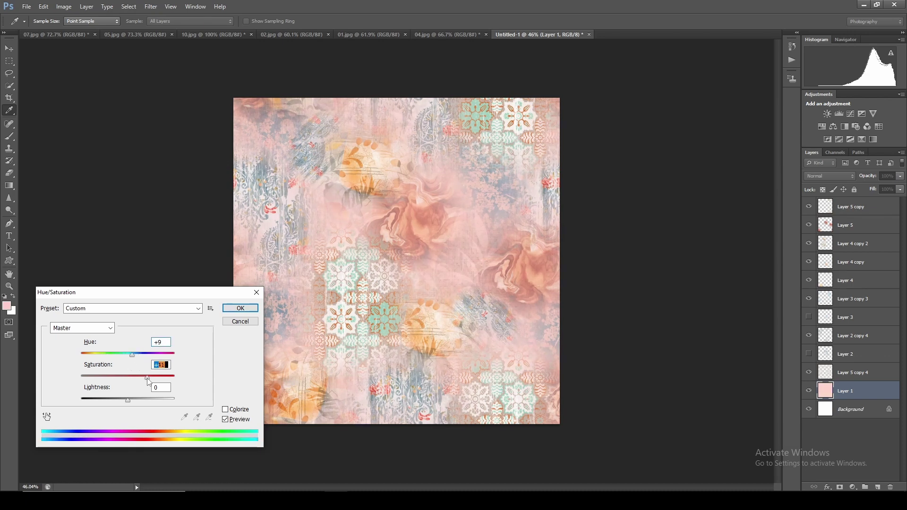
drag(127, 401, 123, 401)
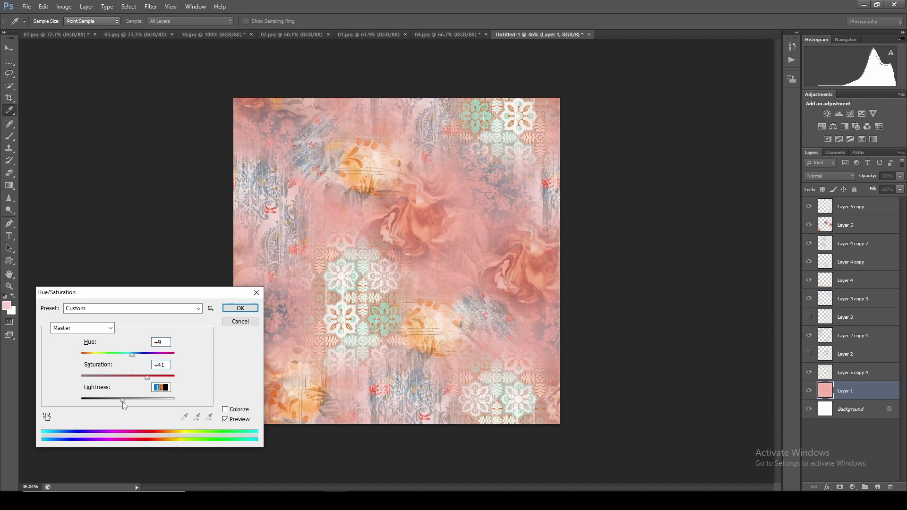
key(Return)
Move Layer 2 and Layer 3 down above Background and group the pattern layers into Group 1.
key(b)
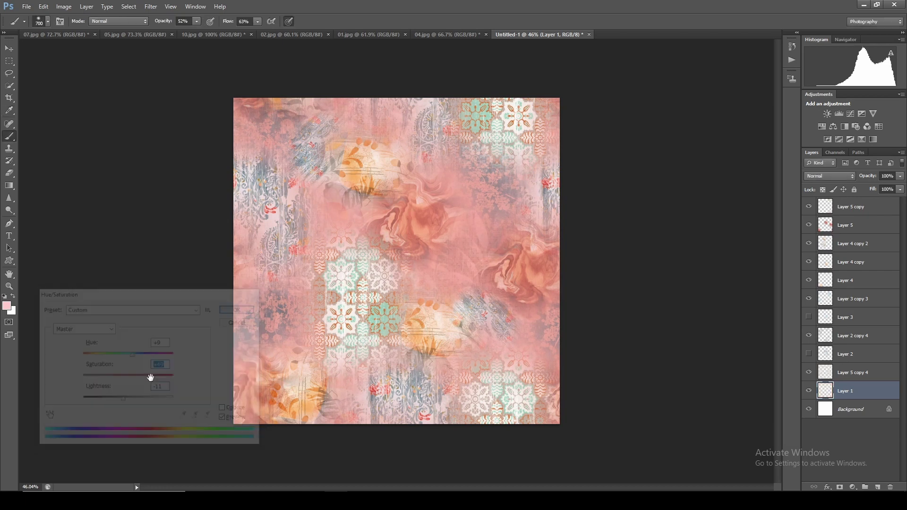
click(848, 357)
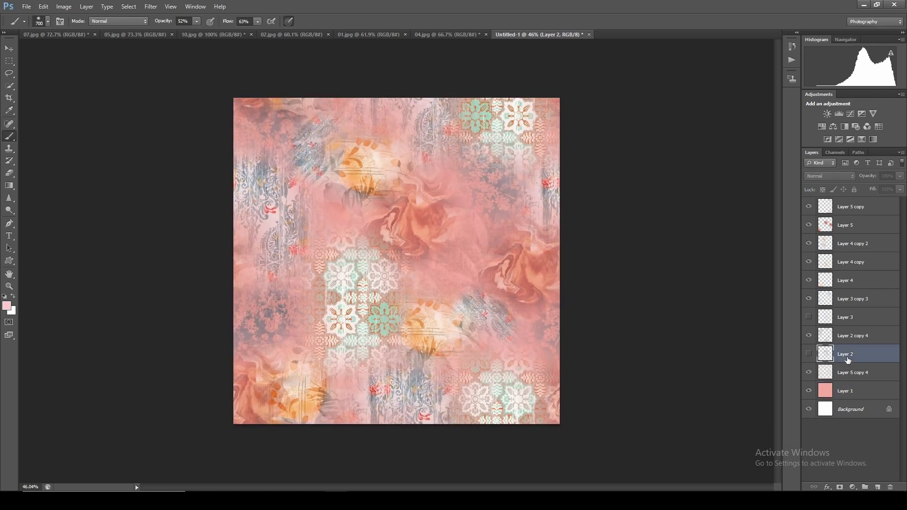
ctrl+click(850, 323)
key(ctrl+shift+bracketleft)
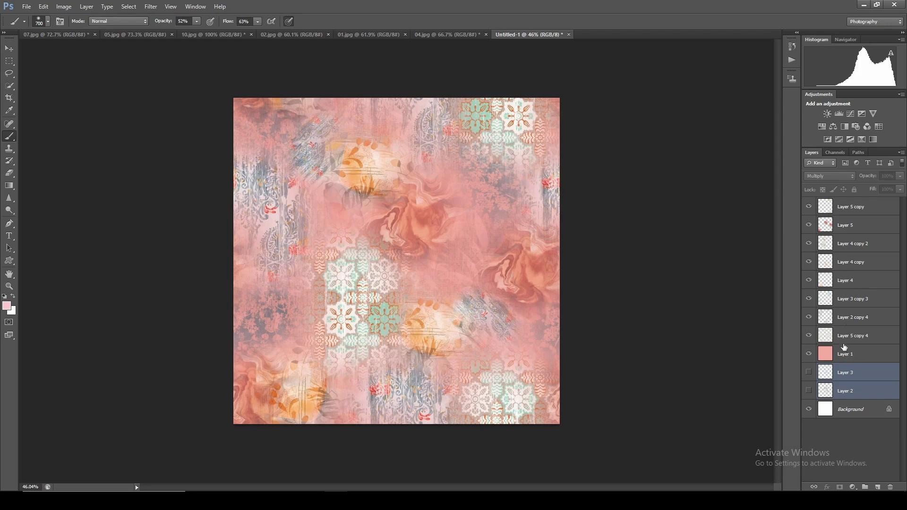
click(847, 338)
shift+click(852, 216)
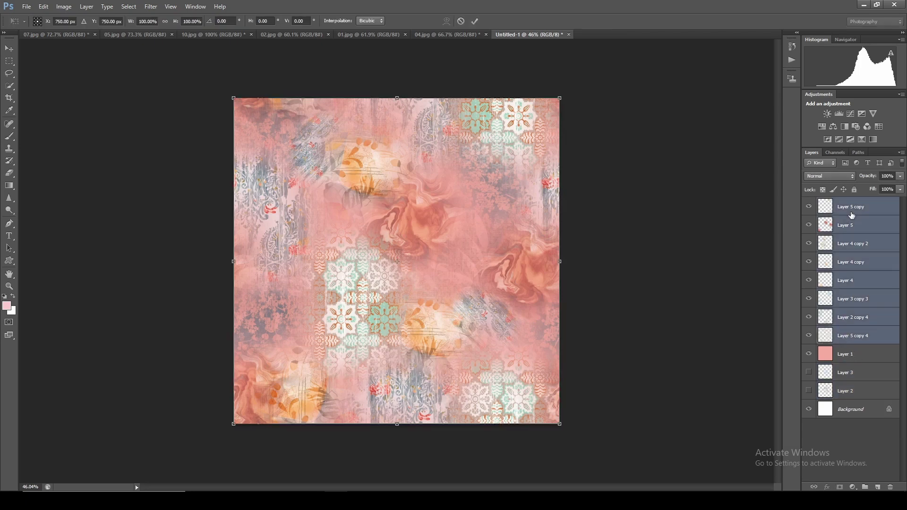
key(ctrl+g)
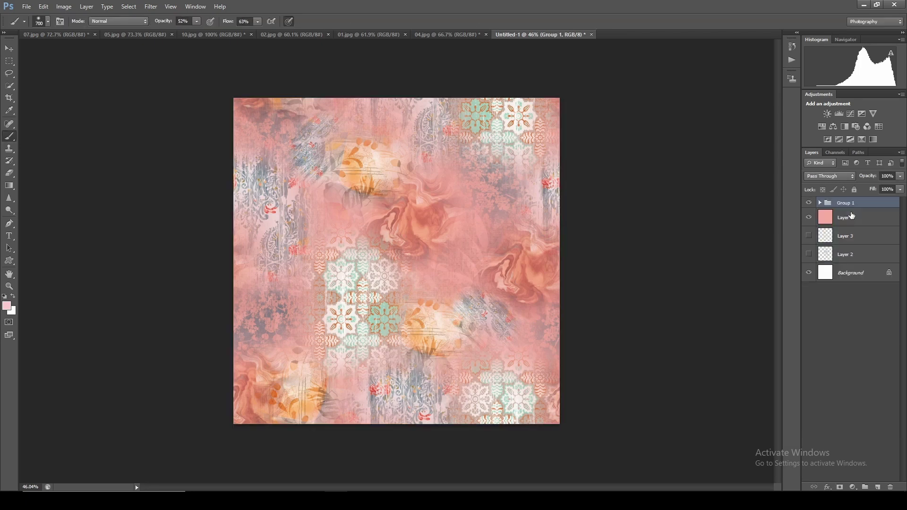
Create a merged copy of Group 1, hide the group, and shift a duplicate half a canvas horizontally, merging it in.
key(ctrl+alt+e)
click(809, 221)
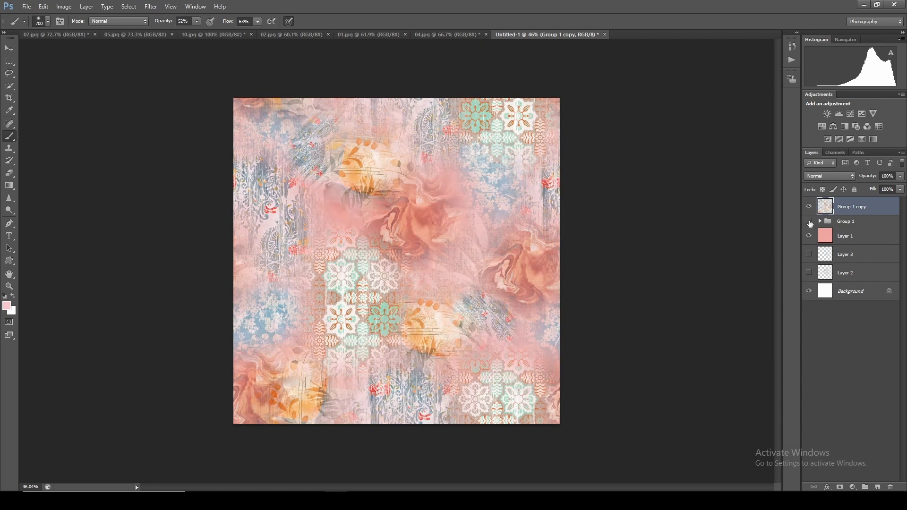
scroll(386, 302, up, 2)
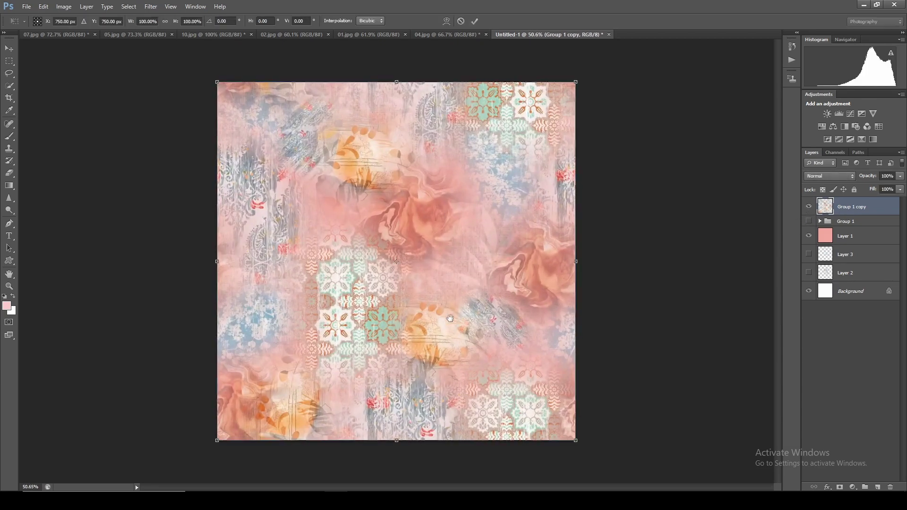
drag(473, 308, 293, 317)
key(ctrl+t)
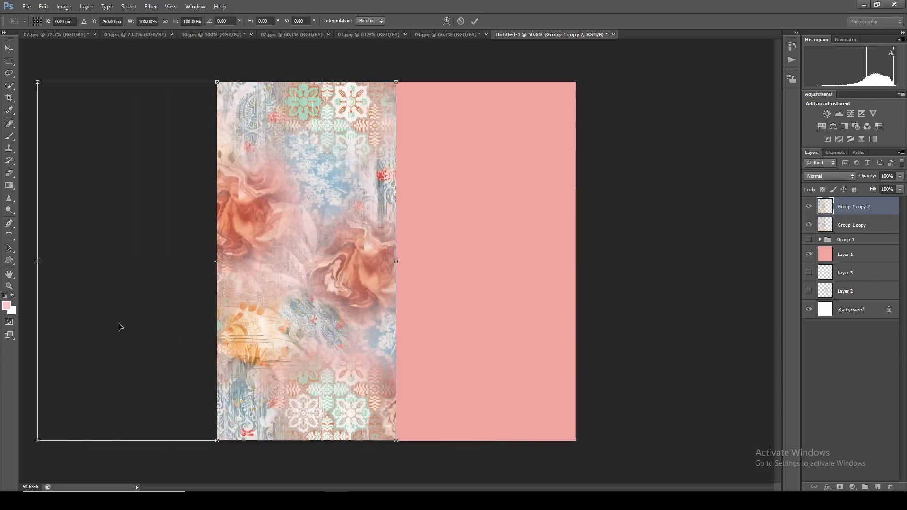
drag(119, 326, 480, 331)
key(b)
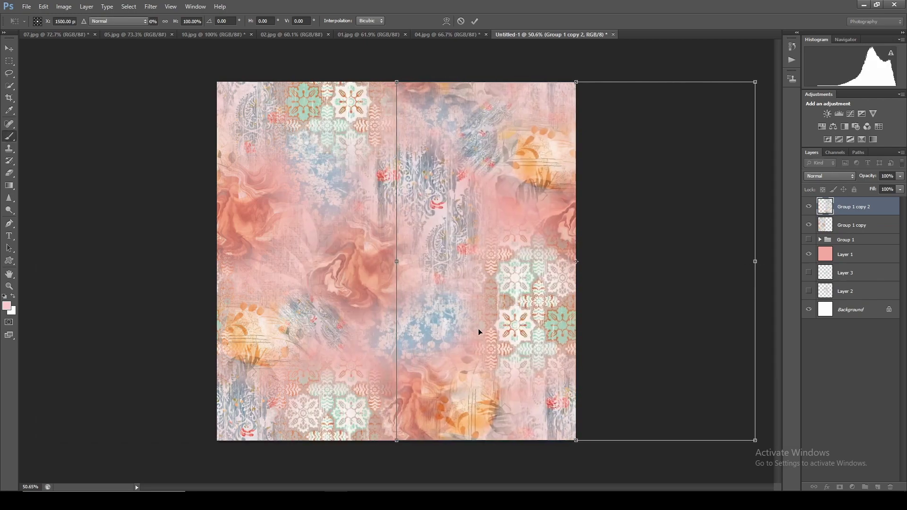
key(Return)
scroll(424, 269, up, 3)
scroll(424, 269, down, 1)
key(ctrl+0)
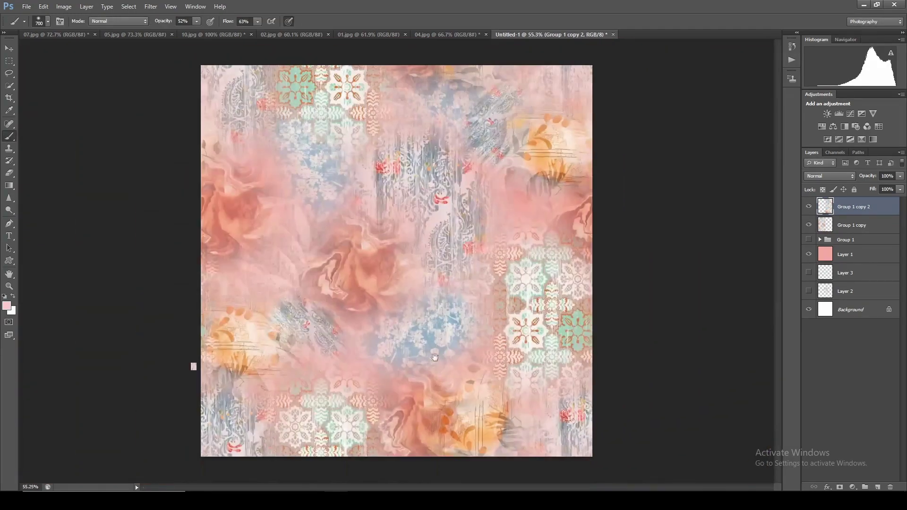
key(ctrl+e)
Duplicate the merged tile, move it half a canvas vertically to the top edge, and merge it down.
key(ctrl+j)
key(ctrl+t)
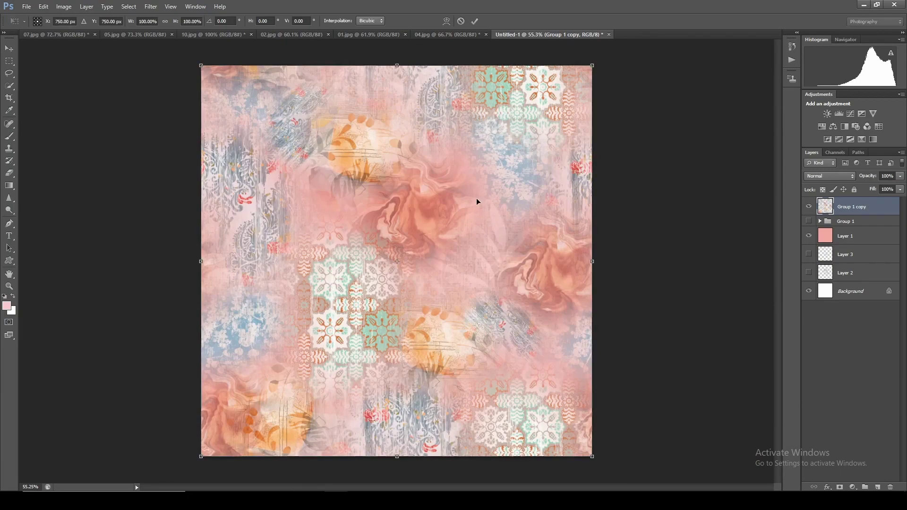
mouse_move(476, 197)
mouse_down()
mouse_move(472, 396)
mouse_move(473, 10)
mouse_up()
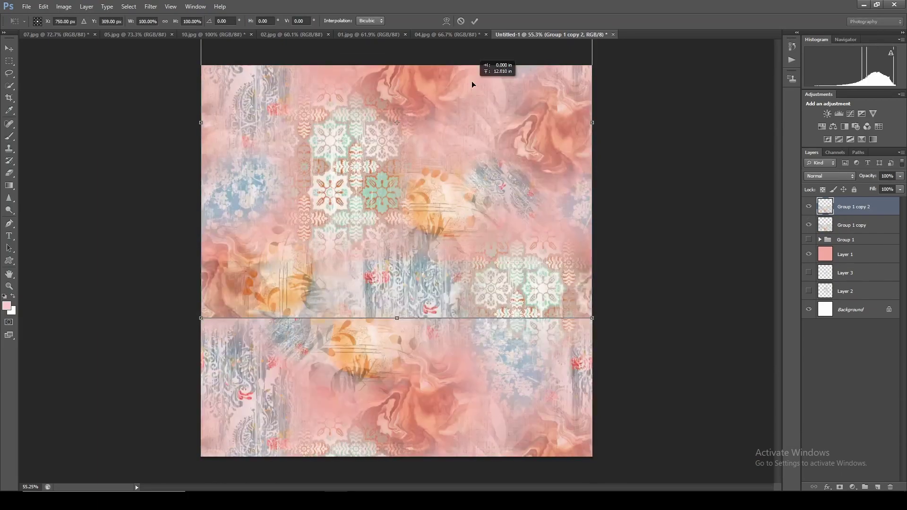
scroll(427, 274, up, 1)
key(Return)
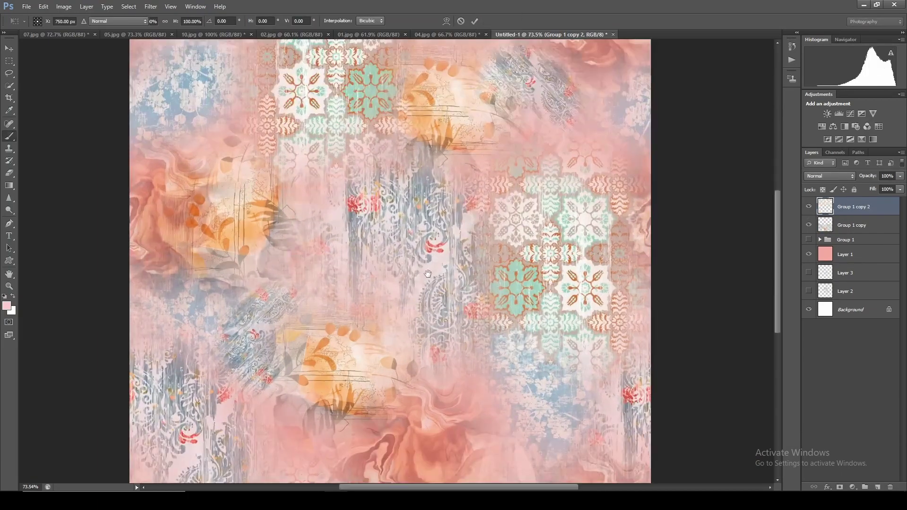
key(ctrl+e)
key(b)
scroll(412, 313, down, 2)
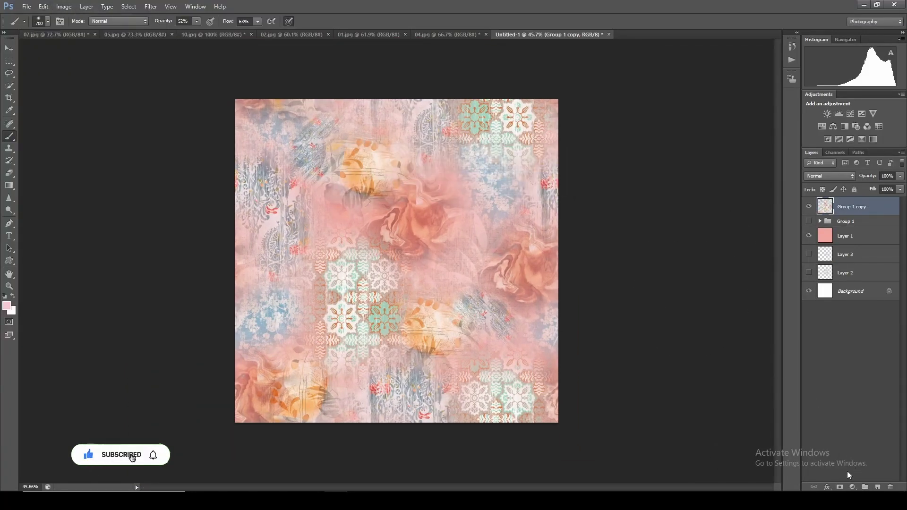
Create a new 40 x 40 inch document at 100 pixels/inch.
key(ctrl+n)
click(480, 172)
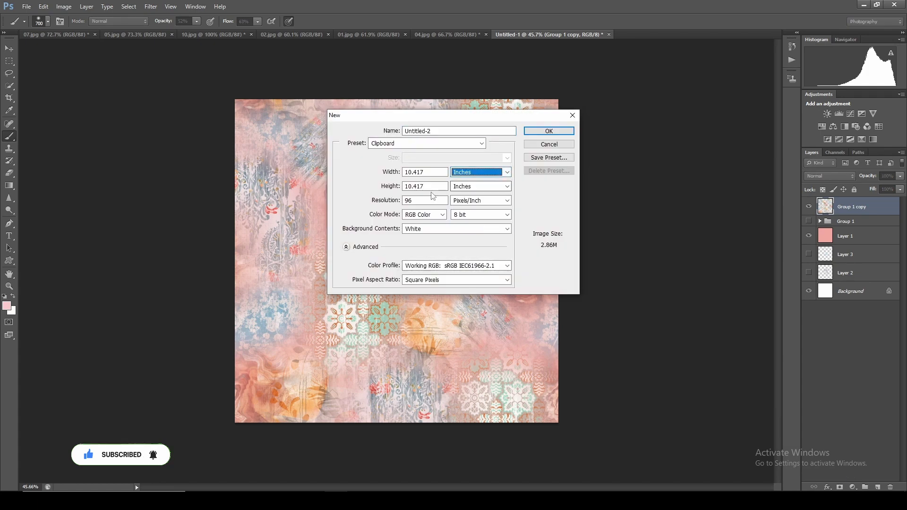
double_click(409, 200)
text(100)
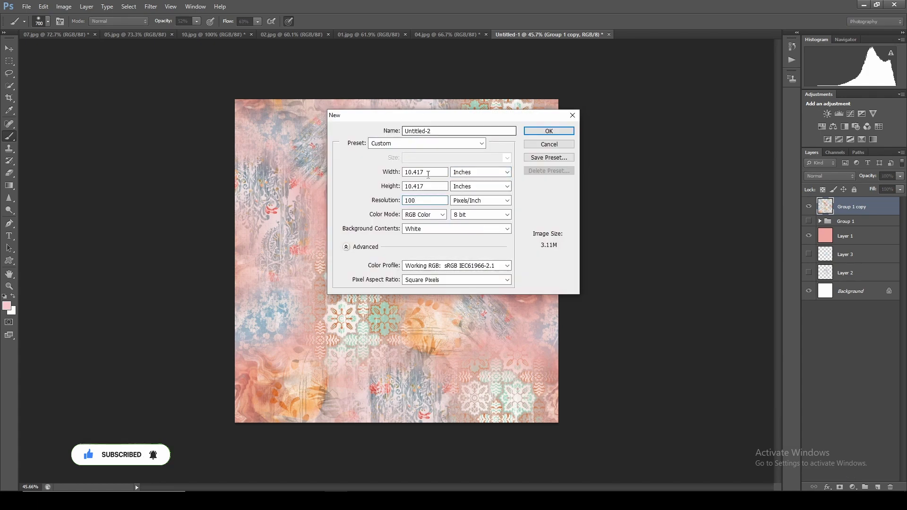
click(394, 187)
text(40)
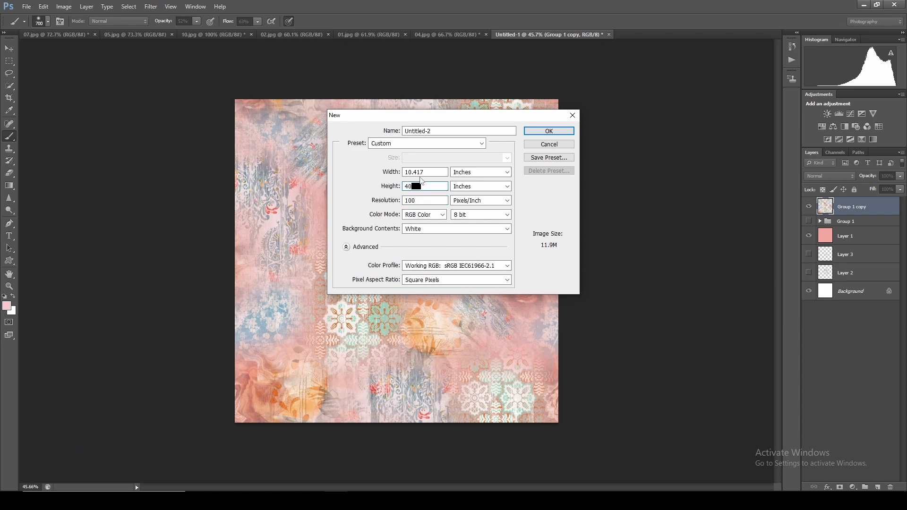
key(shift+Tab)
text(0)
key(Return)
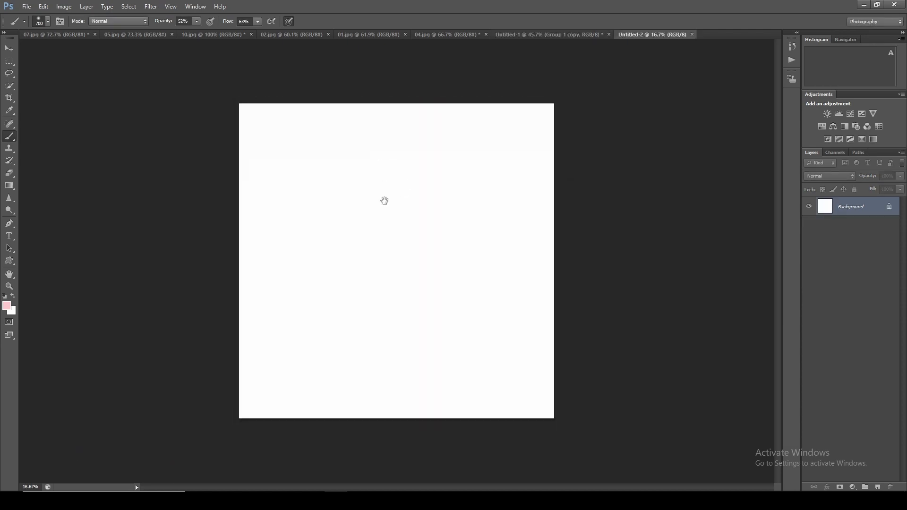
Convert the Background to Layer 0 and add a Pattern fill layer with the tile.
double_click(896, 203)
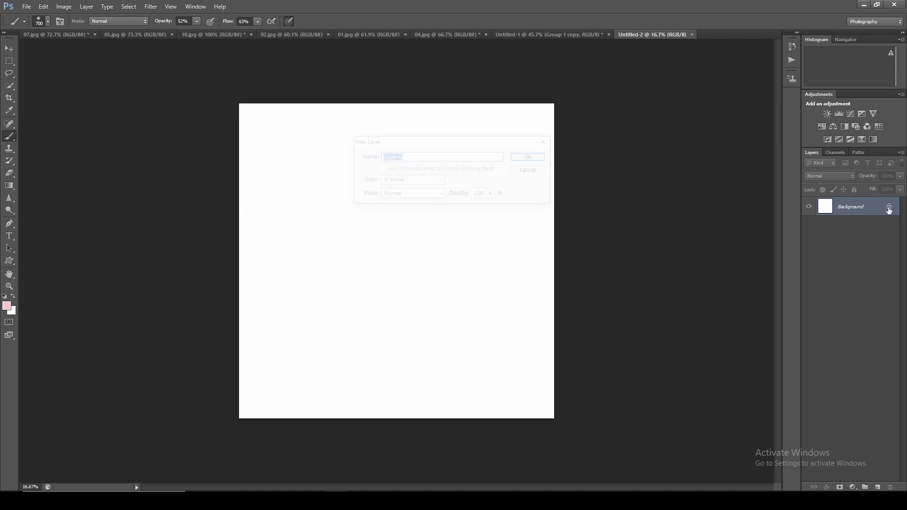
click(537, 159)
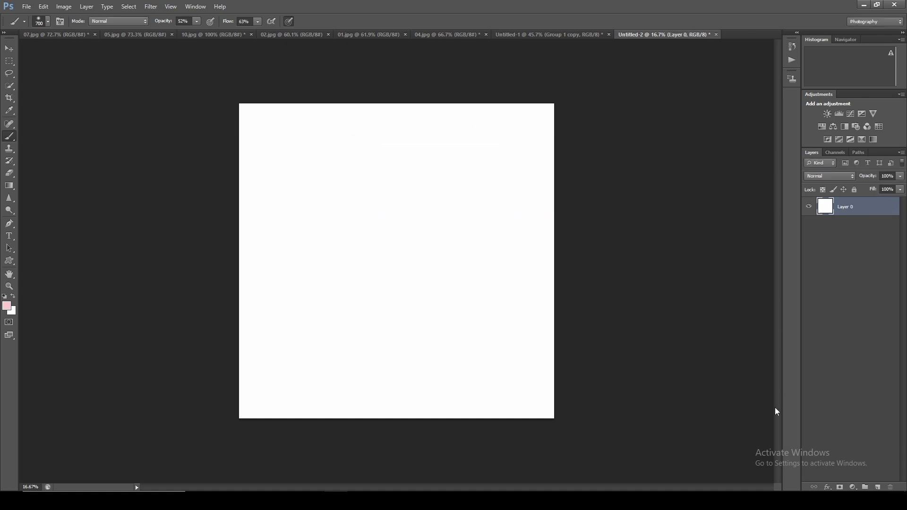
click(852, 485)
click(833, 303)
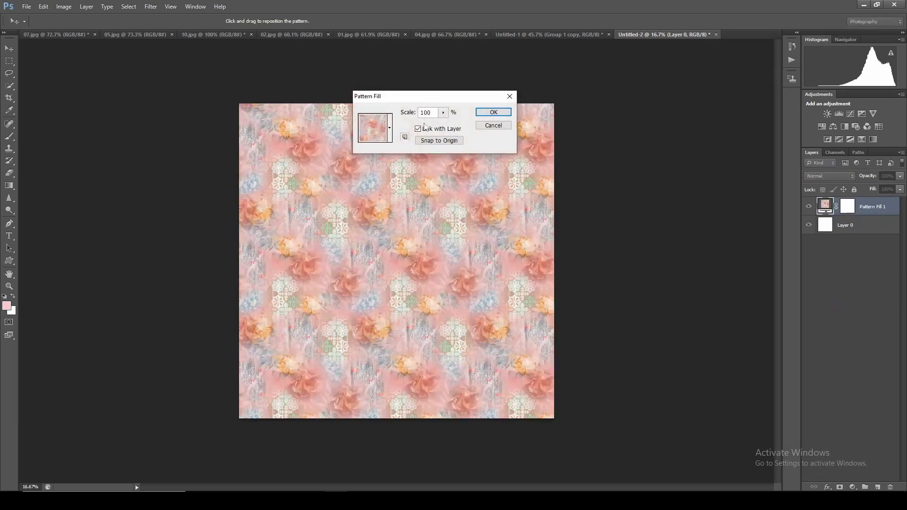
Keep the pink tile pattern and set the pattern fill scale to 125%.
click(391, 137)
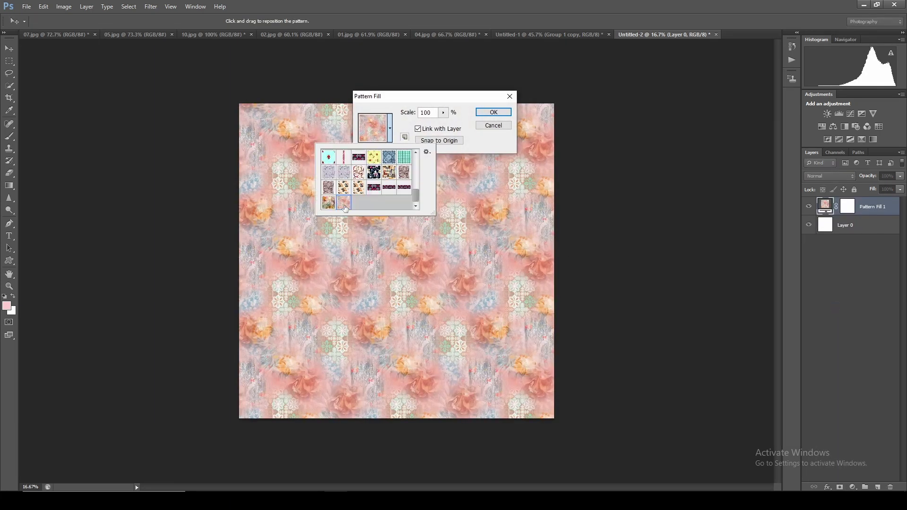
click(390, 127)
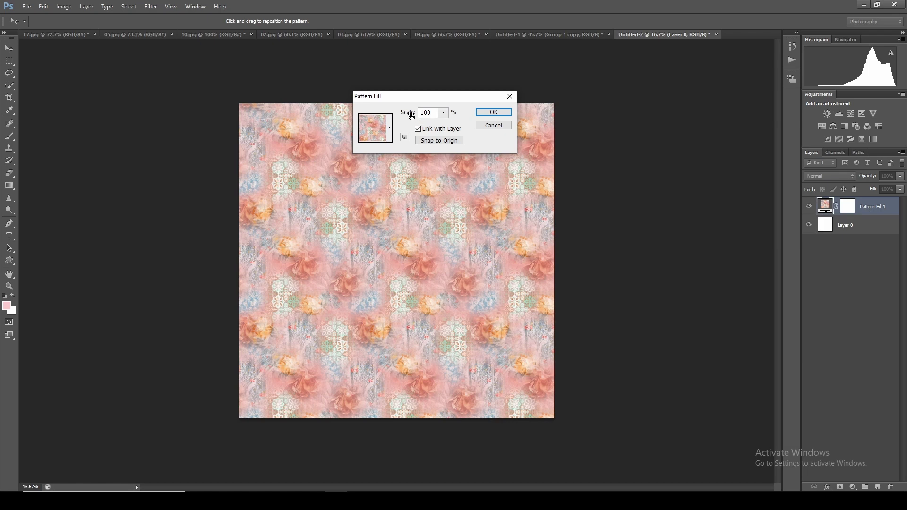
mouse_move(411, 115)
mouse_down()
mouse_move(399, 115)
mouse_move(441, 92)
mouse_move(636, 184)
mouse_up()
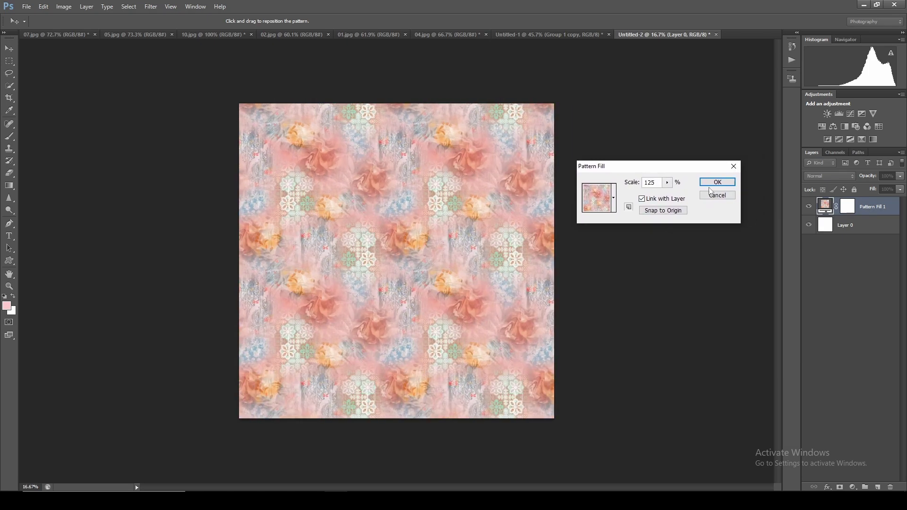
click(717, 181)
Duplicate the pattern fill layer with Ctrl+J, then undo the duplicate.
scroll(362, 212, up, 5)
scroll(474, 397, down, 2)
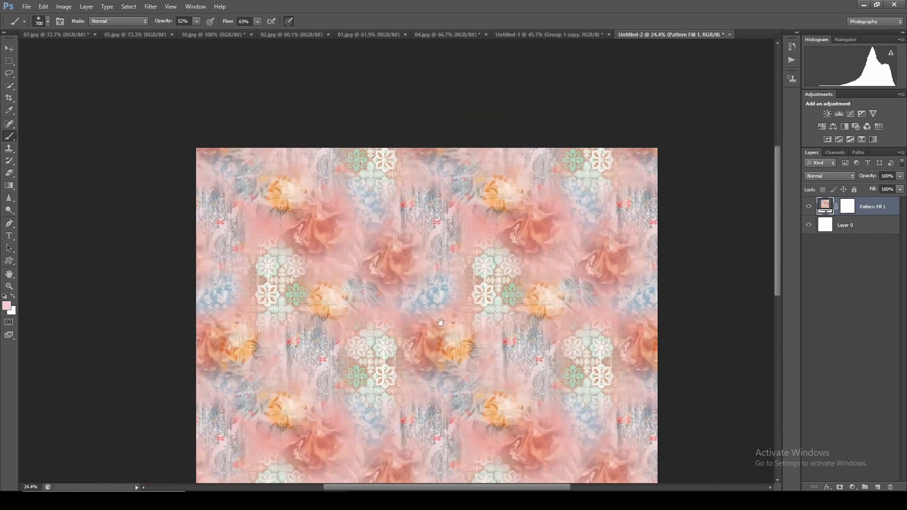
scroll(425, 307, down, 2)
scroll(416, 283, up, 2)
scroll(410, 277, down, 2)
scroll(410, 278, down, 2)
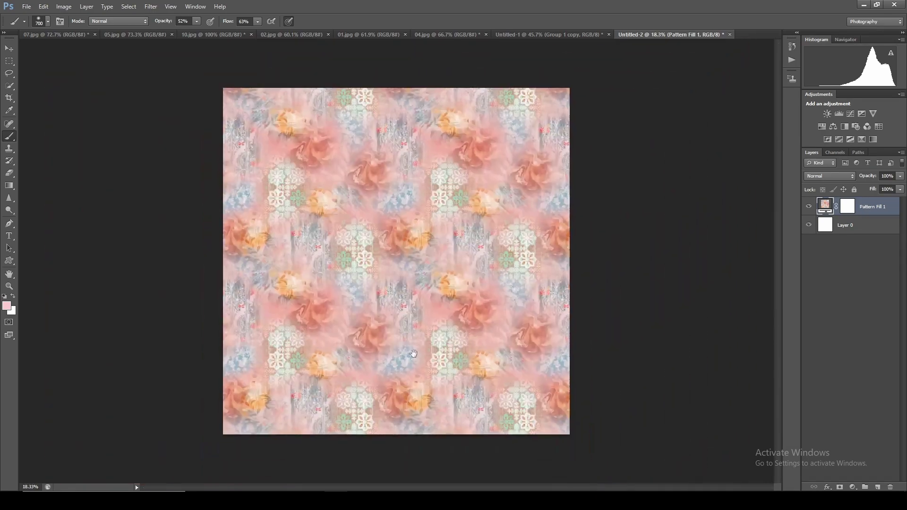
key(ctrl+j)
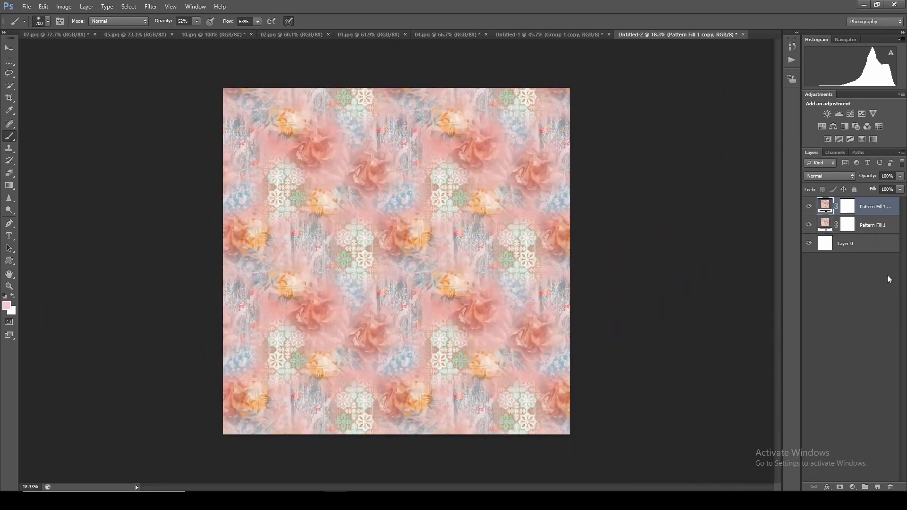
key(ctrl+z)
Apply the layer mask so the pattern fill becomes a plain pixel layer.
scroll(411, 330, up, 1)
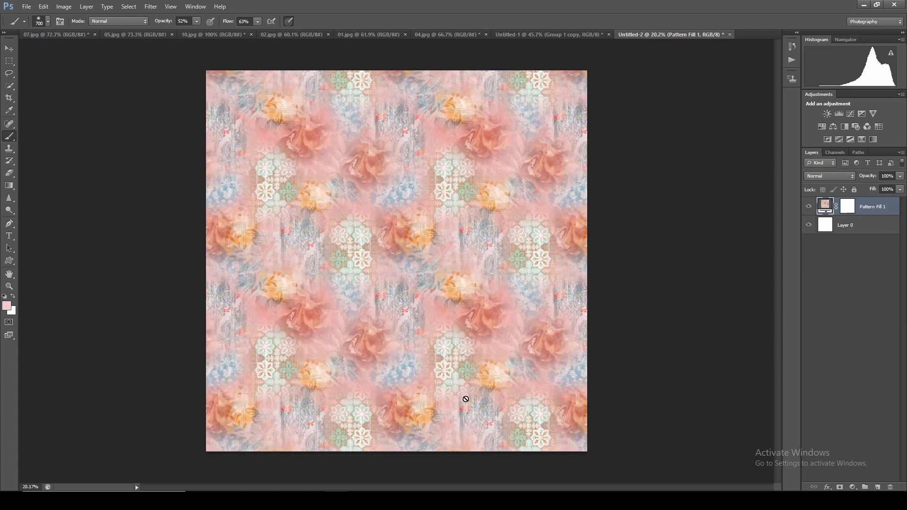
right_click(848, 207)
key(Escape)
right_click(881, 203)
key(Escape)
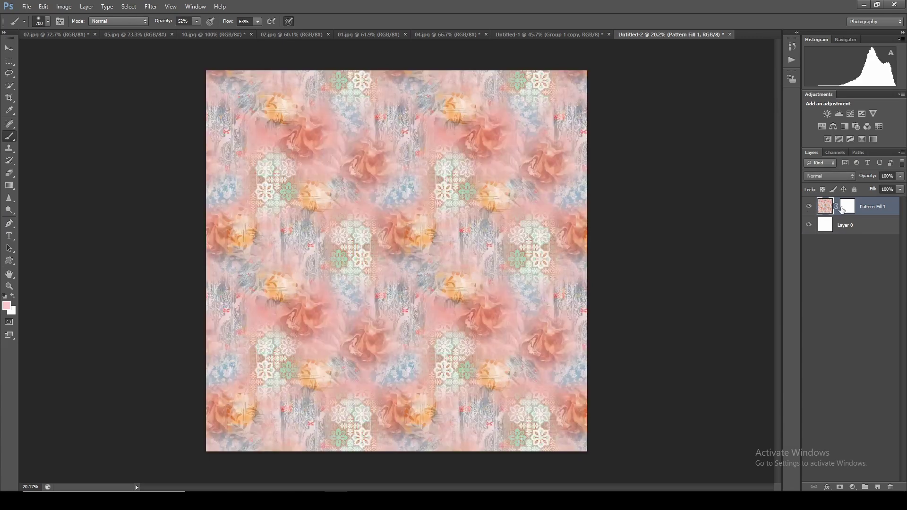
right_click(845, 208)
click(829, 238)
right_click(856, 208)
key(Escape)
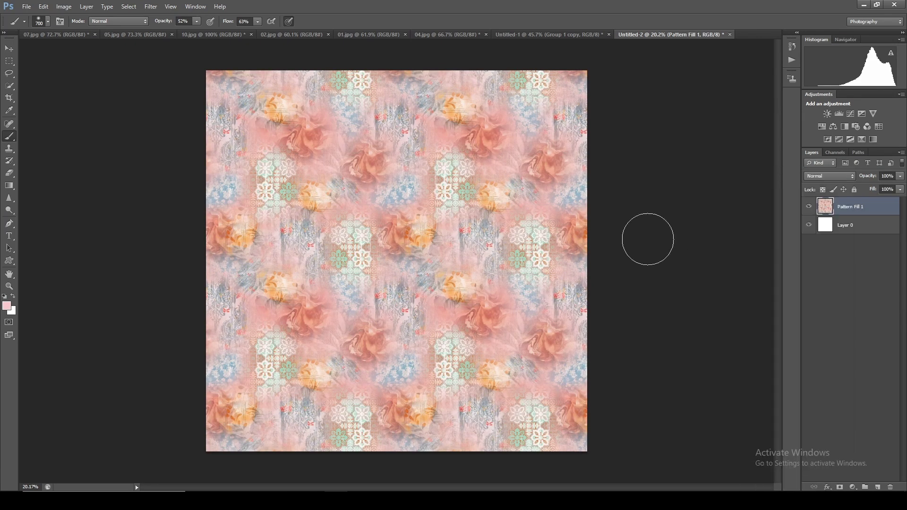
key(ctrl+b)
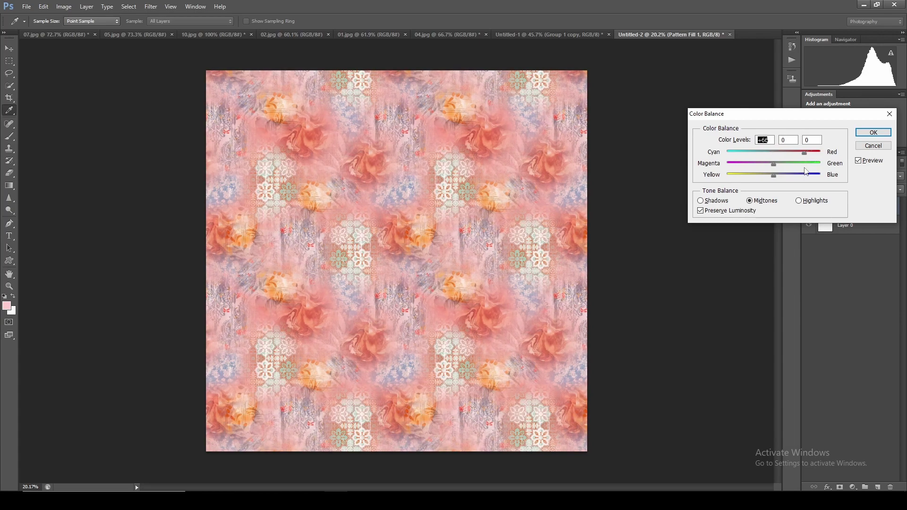
Shift the colour balance toward red: Cyan–Red +49, Magenta–Green +18.
drag(793, 153, 797, 154)
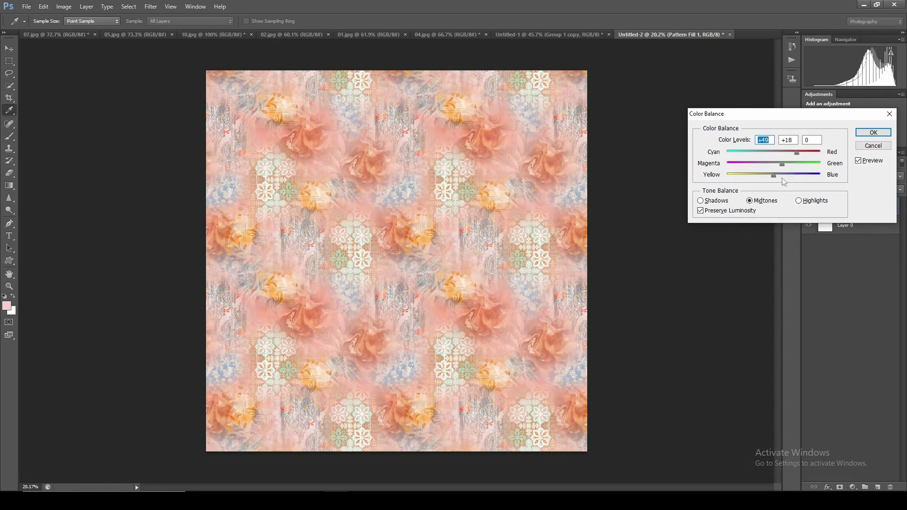
key(Tab)
click(872, 136)
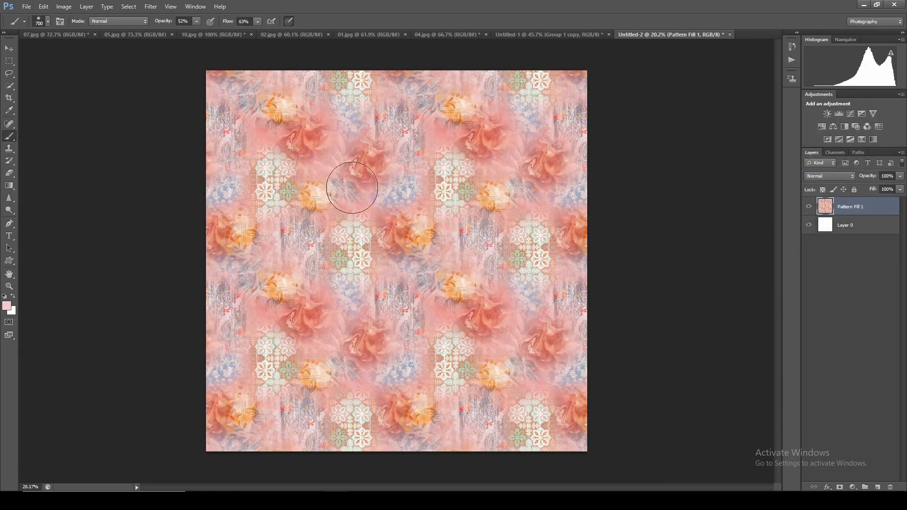
Raise the pattern layer's vibrance to +75 via Image > Adjustments > Vibrance.
click(61, 7)
click(208, 88)
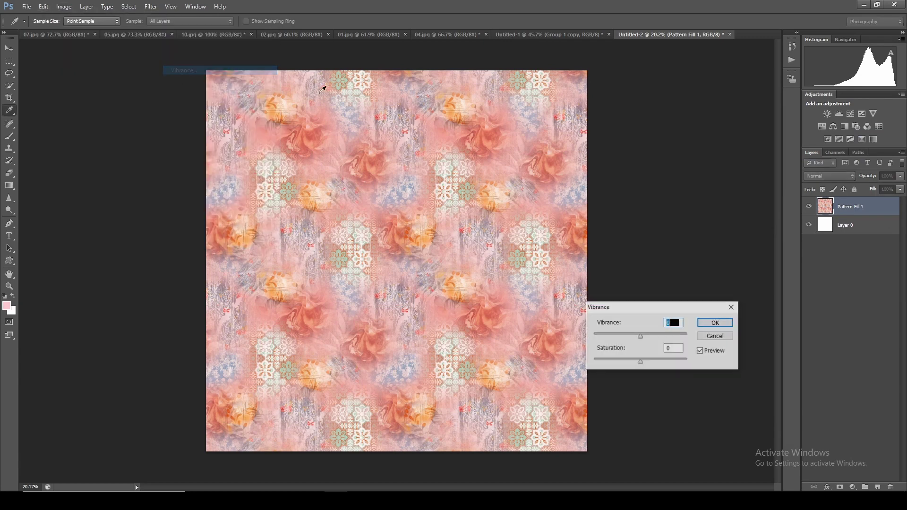
drag(641, 337, 677, 336)
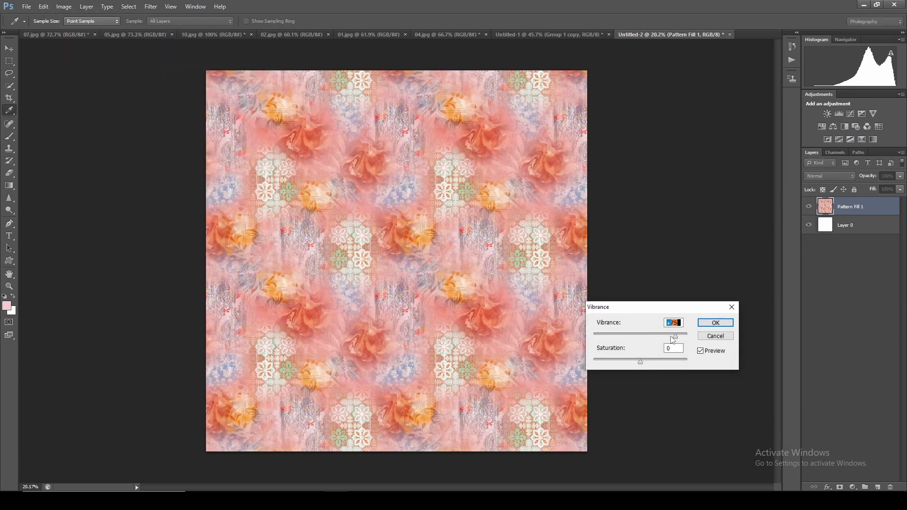
click(713, 324)
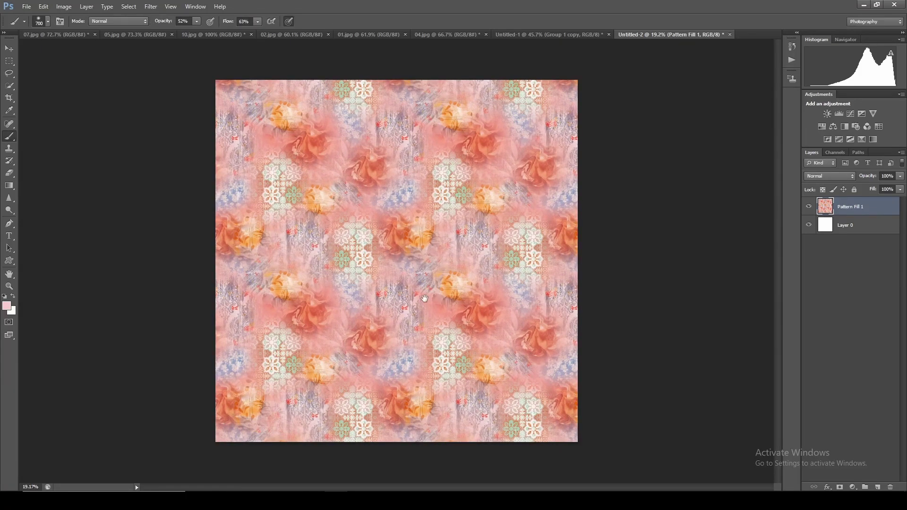
scroll(435, 283, up, 8)
scroll(486, 368, down, 5)
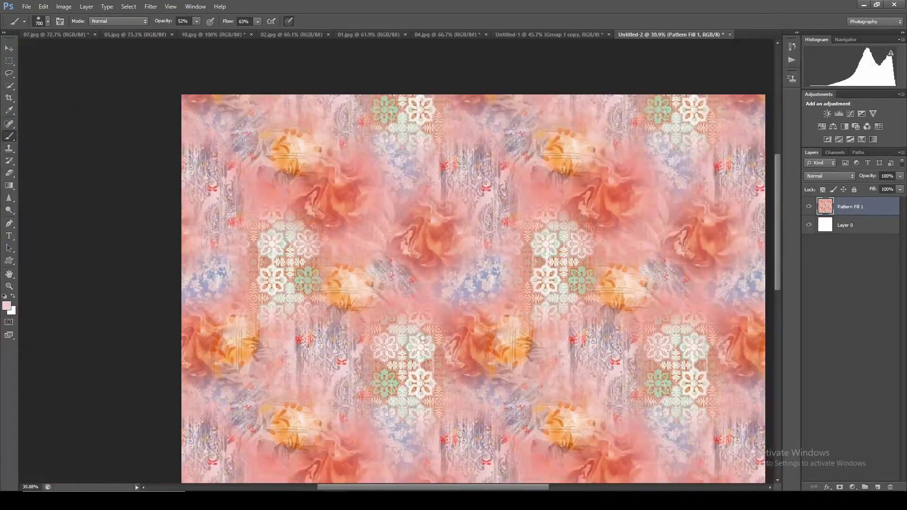